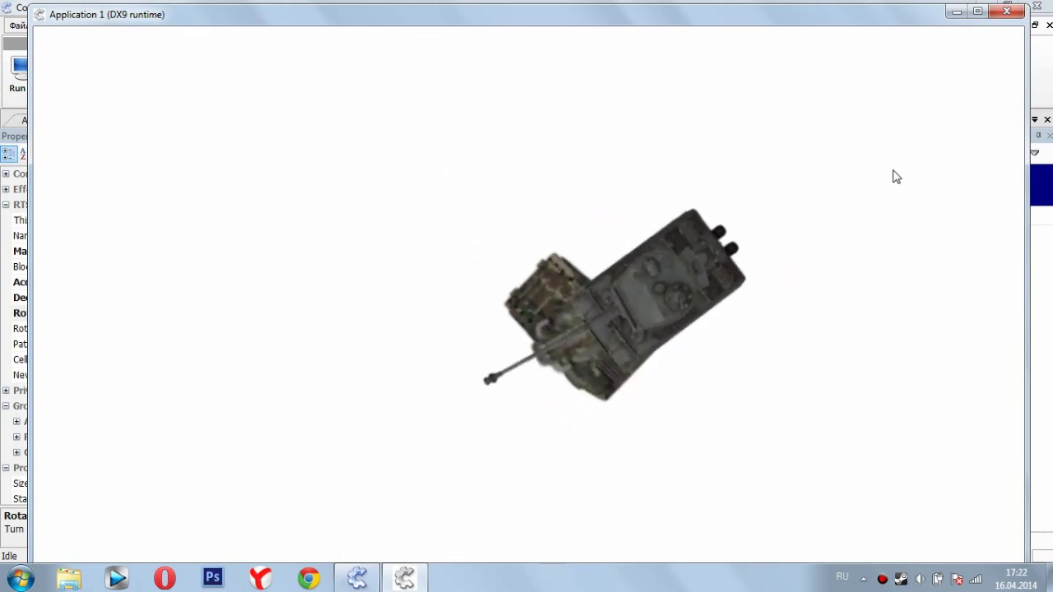
Close the running preview and enable the Solid attribute for the player's camouflaged tank hull
{"action": "left_click", "coordinate": [1007, 17]}
{"action": "left_click", "coordinate": [497, 405]}
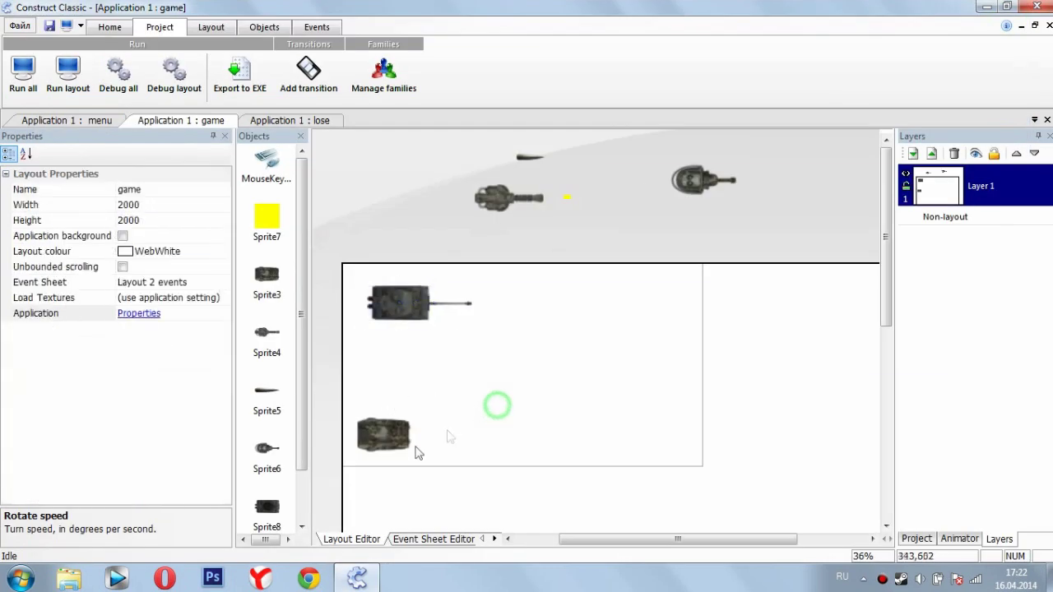
{"action": "left_click", "coordinate": [372, 444]}
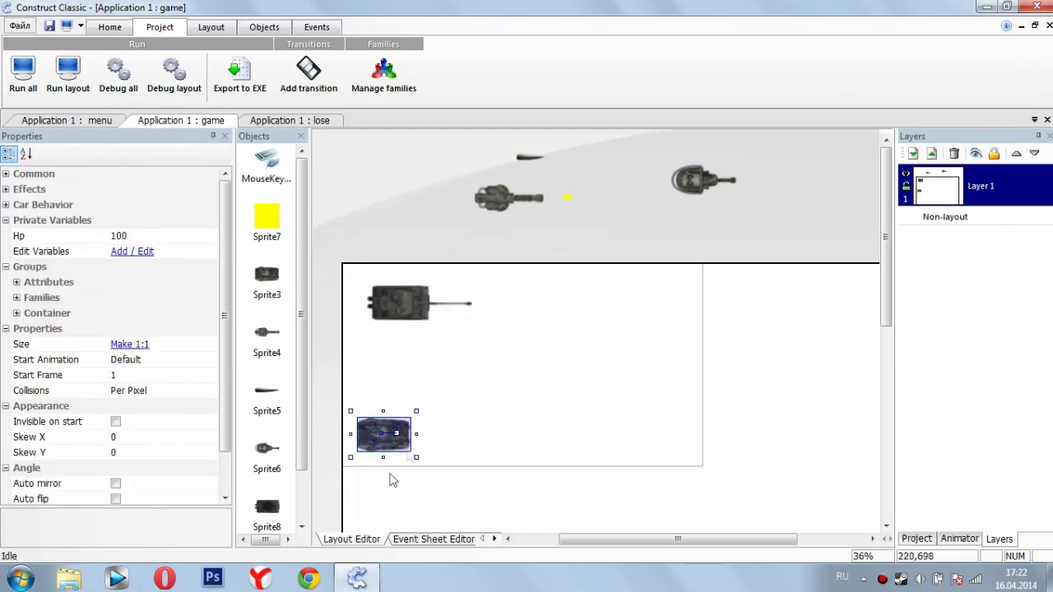
{"action": "left_click", "coordinate": [6, 221]}
{"action": "left_click", "coordinate": [16, 251]}
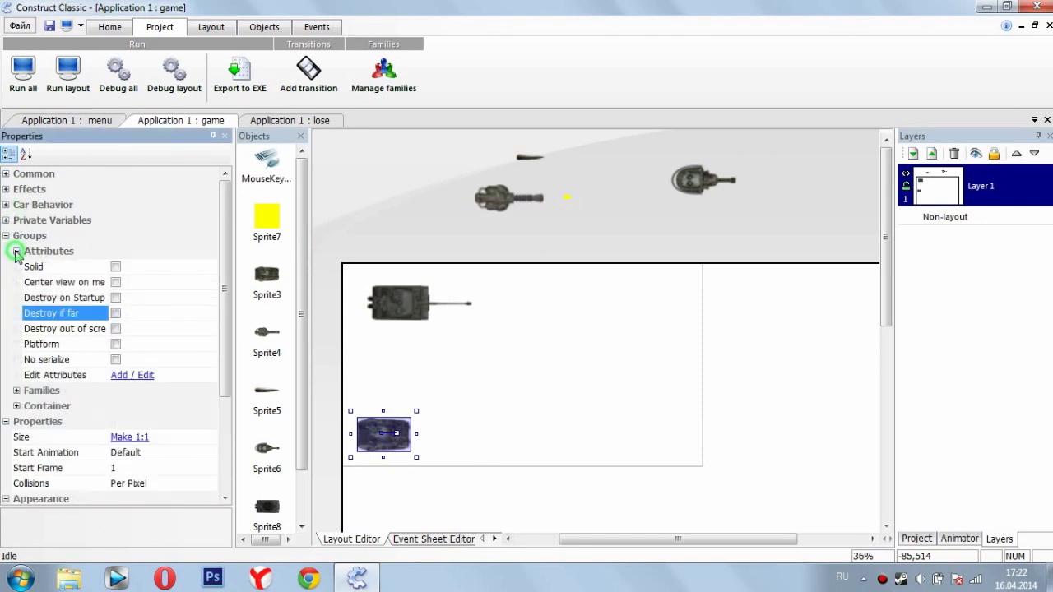
{"action": "left_click", "coordinate": [116, 267]}
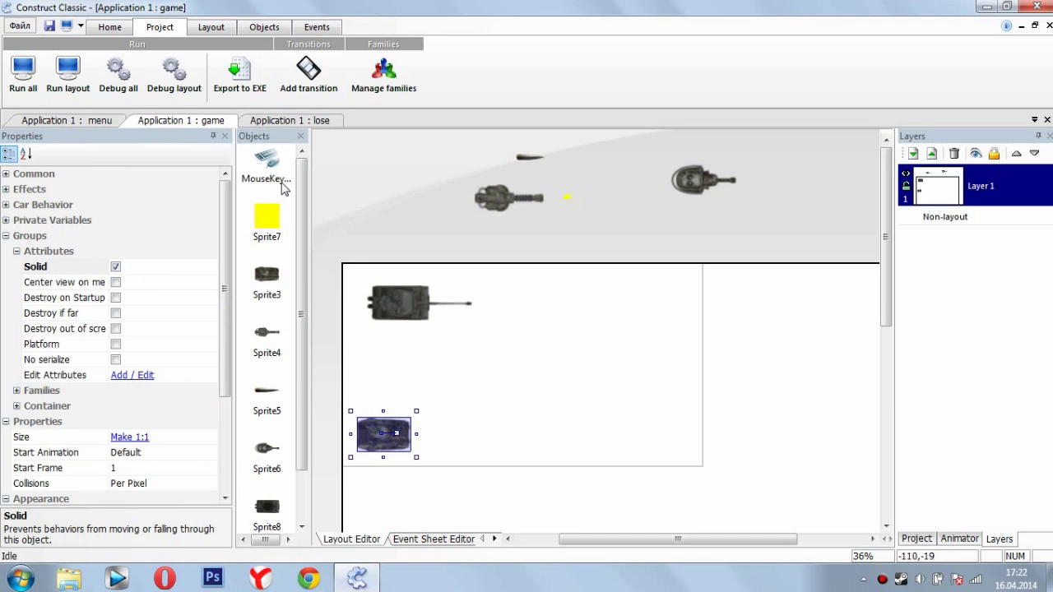
{"action": "left_click", "coordinate": [547, 352]}
Enable the Center view on me attribute for the camouflaged tank hull
{"action": "left_click", "coordinate": [383, 440]}
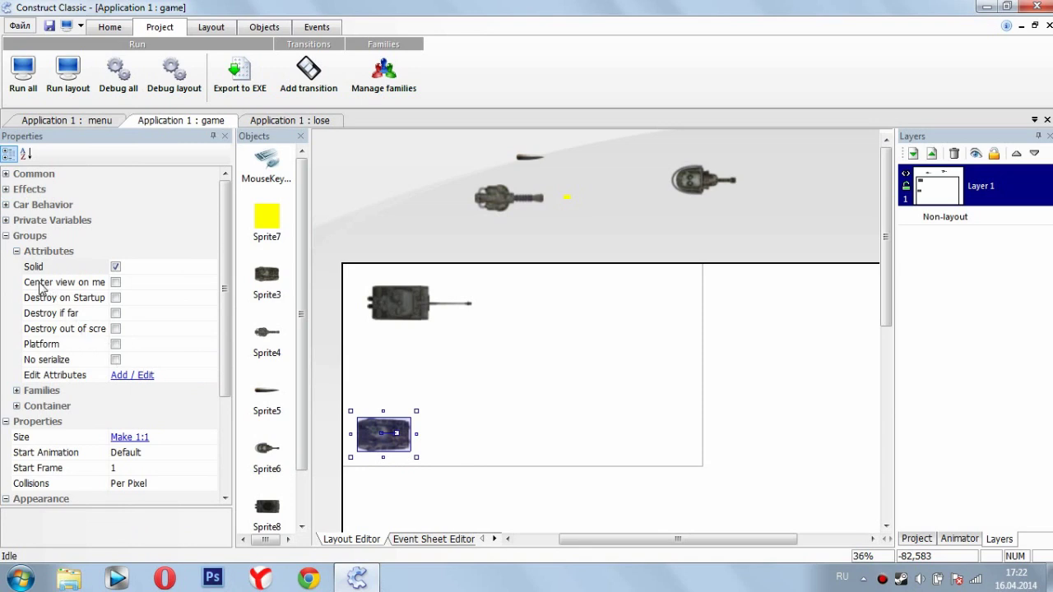
{"action": "left_click", "coordinate": [116, 284]}
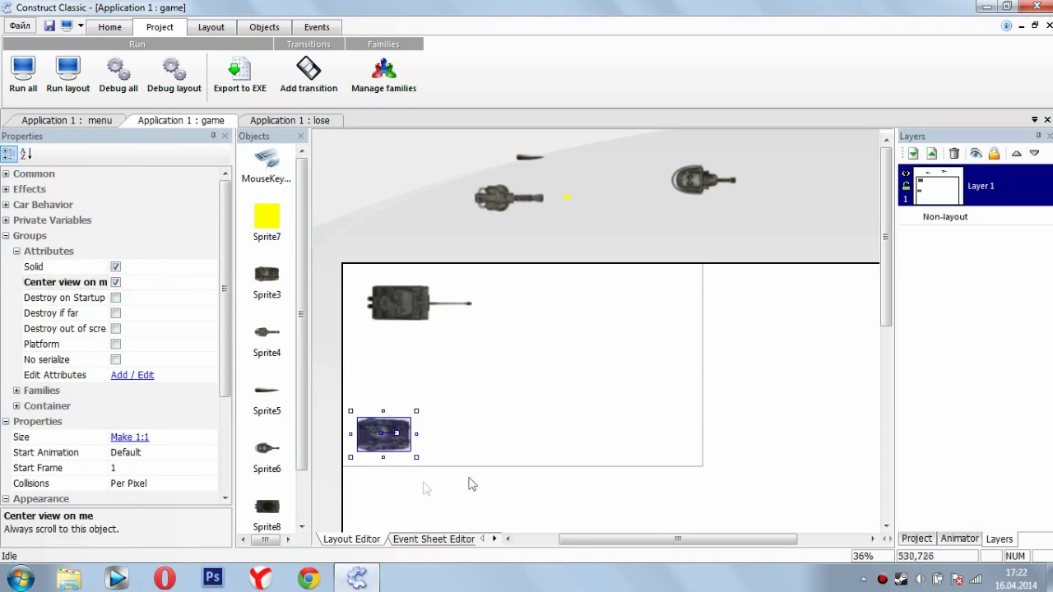
{"action": "left_click", "coordinate": [515, 380]}
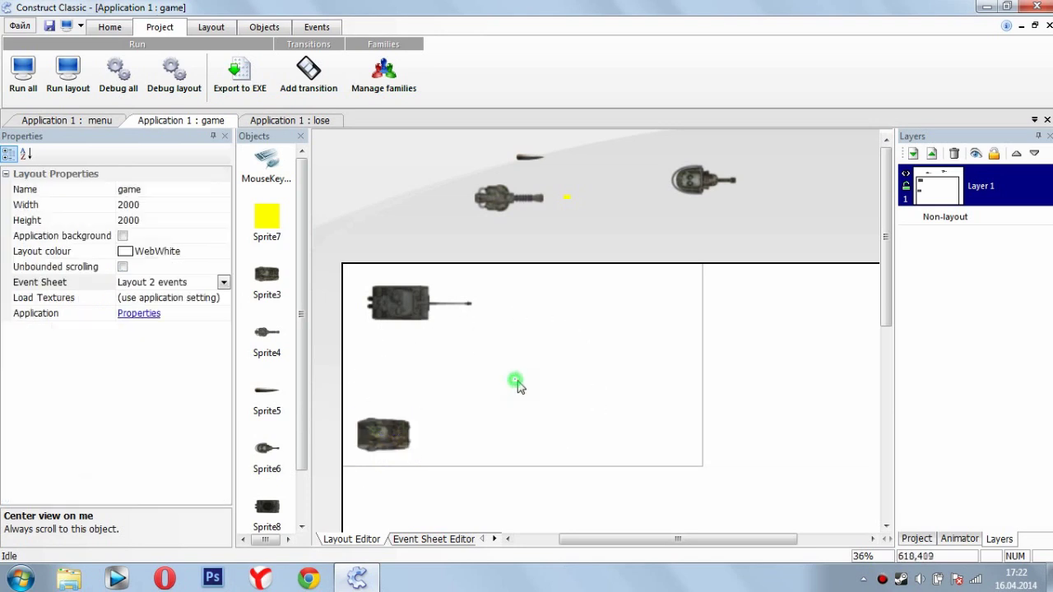
{"action": "left_click", "coordinate": [509, 356]}
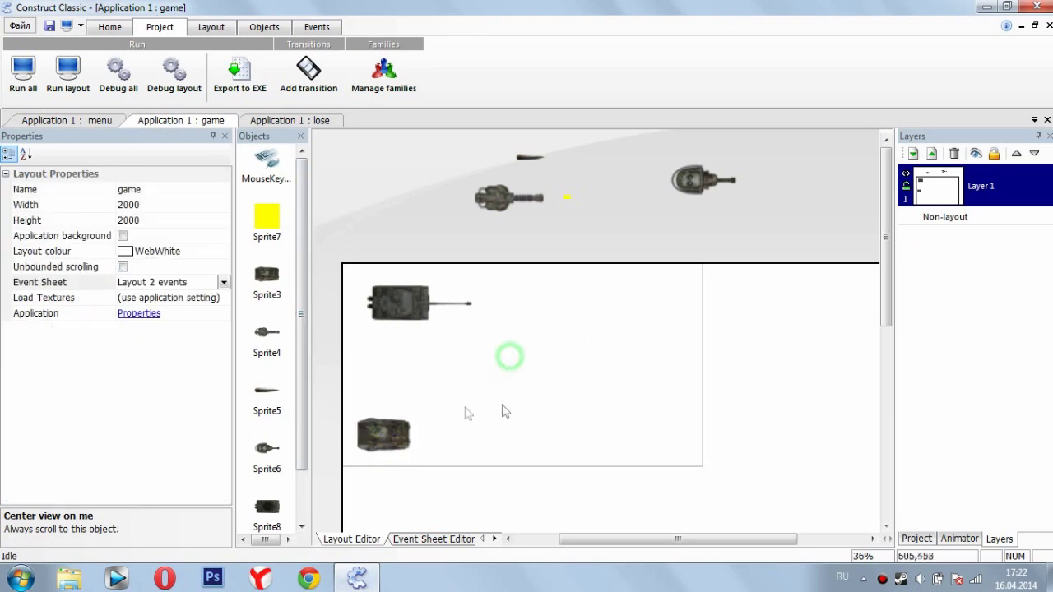
Insert a Tiled Background object into the game layout's play area
{"action": "scroll", "coordinate": [475, 400], "scroll_direction": "down", "scroll_amount": 2}
{"action": "scroll", "coordinate": [522, 348], "scroll_direction": "up", "scroll_amount": 1}
{"action": "scroll", "coordinate": [519, 352], "scroll_direction": "down", "scroll_amount": 2, "text": "ctrl"}
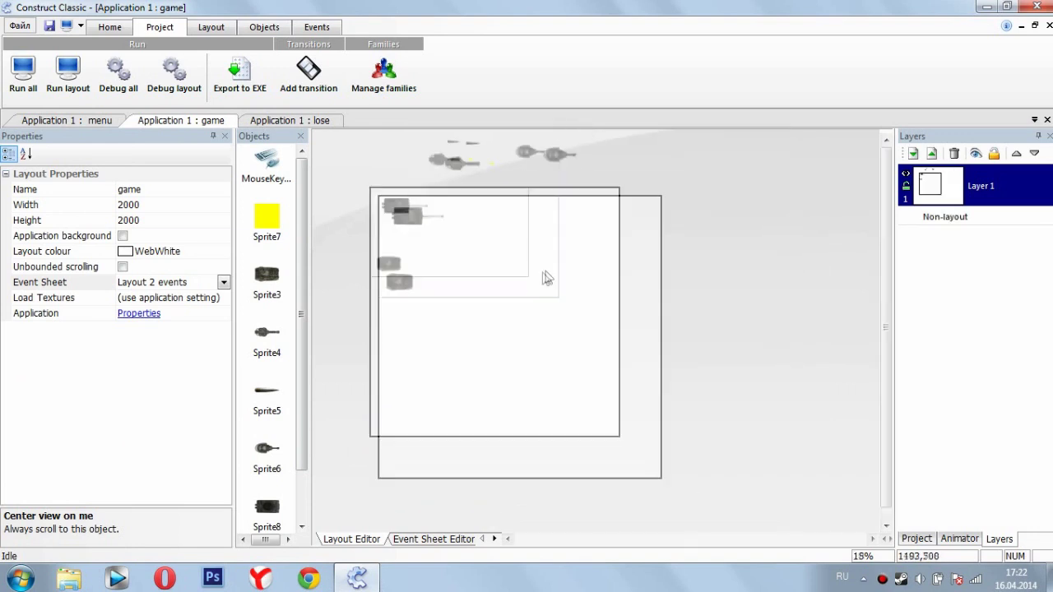
{"action": "scroll", "coordinate": [517, 305], "scroll_direction": "up", "scroll_amount": 1, "text": "ctrl"}
{"action": "right_click", "coordinate": [498, 271]}
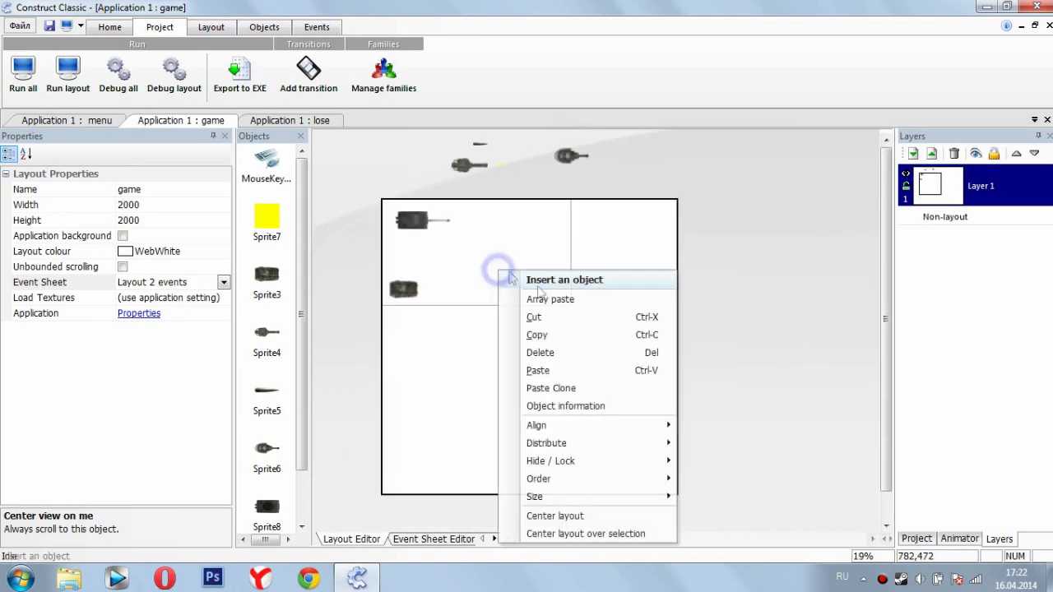
{"action": "left_click", "coordinate": [575, 280]}
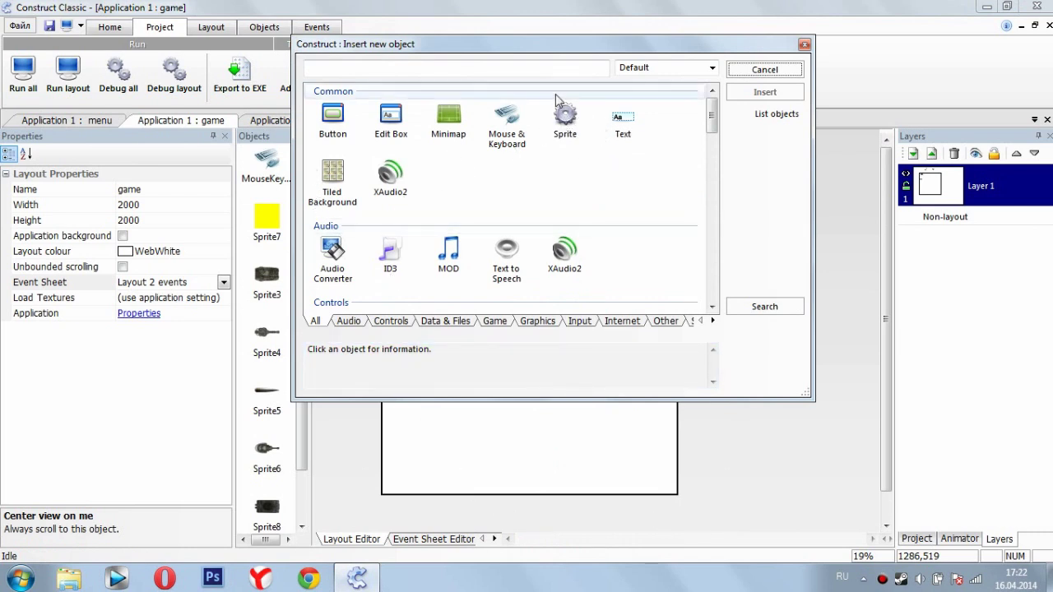
{"action": "double_click", "coordinate": [332, 174]}
{"action": "left_click", "coordinate": [499, 237]}
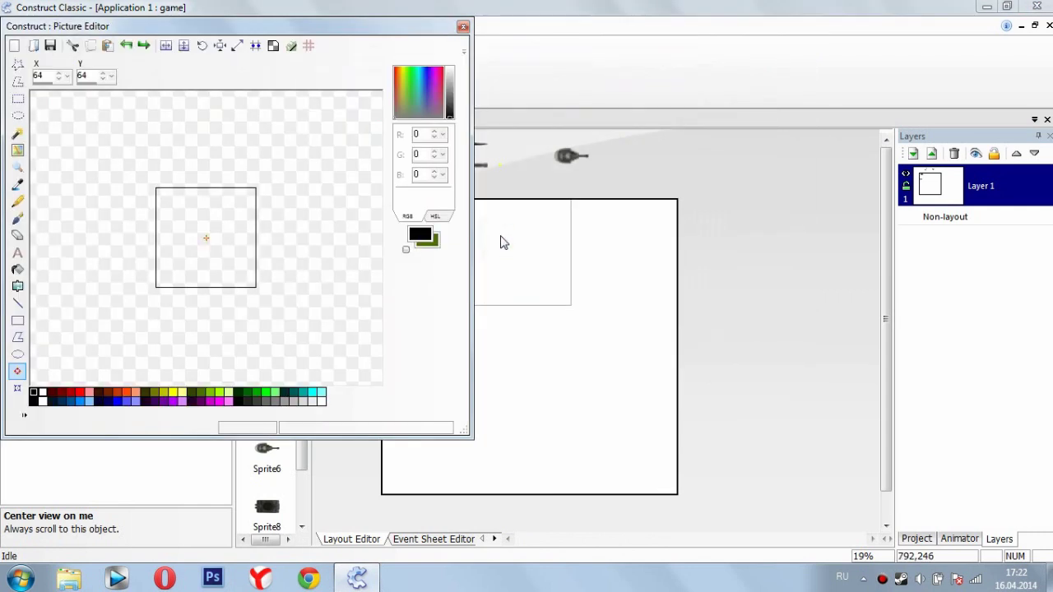
Load the stone_spec texture from the Metal warior folder as the tiled background's image and close the picture editor
{"action": "left_click_drag", "start_coordinate": [309, 30], "coordinate": [712, 50]}
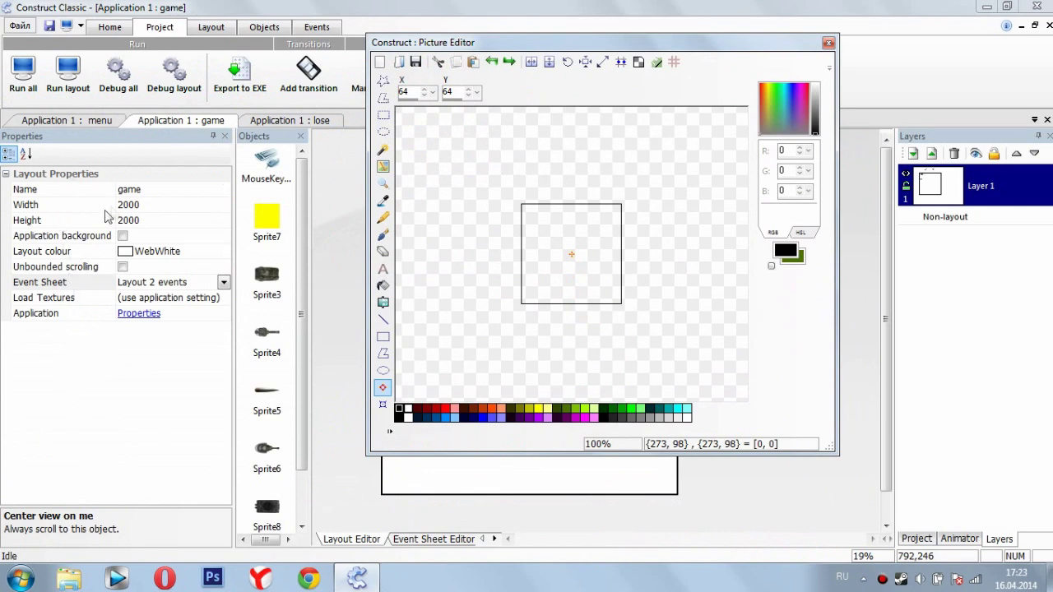
{"action": "left_click_drag", "start_coordinate": [555, 45], "coordinate": [317, 67]}
{"action": "left_click", "coordinate": [161, 87]}
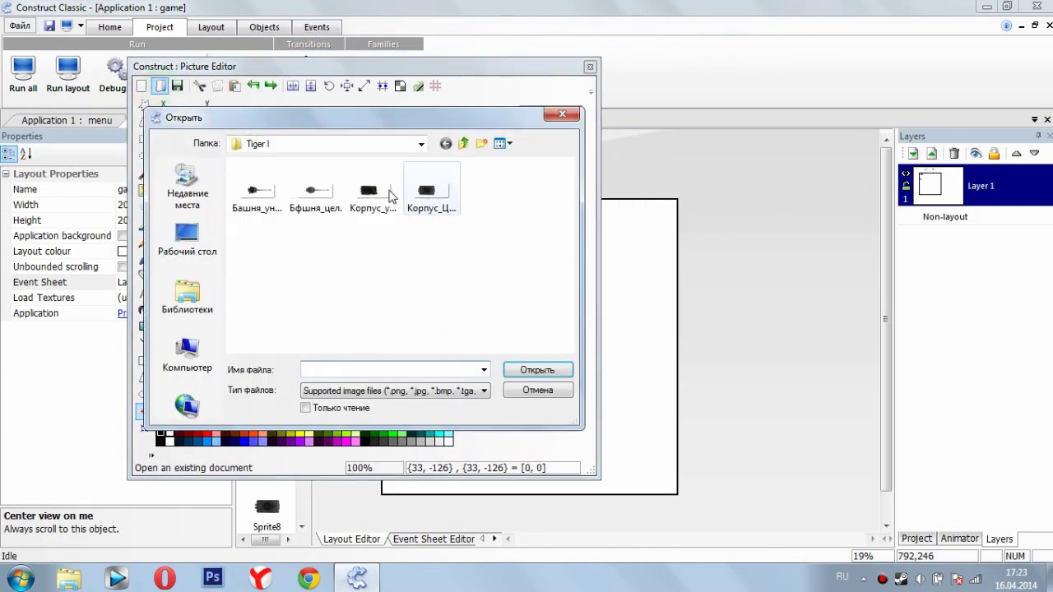
{"action": "left_click", "coordinate": [462, 145]}
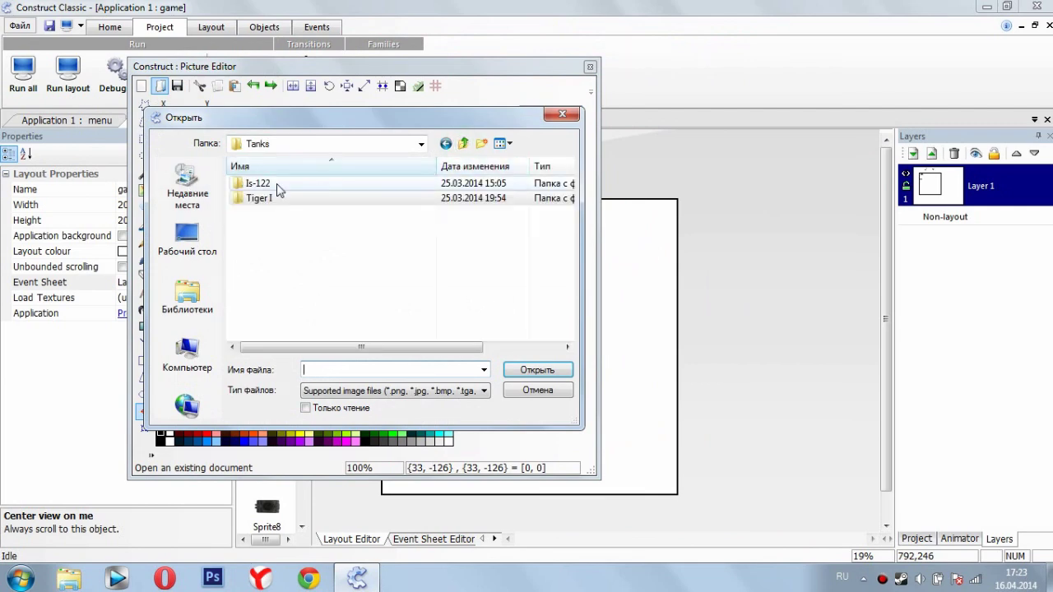
{"action": "left_click", "coordinate": [463, 144]}
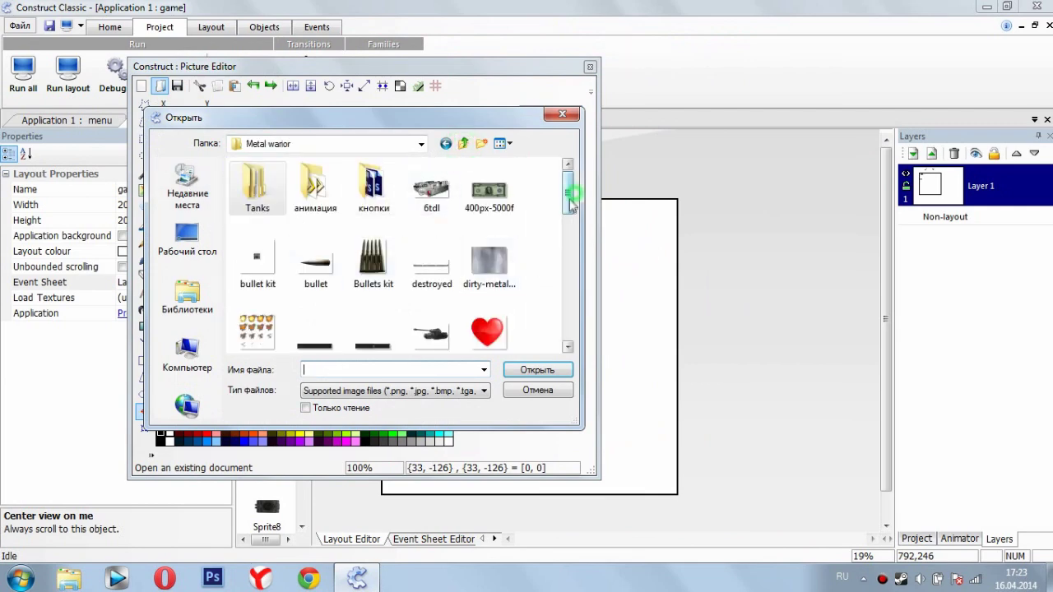
{"action": "scroll", "coordinate": [573, 210], "scroll_direction": "down", "scroll_amount": 2}
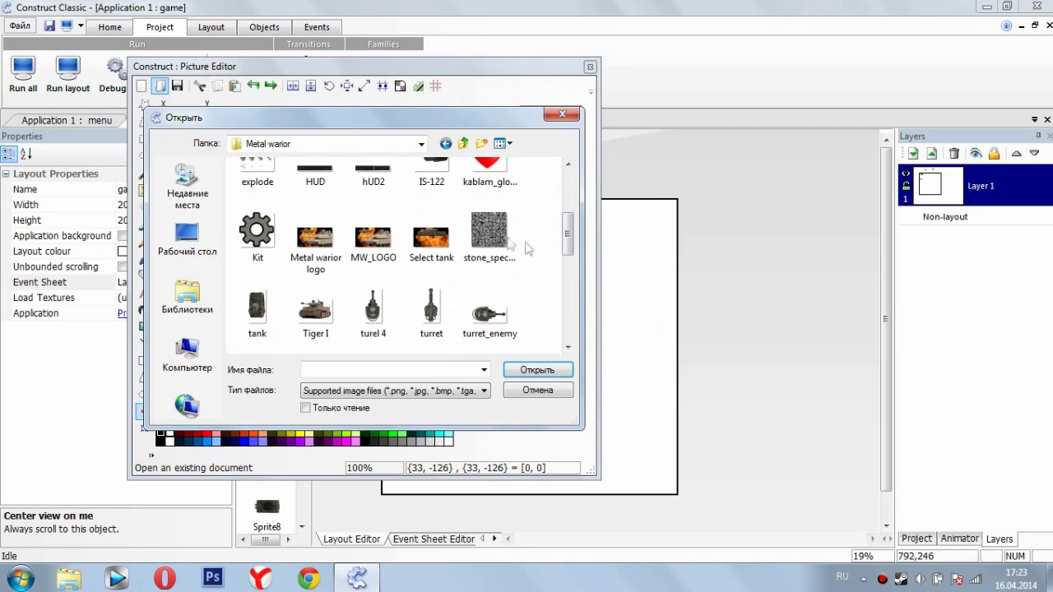
{"action": "left_click", "coordinate": [487, 238]}
{"action": "double_click", "coordinate": [483, 240]}
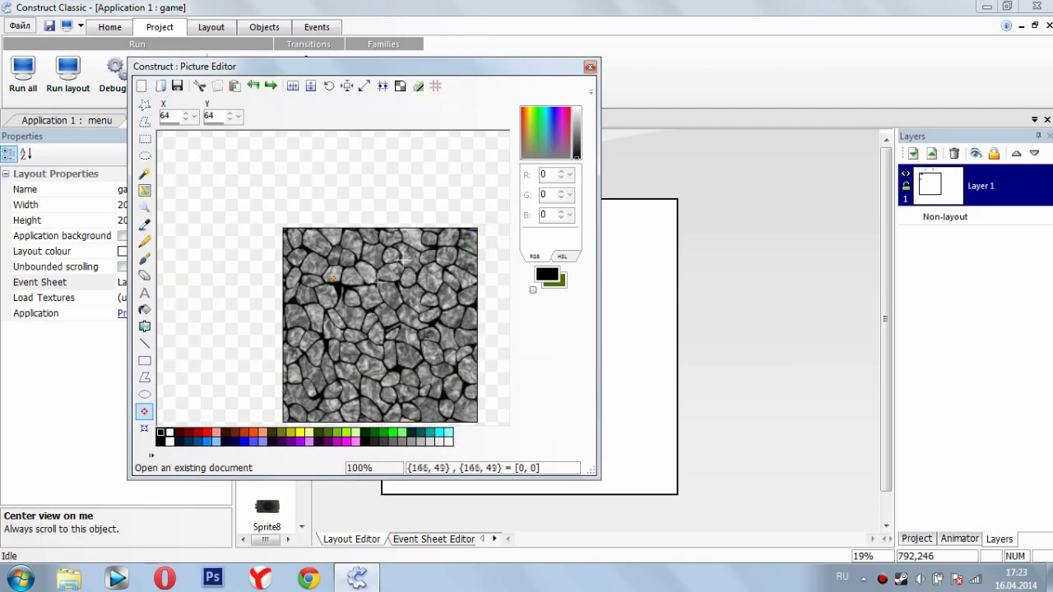
{"action": "left_click", "coordinate": [379, 333]}
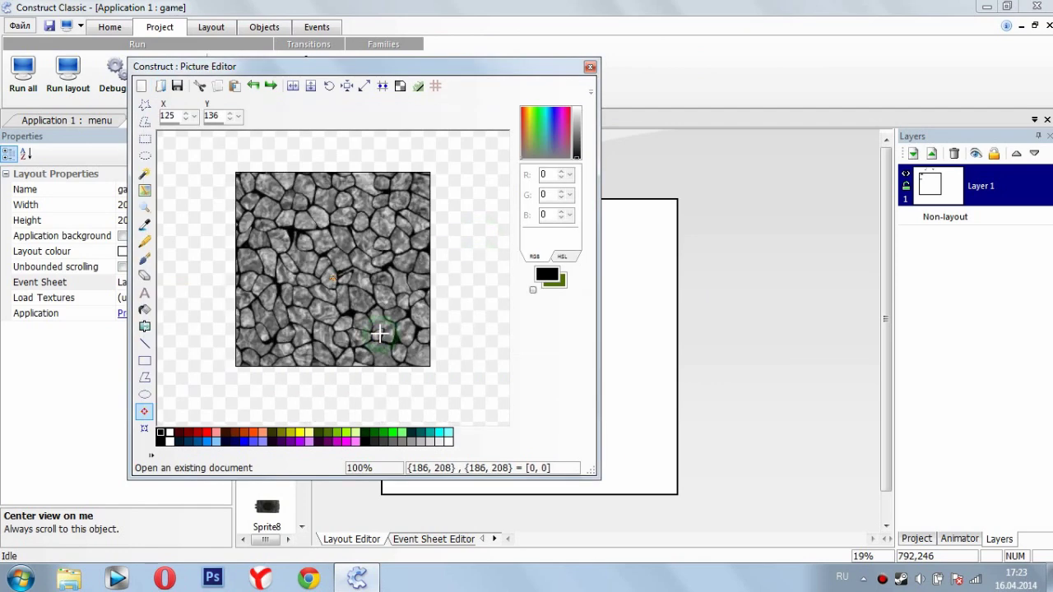
{"action": "scroll", "coordinate": [313, 245], "scroll_direction": "down", "scroll_amount": 1}
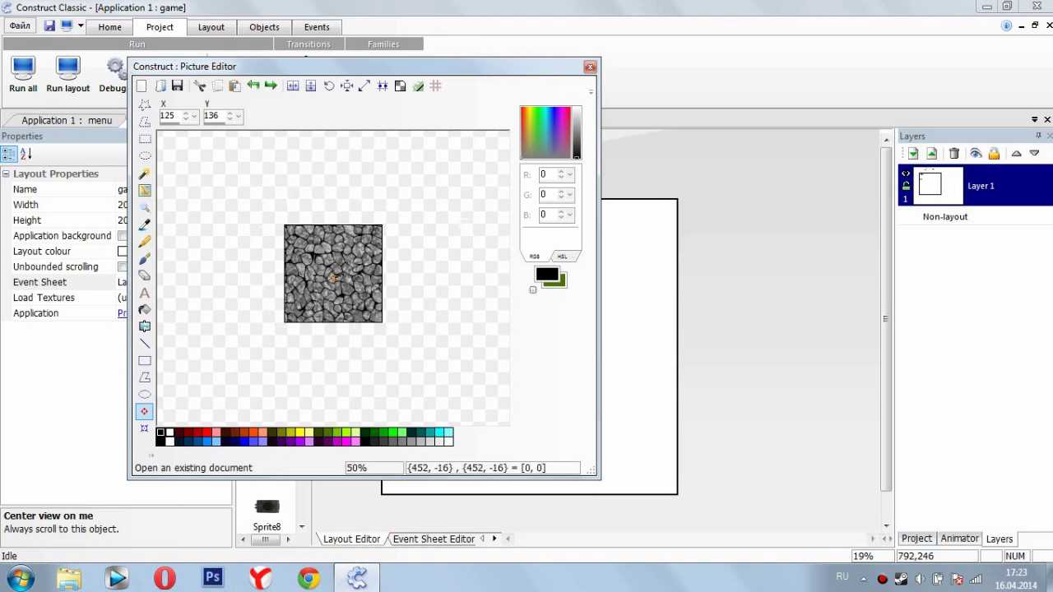
{"action": "left_click", "coordinate": [589, 67]}
{"action": "left_click", "coordinate": [301, 302]}
Stretch the stone tiled background to cover the entire game layout and inspect its tiling up close
{"action": "left_click_drag", "start_coordinate": [509, 253], "coordinate": [686, 503]}
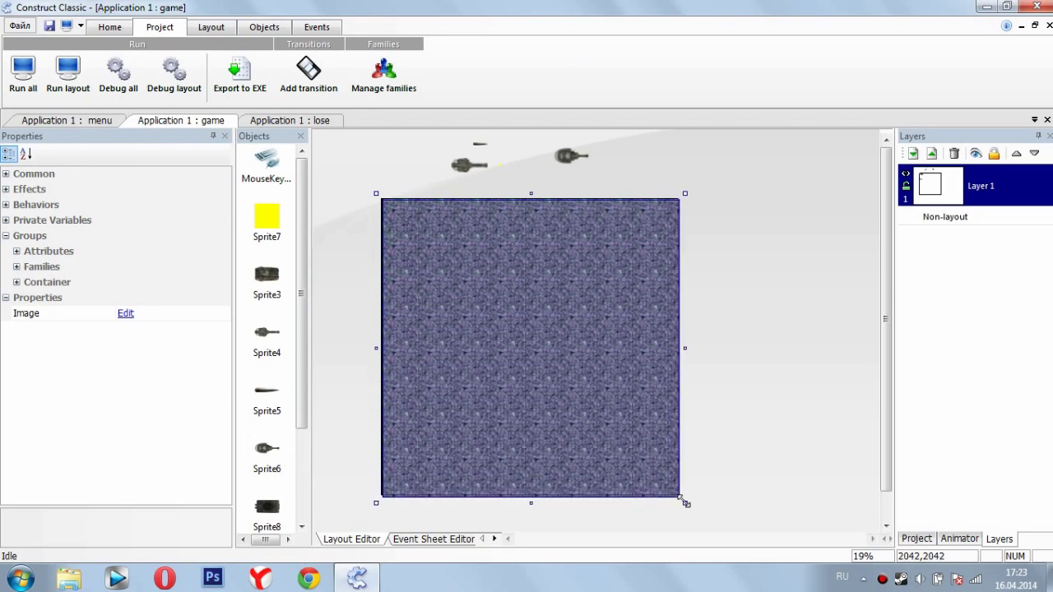
{"action": "scroll", "coordinate": [567, 296], "scroll_direction": "up", "scroll_amount": 3, "text": "ctrl"}
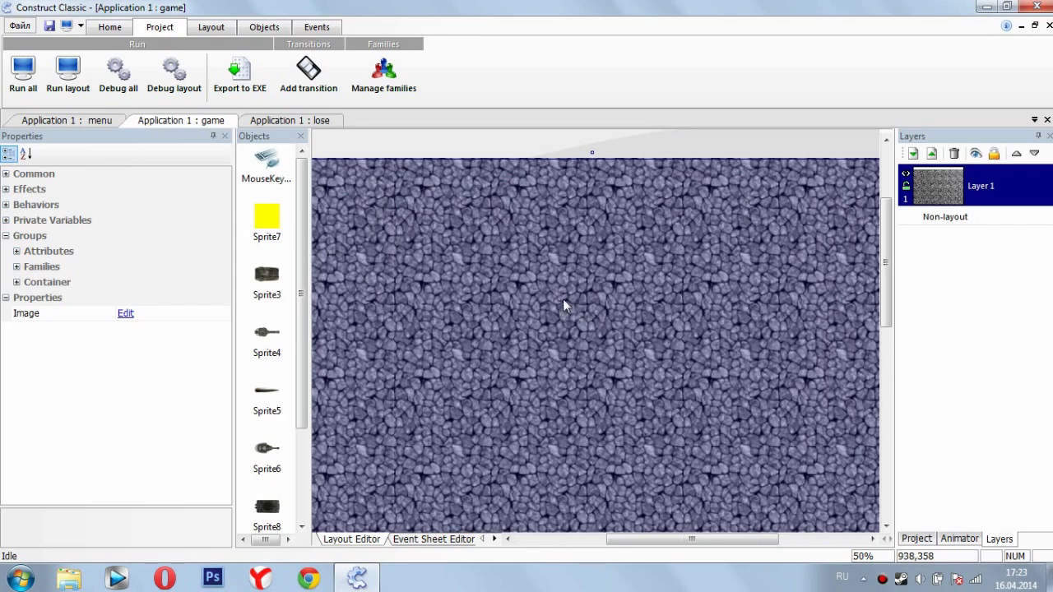
{"action": "scroll", "coordinate": [564, 301], "scroll_direction": "up", "scroll_amount": 5, "text": "ctrl"}
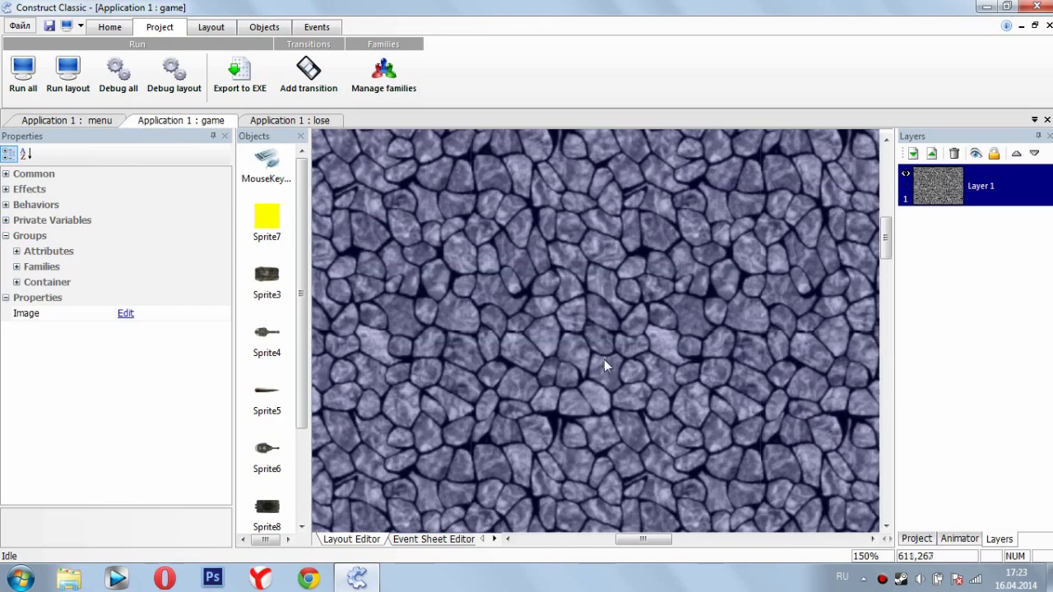
{"action": "scroll", "coordinate": [603, 366], "scroll_direction": "up", "scroll_amount": 1, "text": "ctrl"}
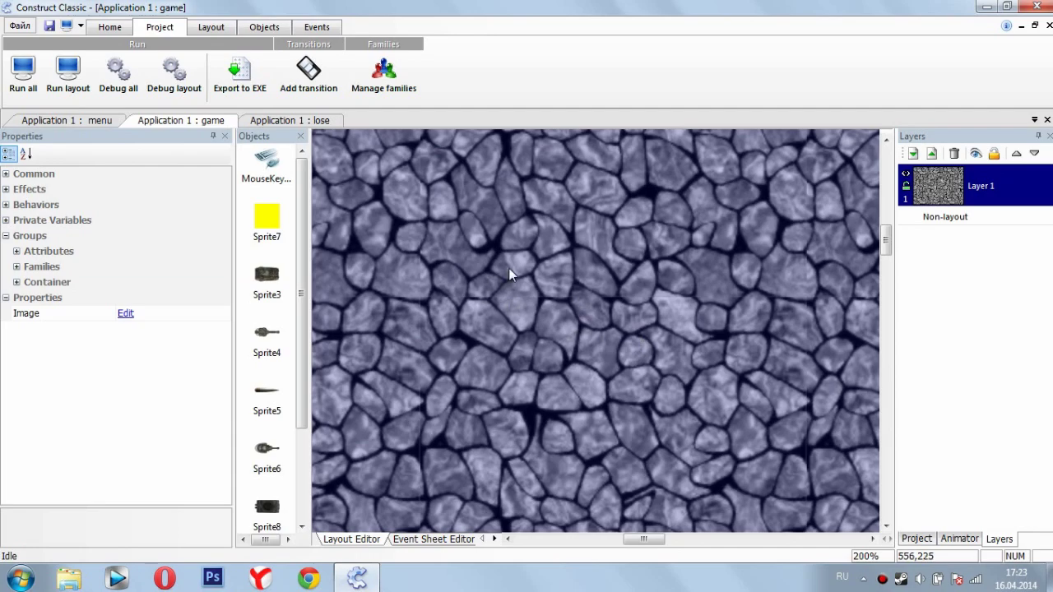
{"action": "scroll", "coordinate": [509, 275], "scroll_direction": "down", "scroll_amount": 6, "text": "ctrl"}
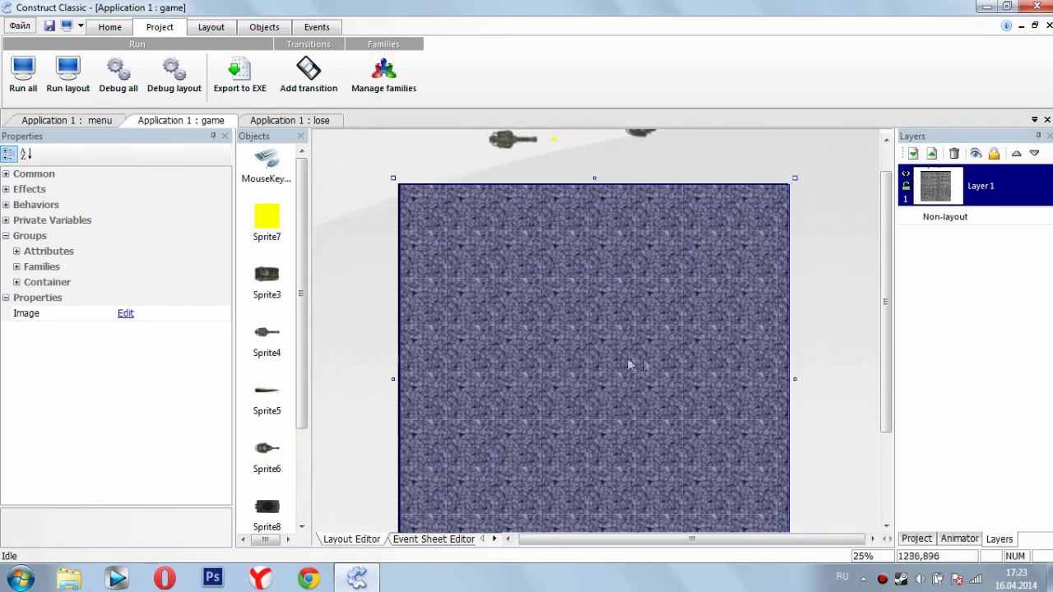
Send the stone background to the back of the layer's order, behind both tanks
{"action": "scroll", "coordinate": [643, 358], "scroll_direction": "up", "scroll_amount": 1, "text": "ctrl"}
{"action": "right_click", "coordinate": [619, 311]}
{"action": "mouse_move", "coordinate": [725, 245]}
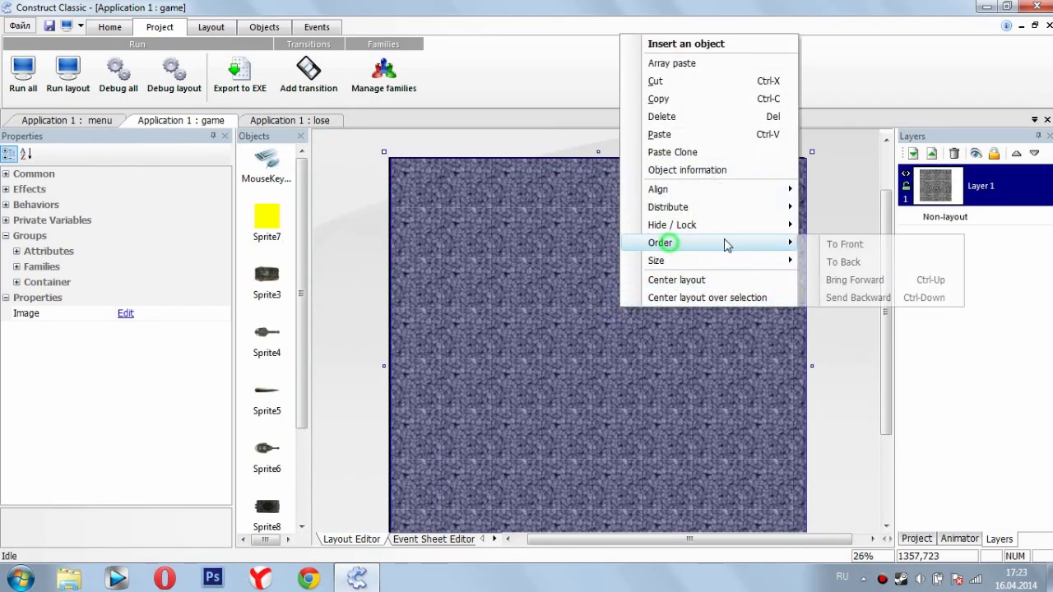
{"action": "left_click", "coordinate": [847, 262]}
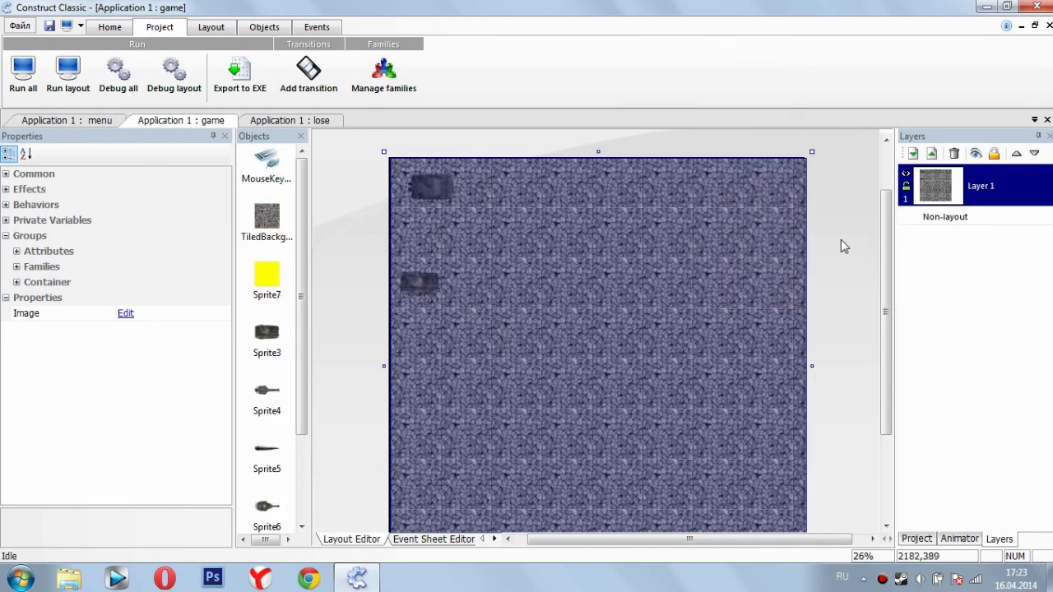
{"action": "left_click", "coordinate": [840, 239]}
Run the game layout and drive the camouflaged tank around the enemy tank to test the scrolling view and stone background
{"action": "left_click", "coordinate": [70, 72]}
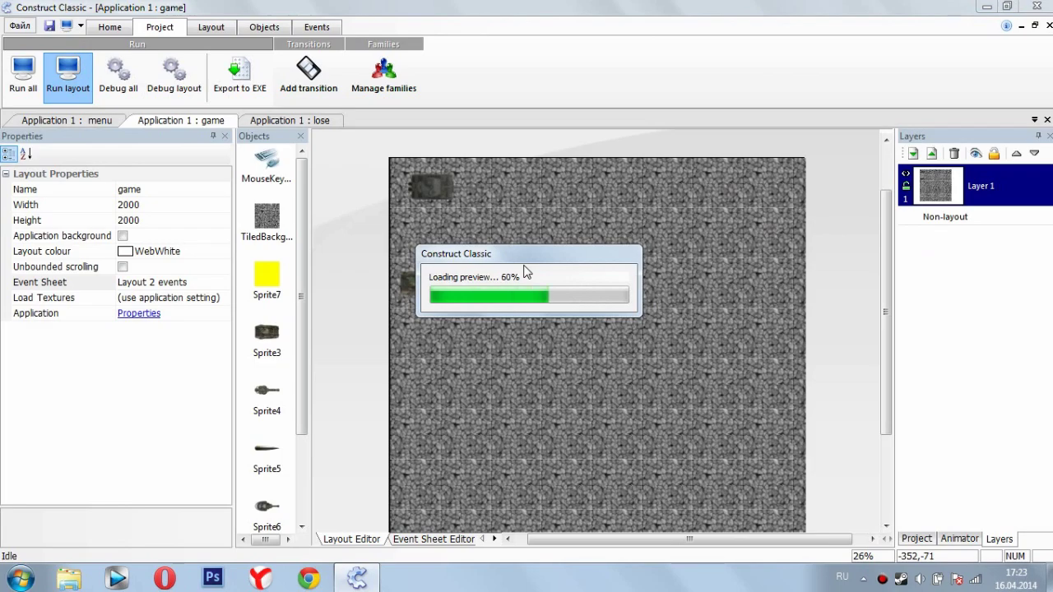
{"action": "key", "text": "Up"}
{"action": "key", "text": "Left"}
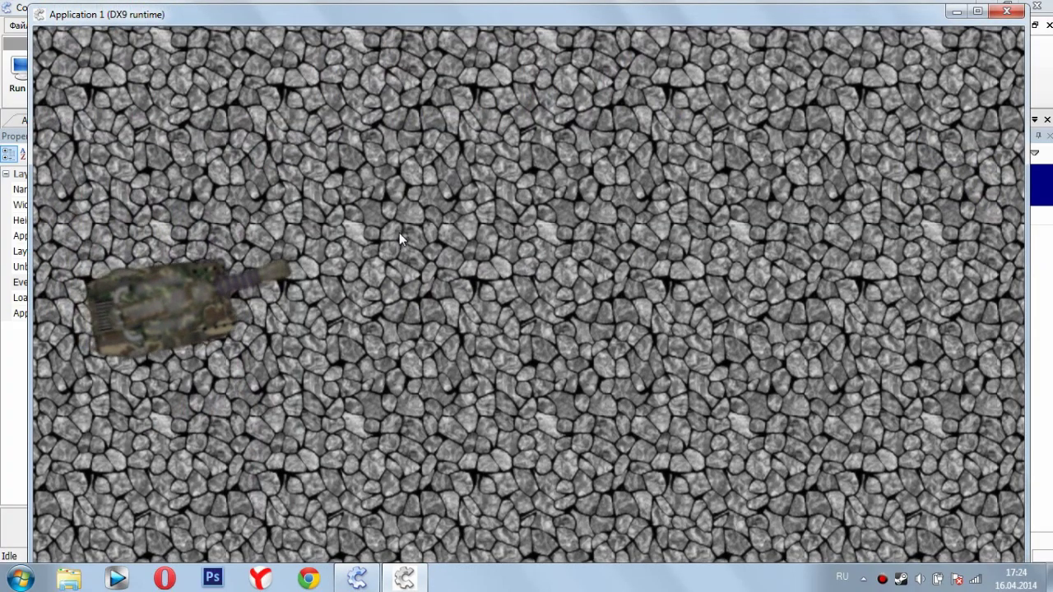
{"action": "key", "text": "Right"}
{"action": "key", "text": "Left"}
{"action": "key", "text": "Up"}
{"action": "key", "text": "Left"}
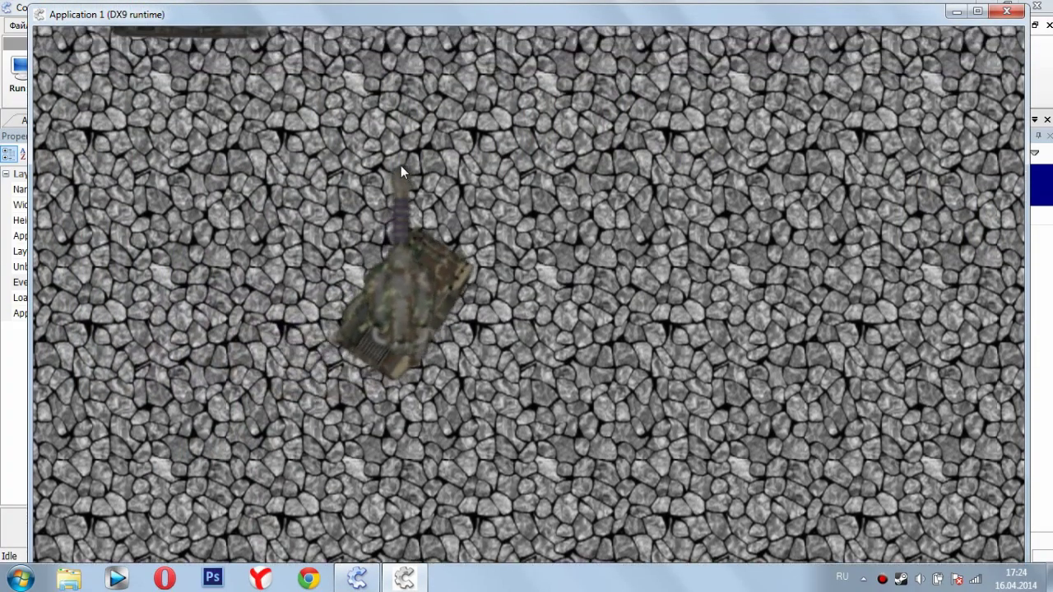
{"action": "key", "text": "Right"}
{"action": "key", "text": "Left"}
{"action": "key", "text": "Up"}
{"action": "key", "text": "Left"}
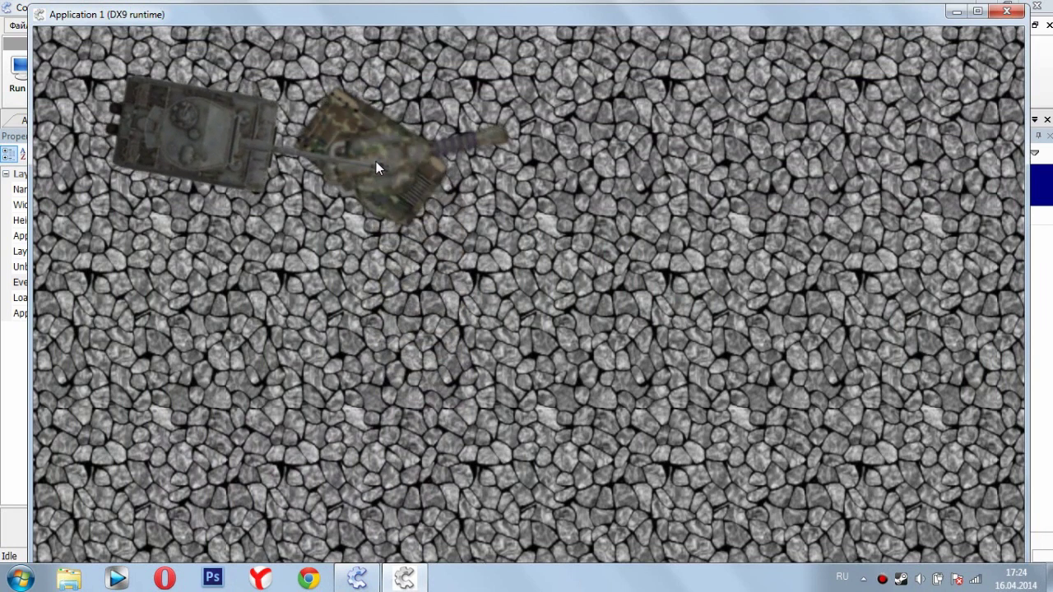
{"action": "key", "text": "Down"}
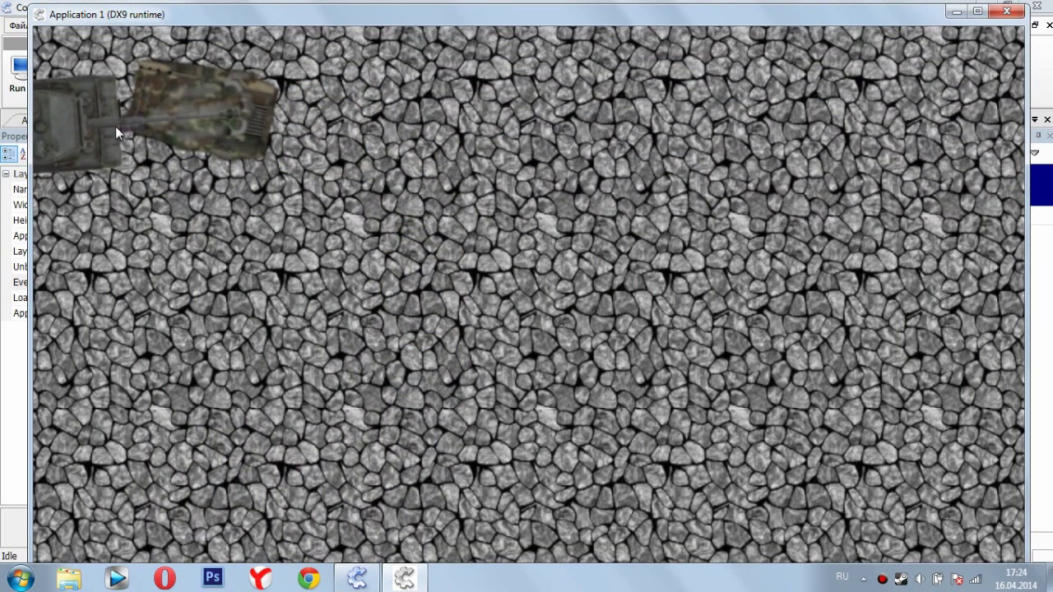
{"action": "key", "text": "Left"}
{"action": "key", "text": "Down"}
{"action": "key", "text": "Right"}
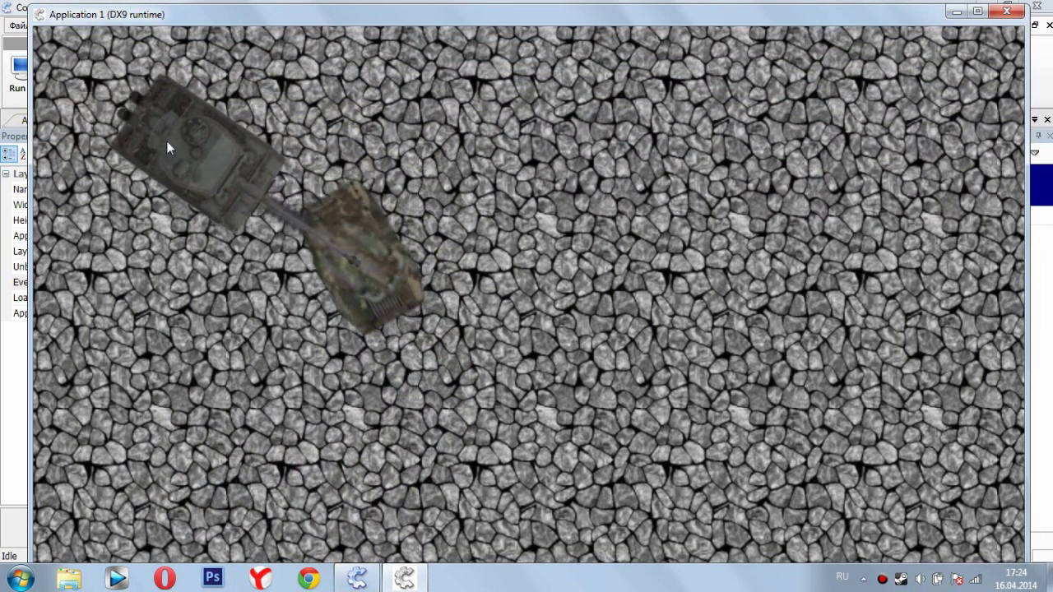
{"action": "key", "text": "Left"}
{"action": "key", "text": "Down"}
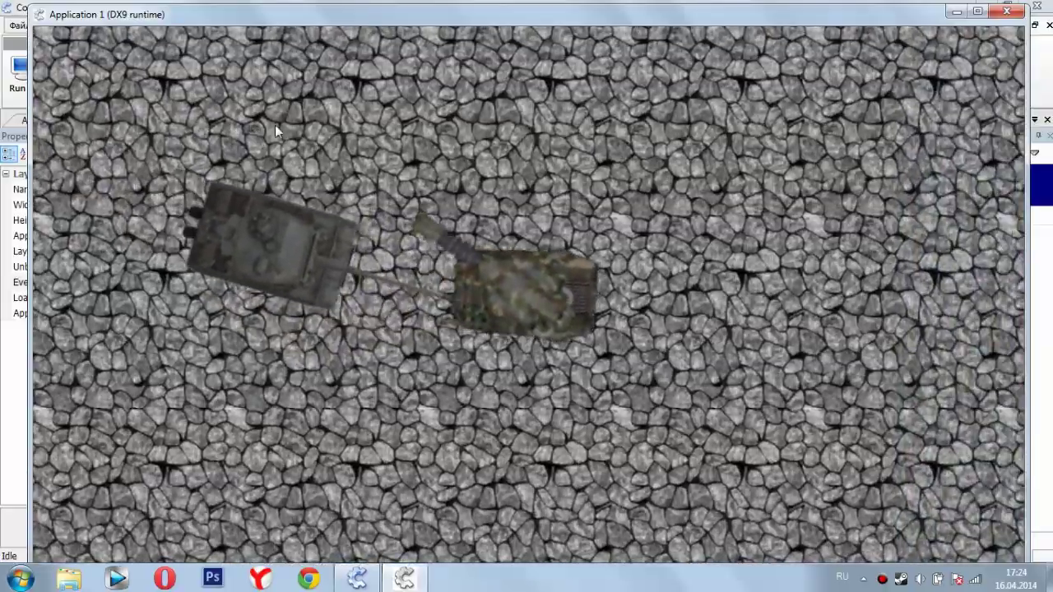
{"action": "key", "text": "Left"}
{"action": "key", "text": "Up"}
{"action": "key", "text": "Left"}
{"action": "key", "text": "Right"}
{"action": "key", "text": "Up"}
{"action": "key", "text": "Left"}
{"action": "key", "text": "Down"}
{"action": "key", "text": "Up"}
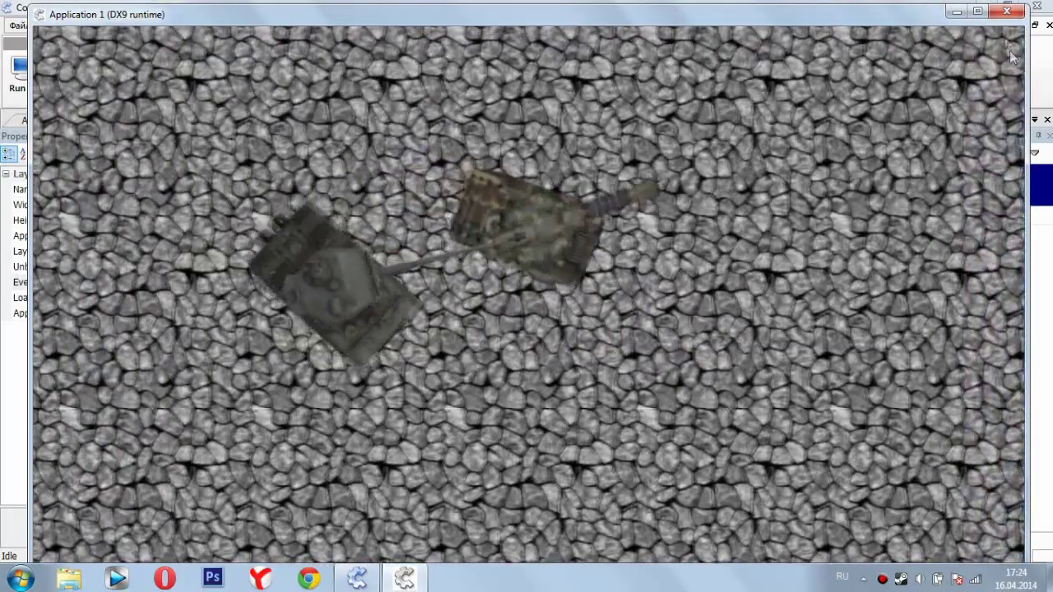
Close the running preview and add an On shoot turret condition for Sprite9 as a new event in the game's event sheet
{"action": "key", "text": "Escape"}
{"action": "left_click", "coordinate": [433, 540]}
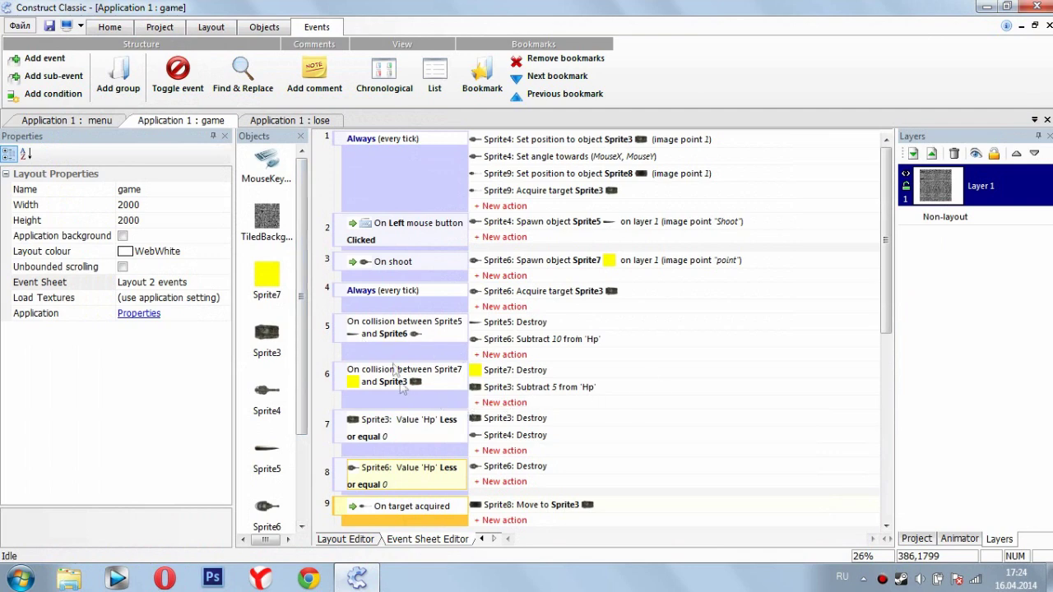
{"action": "scroll", "coordinate": [481, 372], "scroll_direction": "down", "scroll_amount": 3}
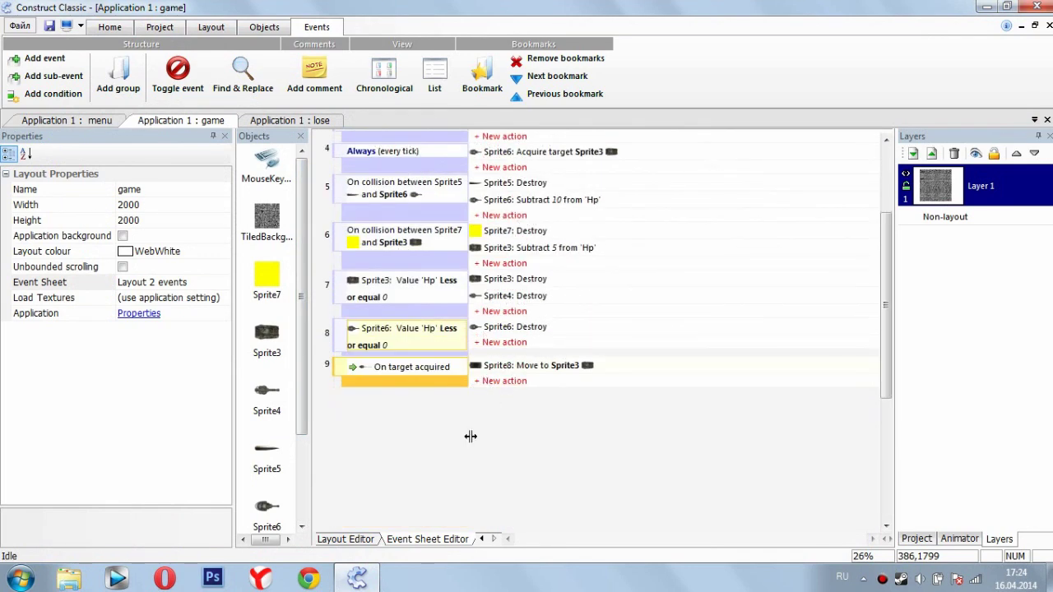
{"action": "right_click", "coordinate": [392, 446]}
{"action": "left_click", "coordinate": [415, 445]}
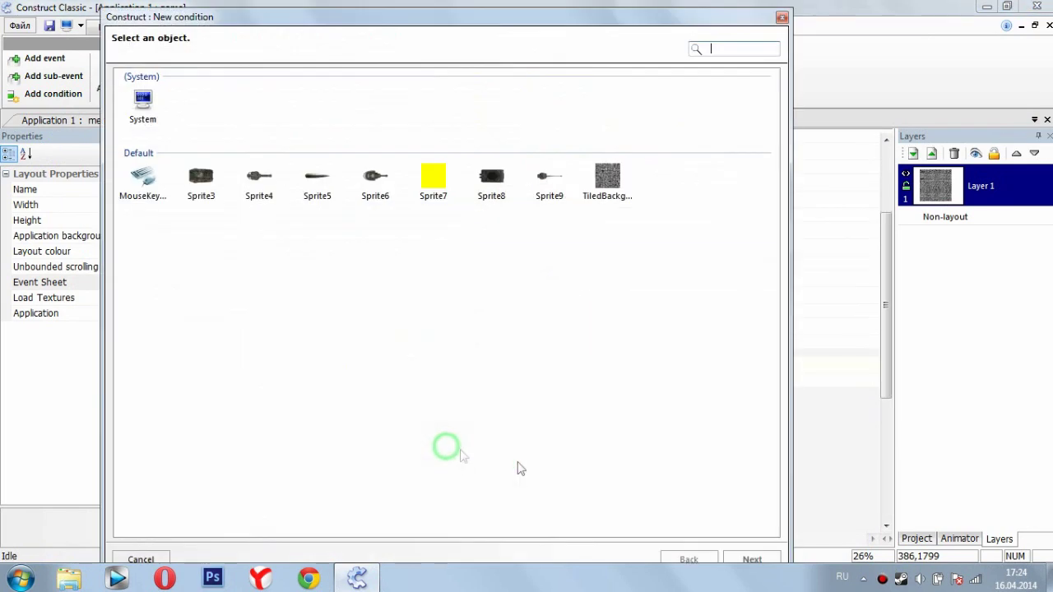
{"action": "double_click", "coordinate": [549, 182]}
{"action": "left_click", "coordinate": [177, 76]}
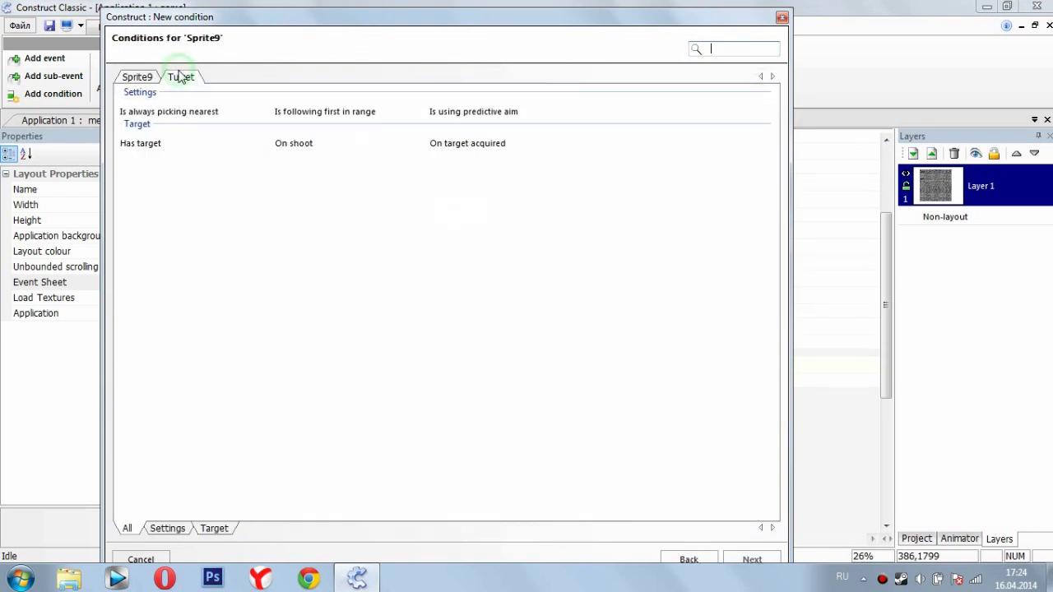
{"action": "double_click", "coordinate": [290, 144]}
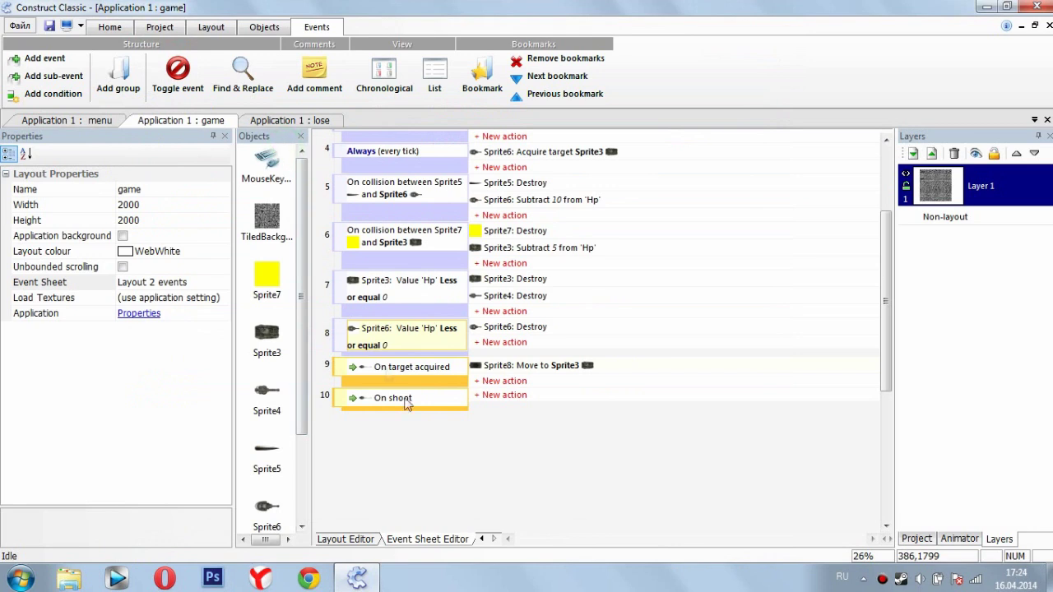
Add a Spawn another object action for Sprite9 to the new On shoot event
{"action": "left_click", "coordinate": [499, 396]}
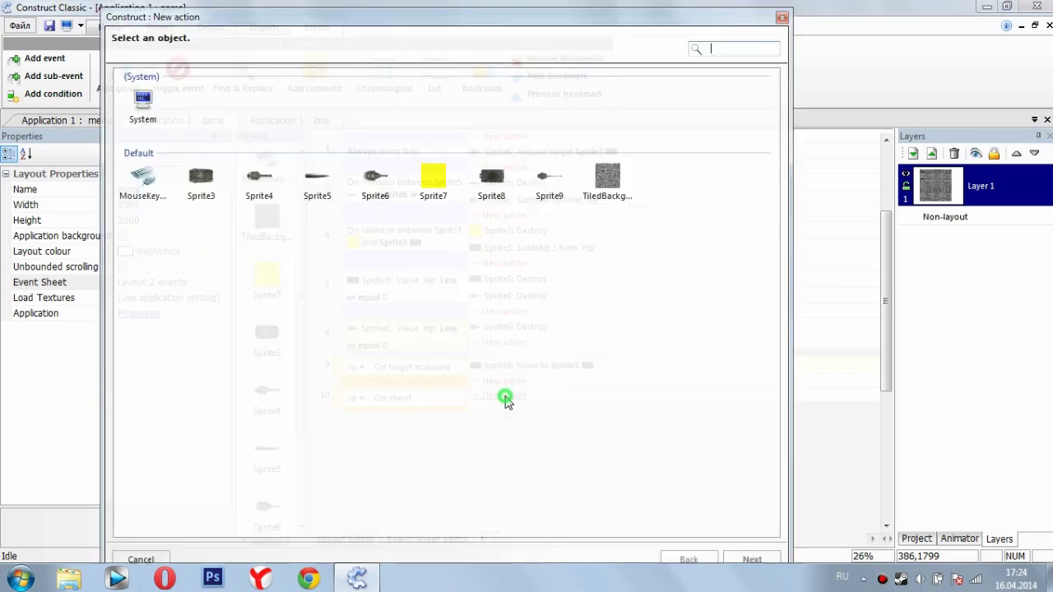
{"action": "double_click", "coordinate": [433, 182]}
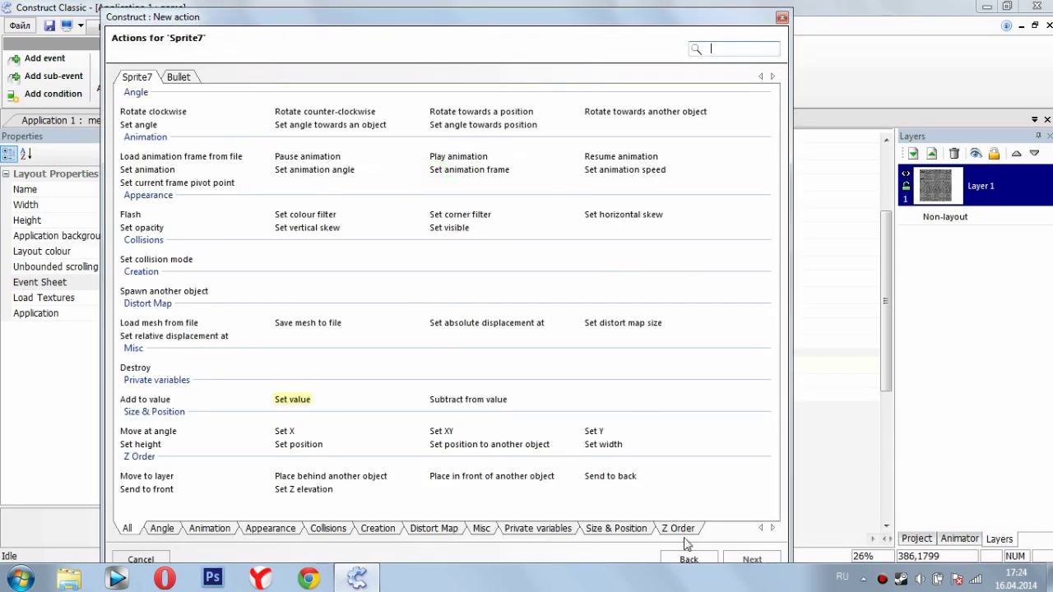
{"action": "left_click", "coordinate": [688, 559]}
{"action": "left_click", "coordinate": [549, 183]}
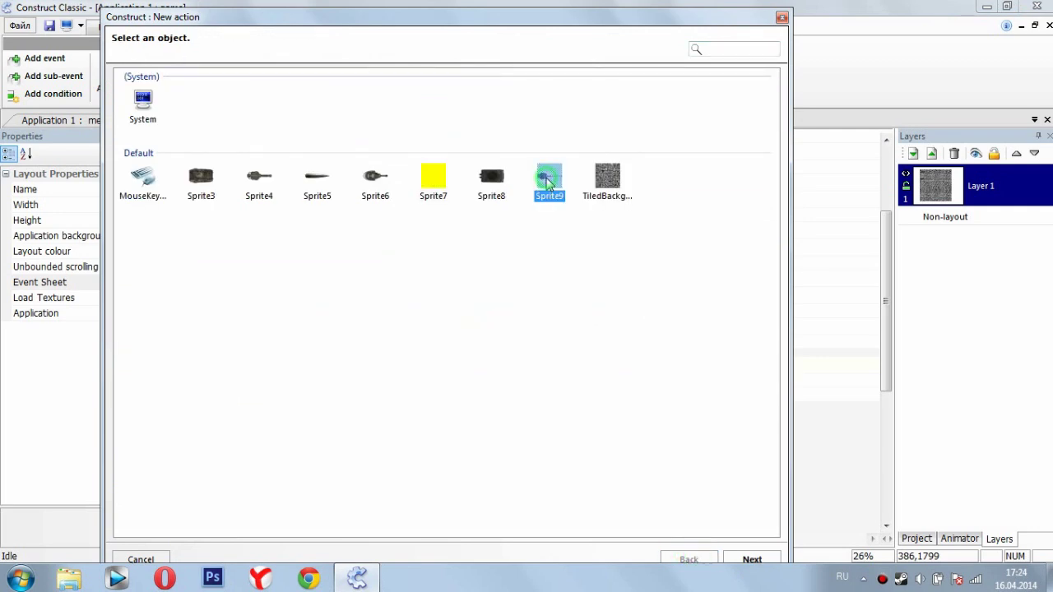
{"action": "double_click", "coordinate": [549, 183]}
{"action": "left_click", "coordinate": [181, 77]}
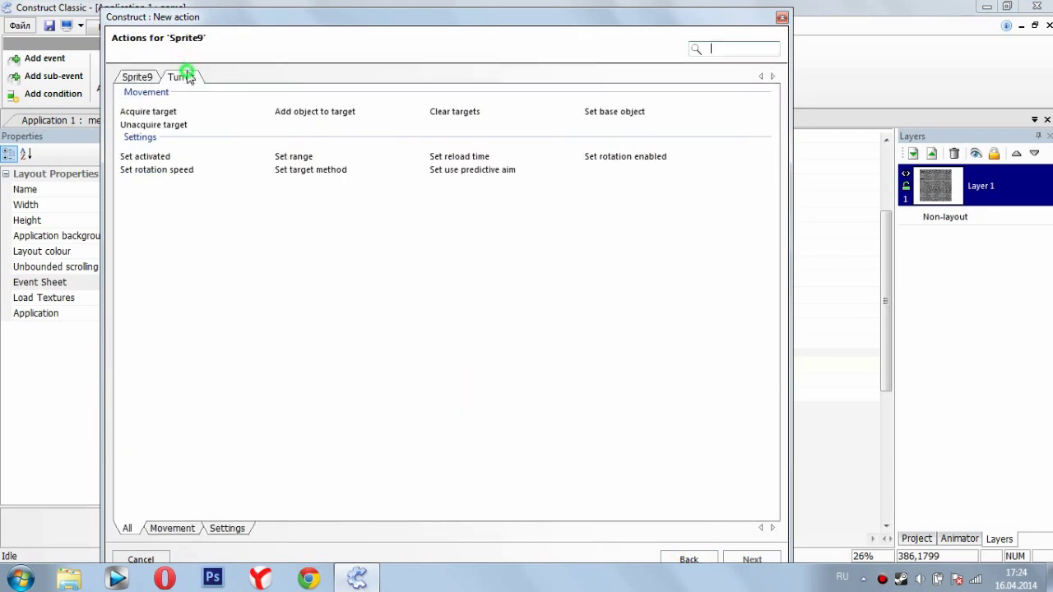
{"action": "left_click", "coordinate": [138, 76]}
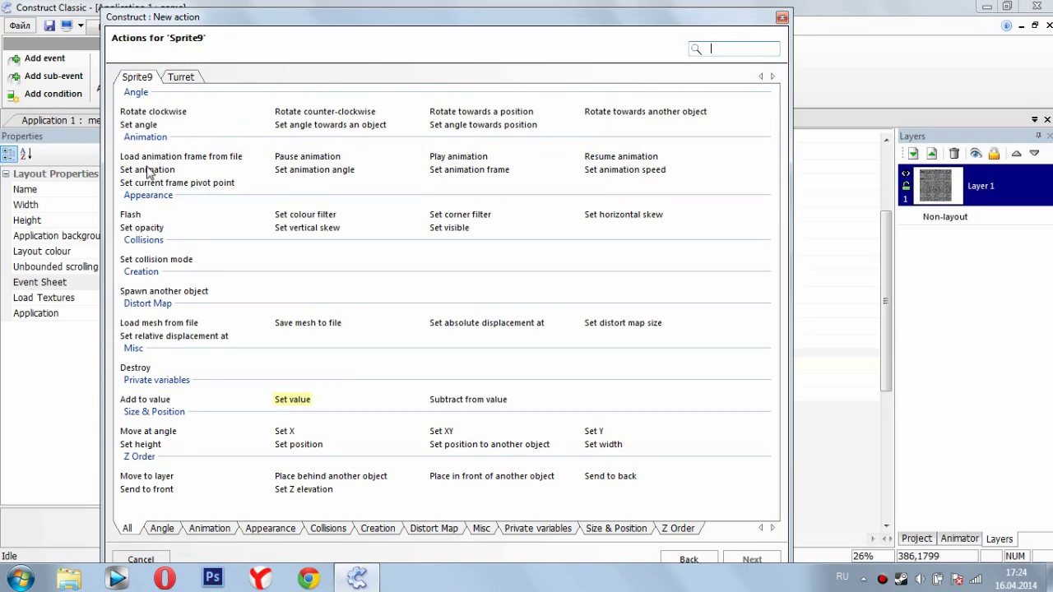
{"action": "type", "text": "ызф"}
{"action": "type", "text": "ы"}
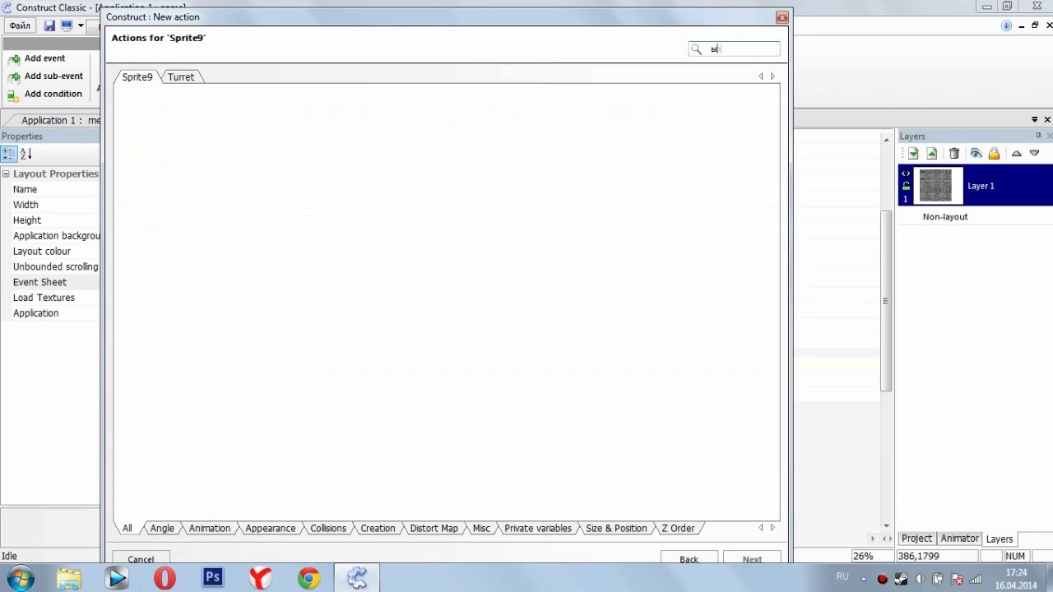
{"action": "key", "text": "BackSpace"}
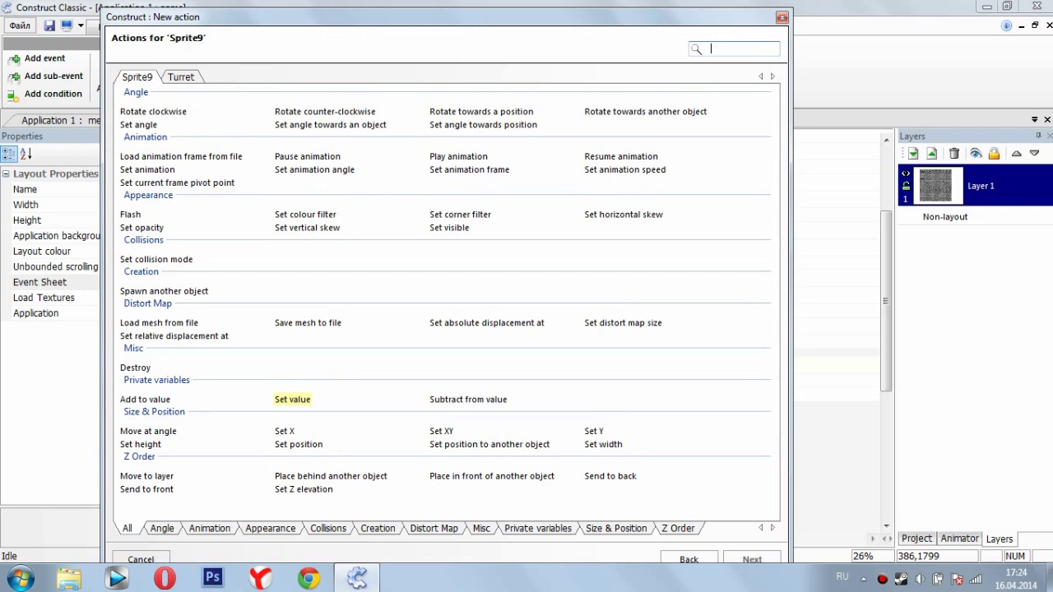
{"action": "key", "text": "alt+shift"}
{"action": "type", "text": "spa"}
{"action": "double_click", "coordinate": [163, 113]}
Make the action spawn Sprite7 on layer 1 at the image point named "point" and finish it
{"action": "left_click", "coordinate": [239, 134]}
{"action": "double_click", "coordinate": [821, 72]}
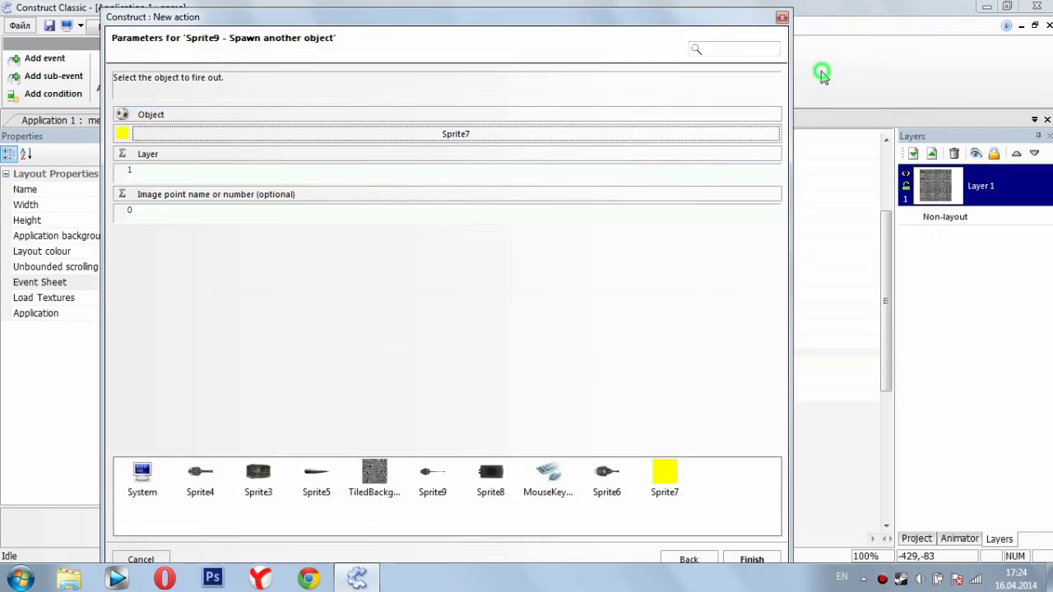
{"action": "left_click", "coordinate": [165, 211]}
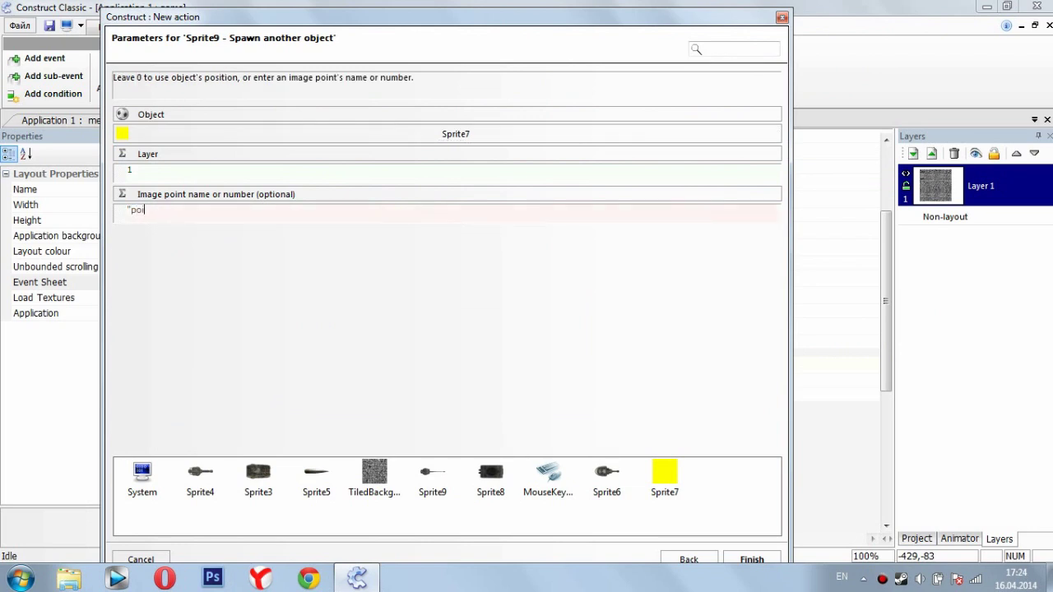
{"action": "type", "text": "\"point\""}
{"action": "left_click", "coordinate": [752, 558]}
Place the image point named "point" at the muzzle of the grey turret's barrel, at X 514, Y 80, and close the picture editor
{"action": "left_click", "coordinate": [331, 539]}
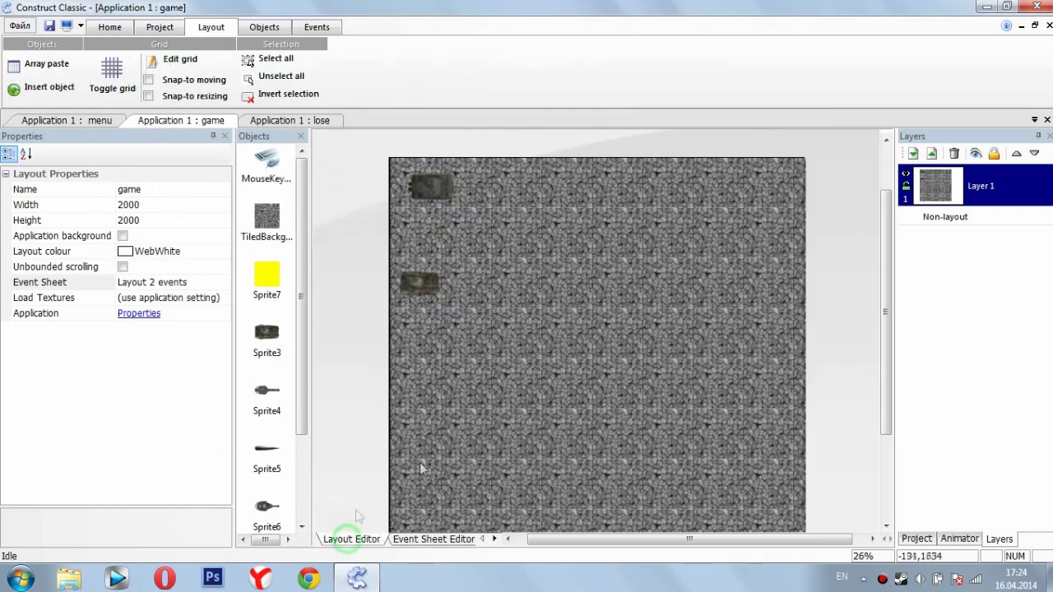
{"action": "scroll", "coordinate": [429, 187], "scroll_direction": "up", "scroll_amount": 4, "text": "ctrl"}
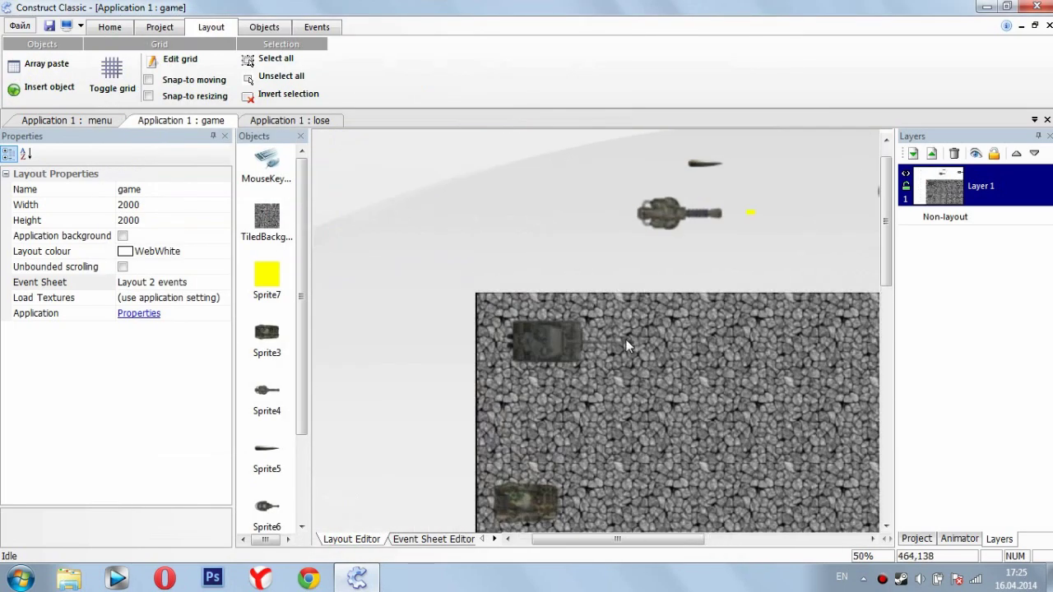
{"action": "double_click", "coordinate": [431, 328]}
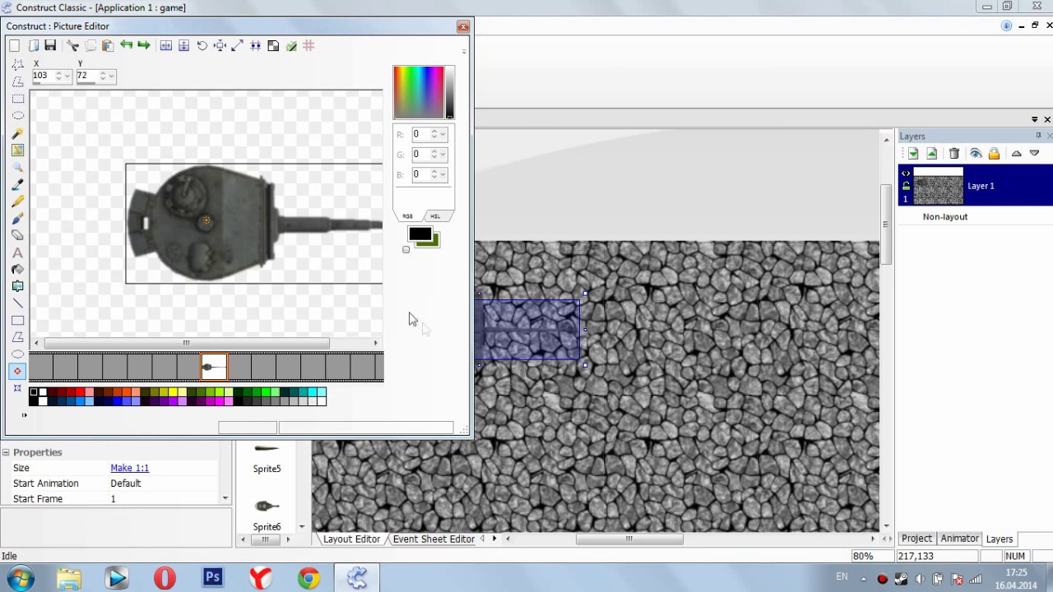
{"action": "left_click", "coordinate": [17, 384]}
{"action": "left_click", "coordinate": [299, 279]}
{"action": "left_click", "coordinate": [329, 225]}
{"action": "left_click", "coordinate": [352, 216]}
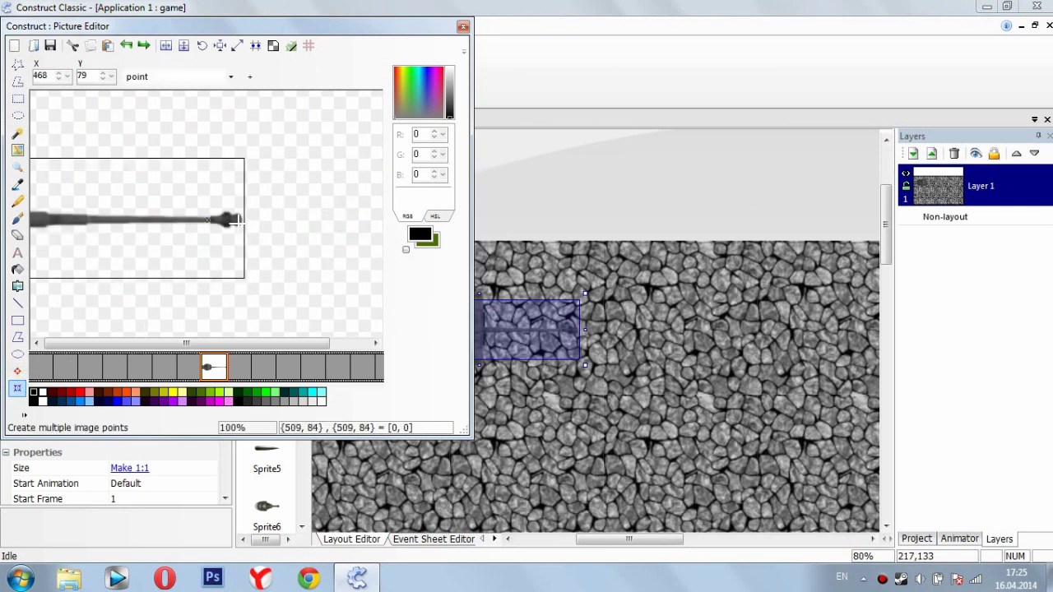
{"action": "left_click", "coordinate": [244, 220]}
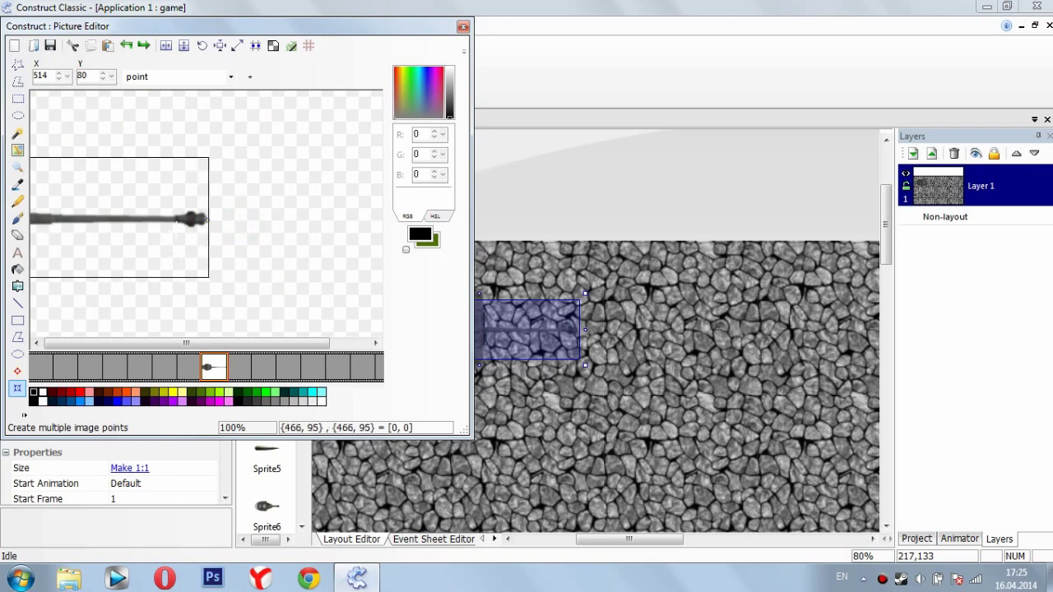
{"action": "scroll", "coordinate": [168, 231], "scroll_direction": "up", "scroll_amount": 1}
{"action": "left_click", "coordinate": [463, 26]}
Run the game layout and drive the camouflaged tank near the enemy to test whether its turret shoots, then close the preview
{"action": "left_click", "coordinate": [173, 262]}
{"action": "scroll", "coordinate": [587, 230], "scroll_direction": "down", "scroll_amount": 4, "text": "ctrl"}
{"action": "left_click", "coordinate": [149, 33]}
{"action": "left_click", "coordinate": [64, 72]}
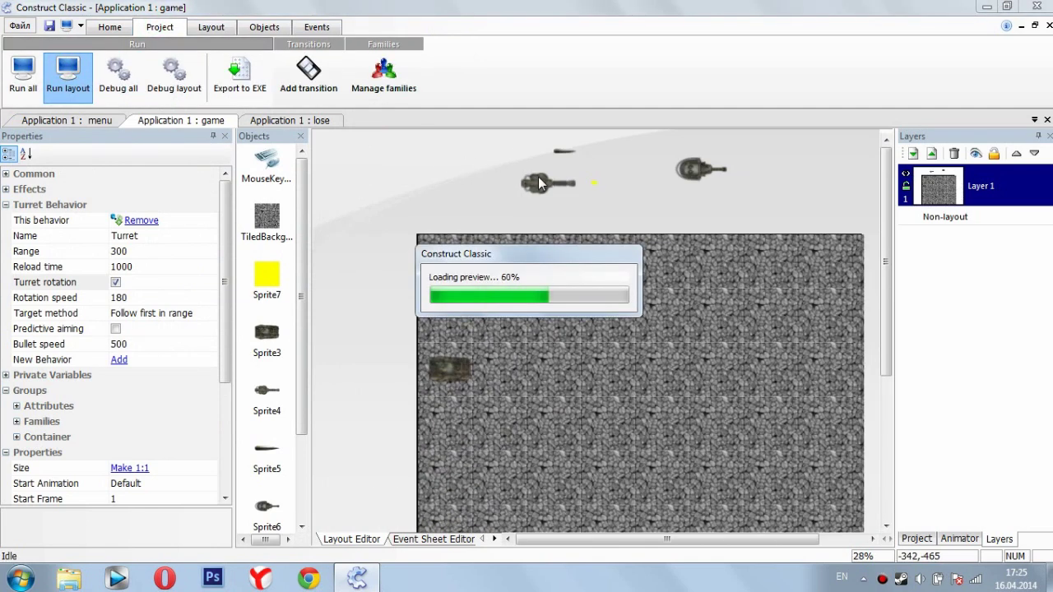
{"action": "key", "text": "Up"}
{"action": "key", "text": "Left"}
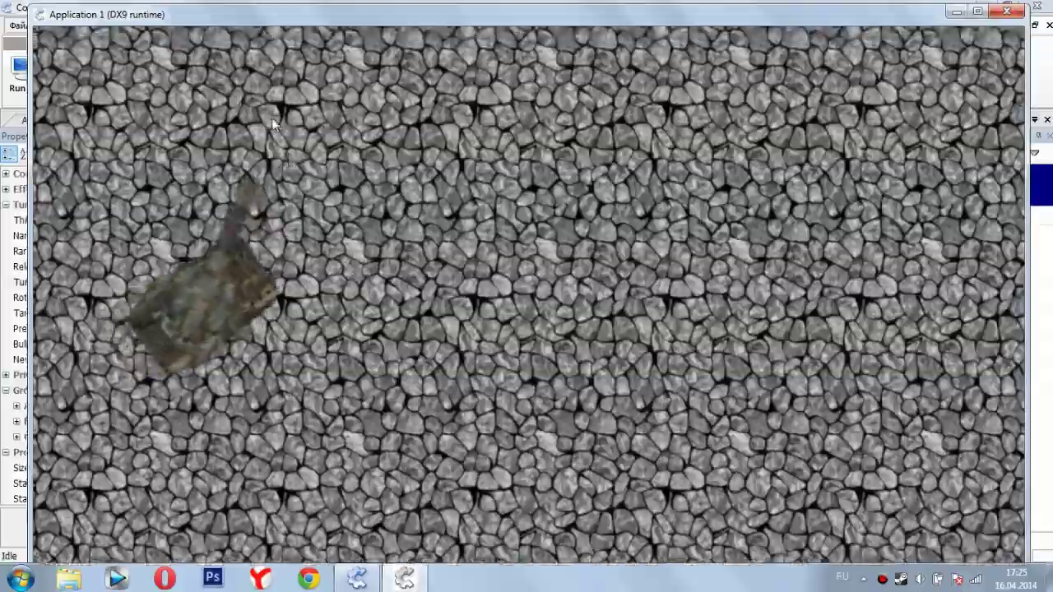
{"action": "key", "text": "Right"}
{"action": "key", "text": "Left"}
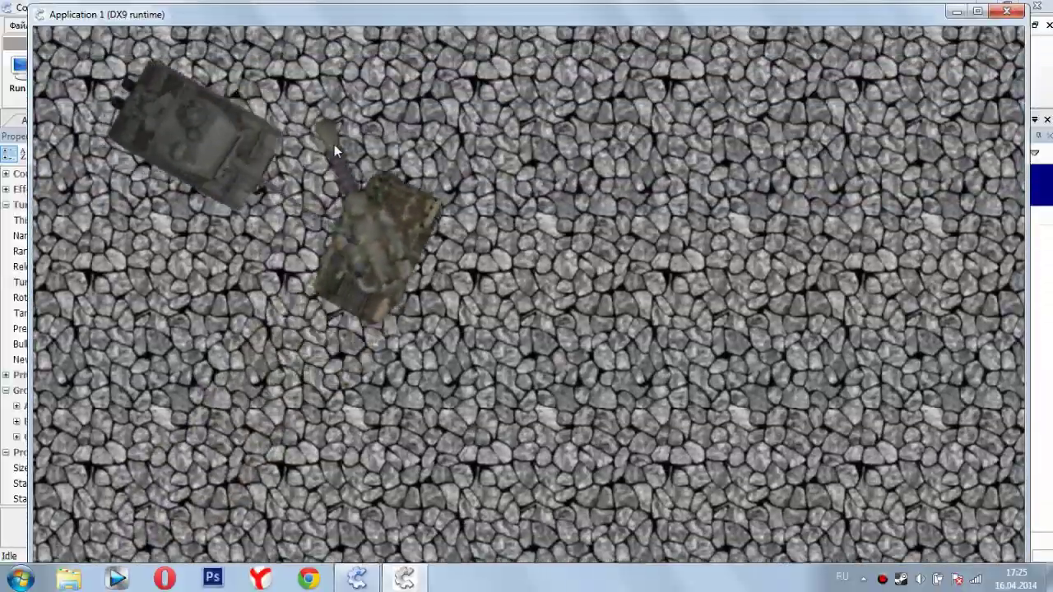
{"action": "key", "text": "Right"}
{"action": "key", "text": "Right"}
{"action": "key", "text": "Right"}
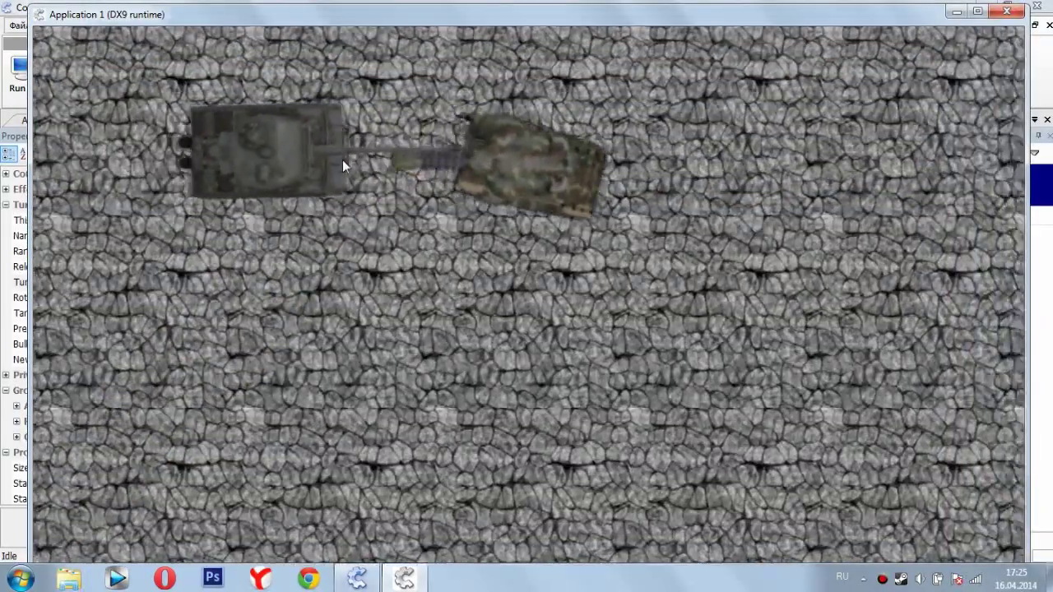
{"action": "key", "text": "Down"}
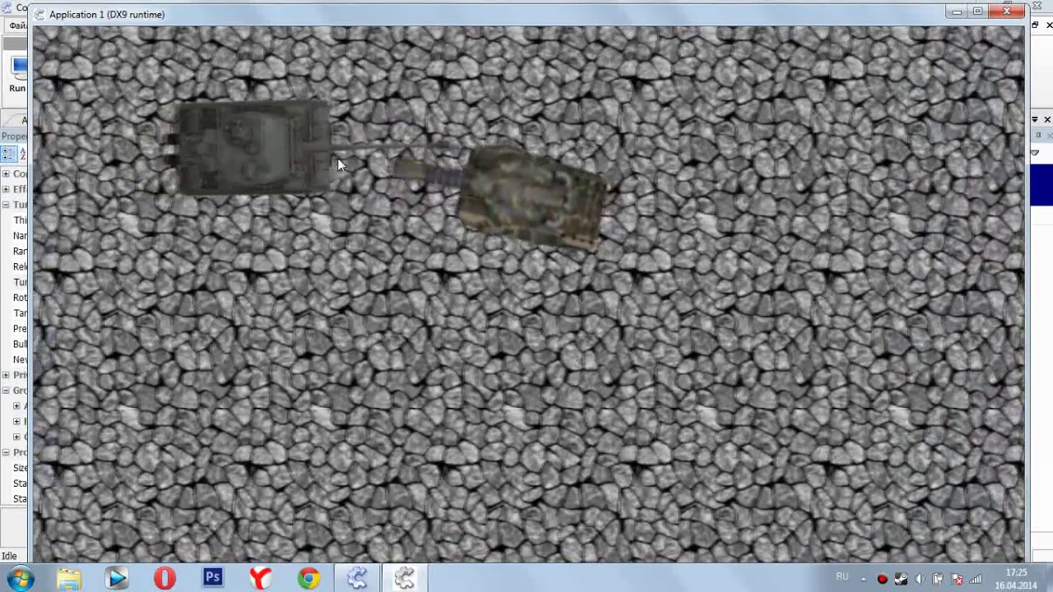
{"action": "key", "text": "Up"}
{"action": "left_click", "coordinate": [1010, 13]}
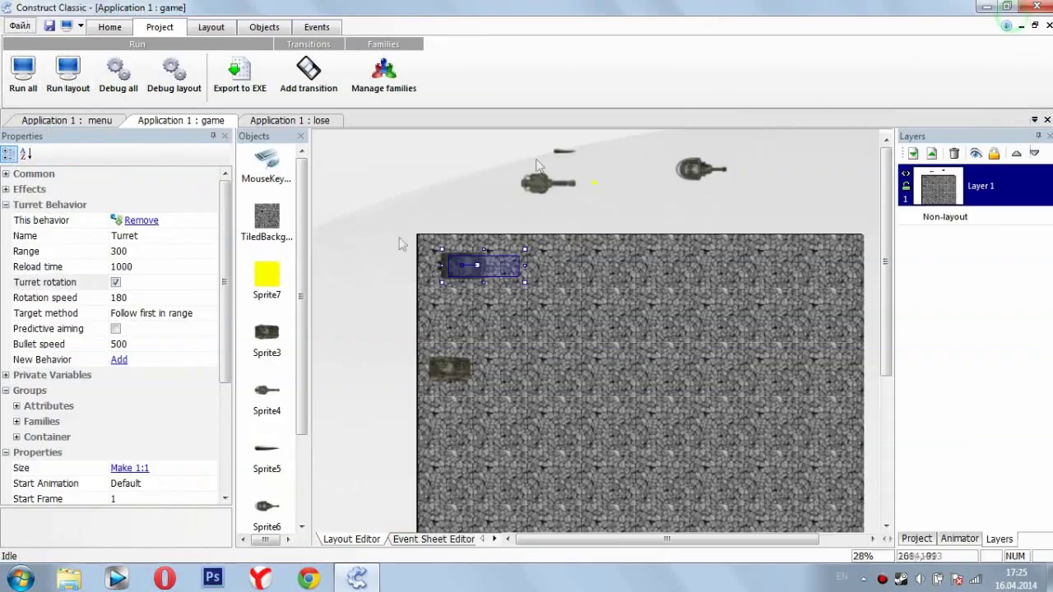
Set the Turret behavior's range to 500 for the grey enemy tank's turret
{"action": "left_click", "coordinate": [444, 271]}
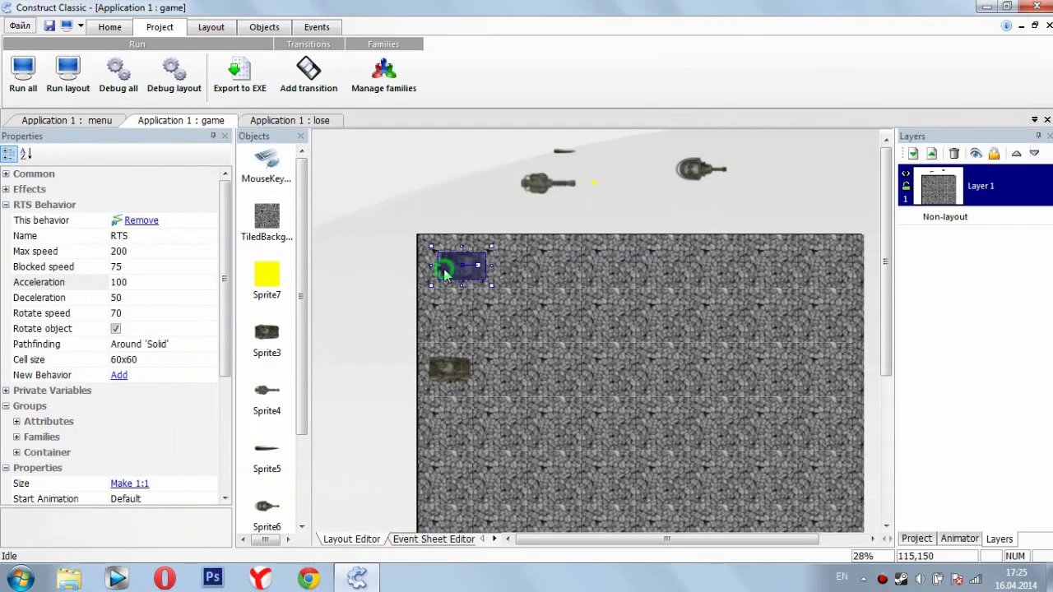
{"action": "left_click", "coordinate": [444, 270]}
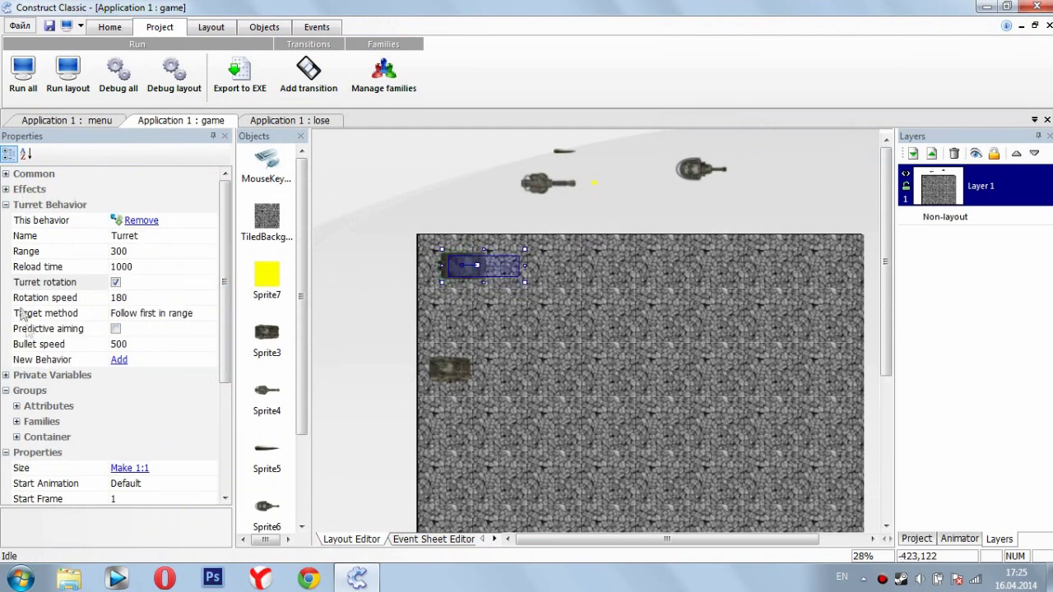
{"action": "left_click", "coordinate": [26, 251]}
{"action": "left_click", "coordinate": [130, 252]}
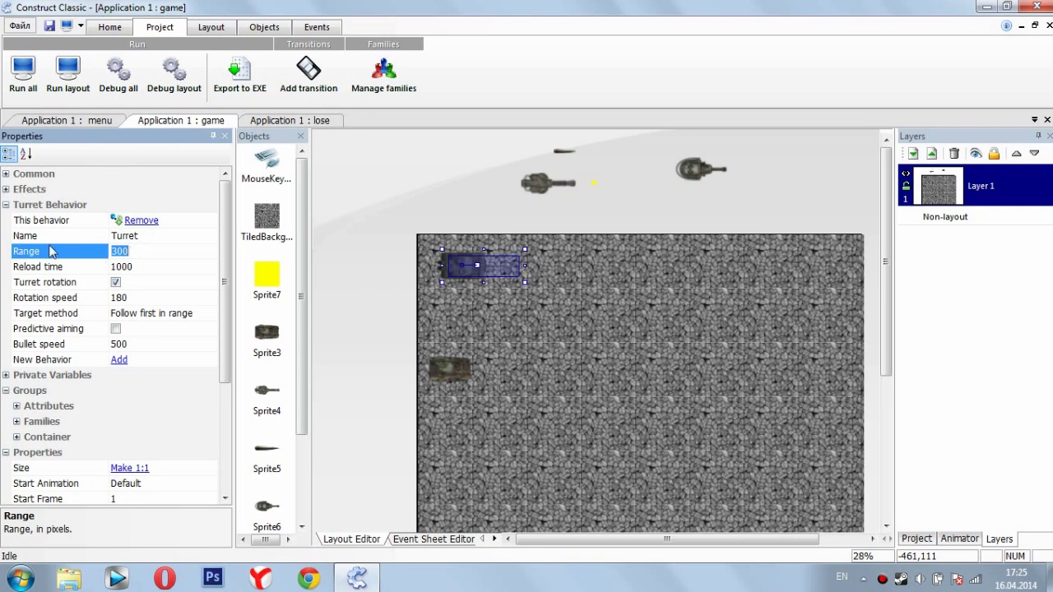
{"action": "type", "text": "500"}
{"action": "key", "text": "Return"}
Run the game layout again and drive around the enemy tank to test its firing and pursuit, then close the preview
{"action": "left_click", "coordinate": [67, 73]}
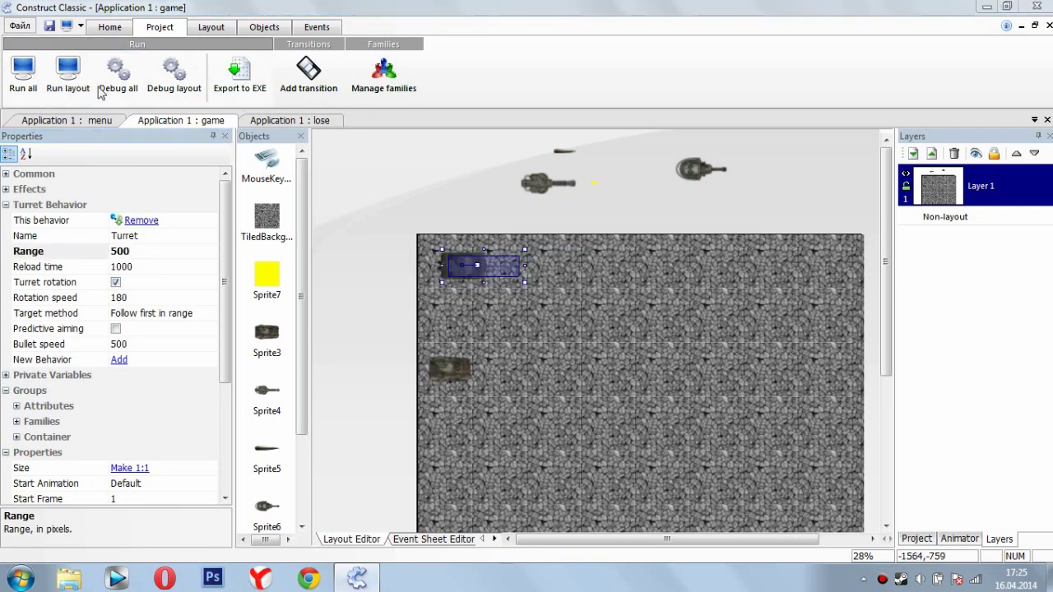
{"action": "key", "text": "Up"}
{"action": "key", "text": "Left"}
{"action": "key", "text": "Right"}
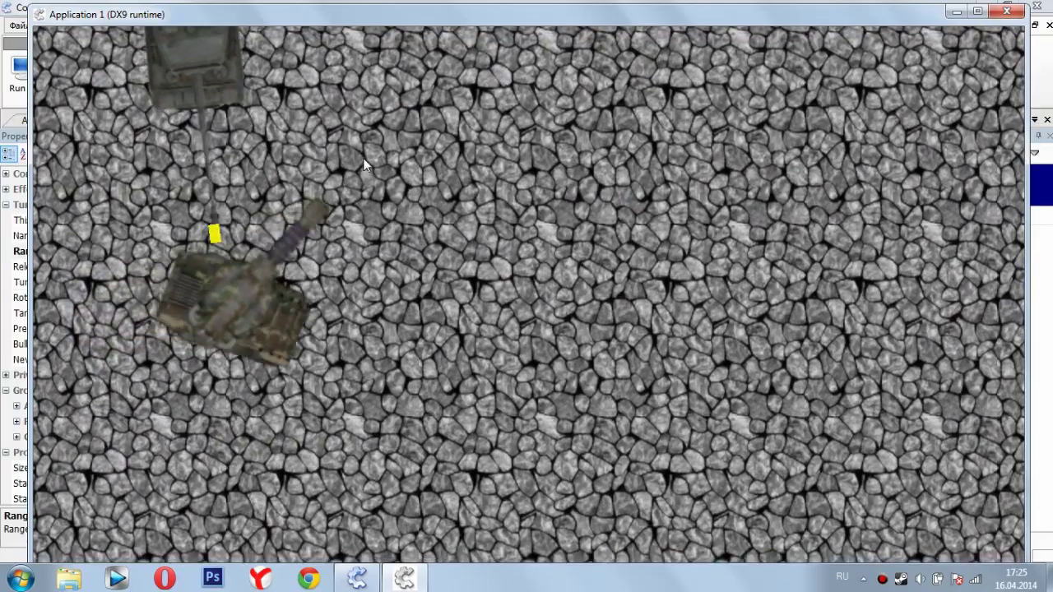
{"action": "key", "text": "Left"}
{"action": "key", "text": "Right"}
{"action": "key", "text": "Left"}
{"action": "key", "text": "Right"}
{"action": "key", "text": "Left"}
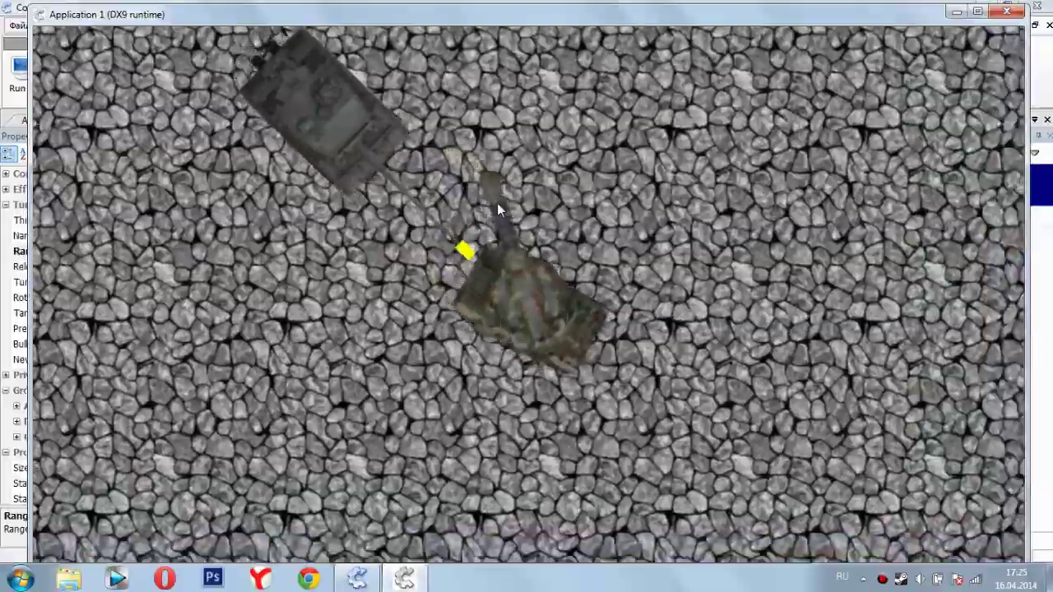
{"action": "key", "text": "Right"}
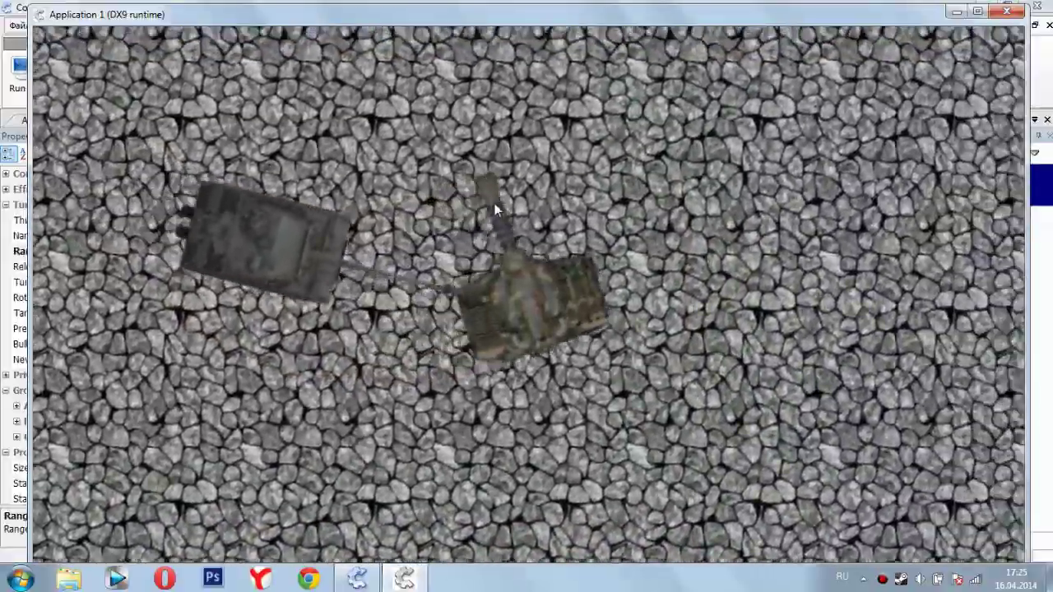
{"action": "key", "text": "Left"}
{"action": "key", "text": "Left"}
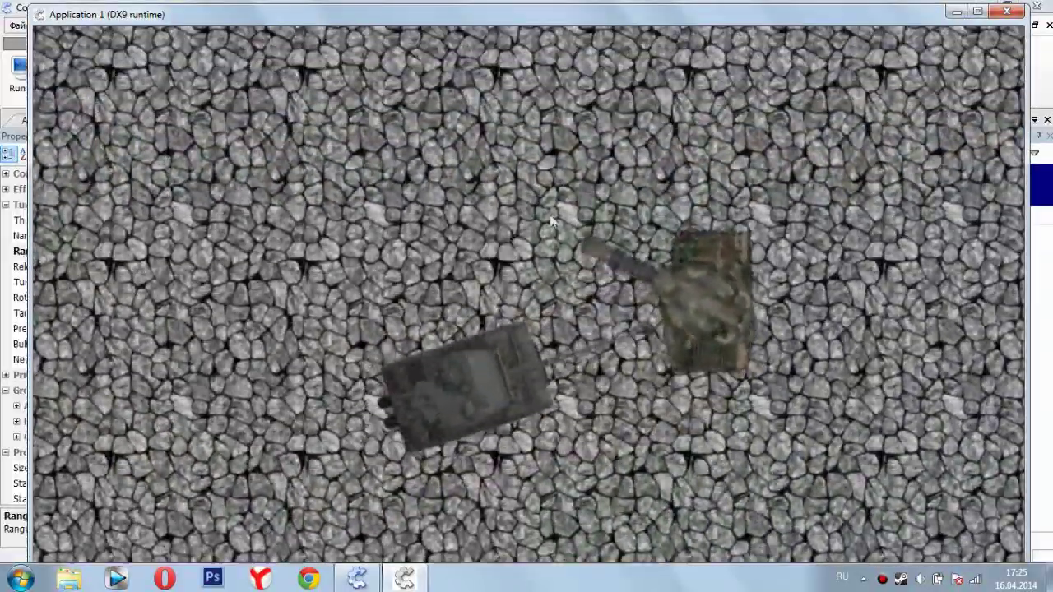
{"action": "key", "text": "Left"}
{"action": "key", "text": "Right"}
{"action": "key", "text": "Left"}
{"action": "key", "text": "Left"}
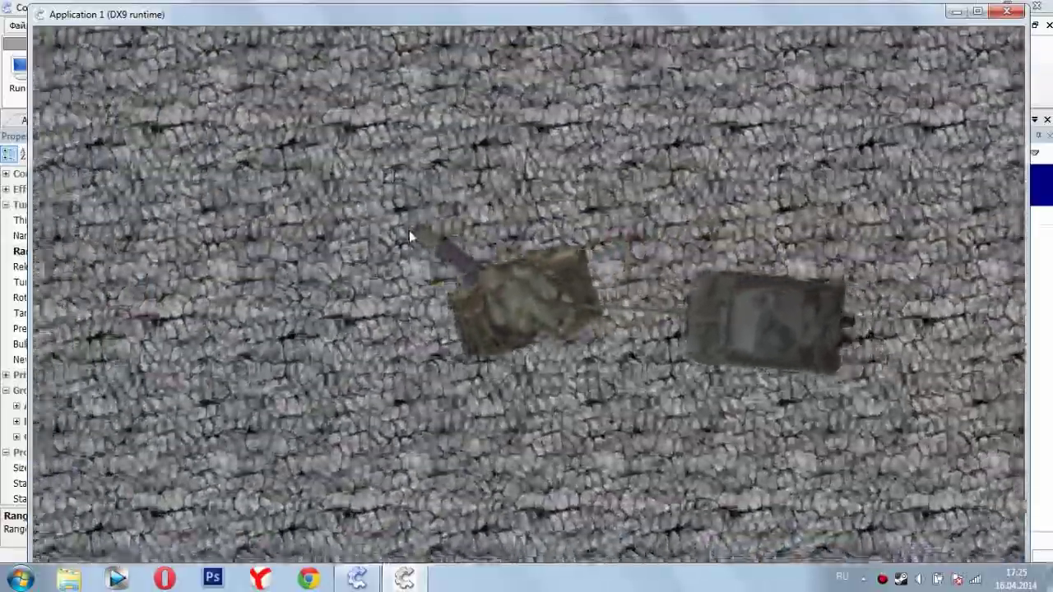
{"action": "key", "text": "Left"}
{"action": "key", "text": "Right"}
{"action": "key", "text": "Left"}
{"action": "left_click", "coordinate": [1012, 14]}
{"action": "left_click", "coordinate": [357, 365]}
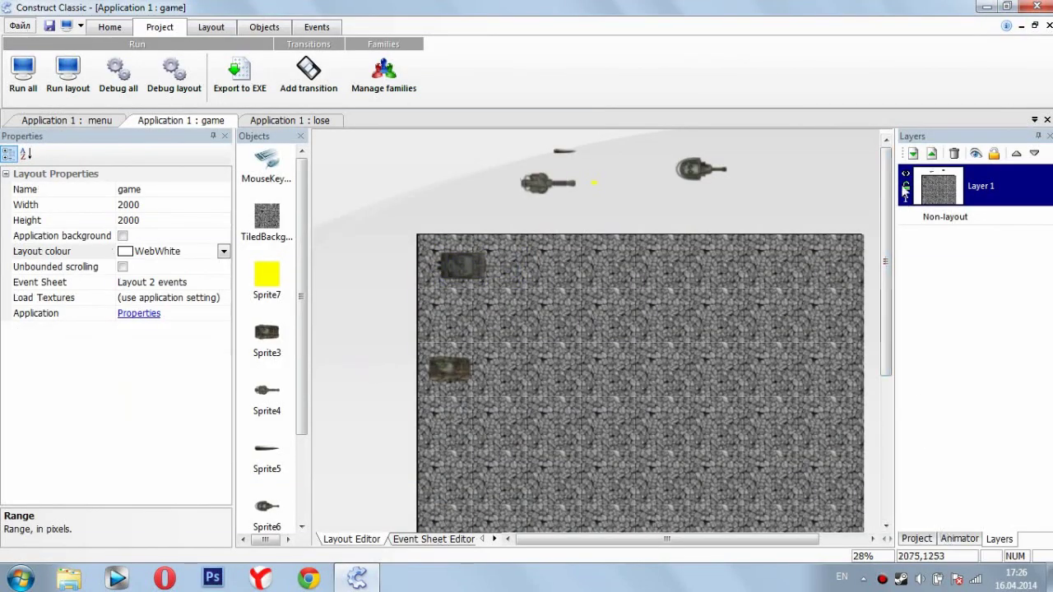
Add a new layer above Layer 1 and name it HUD
{"action": "left_click", "coordinate": [931, 152]}
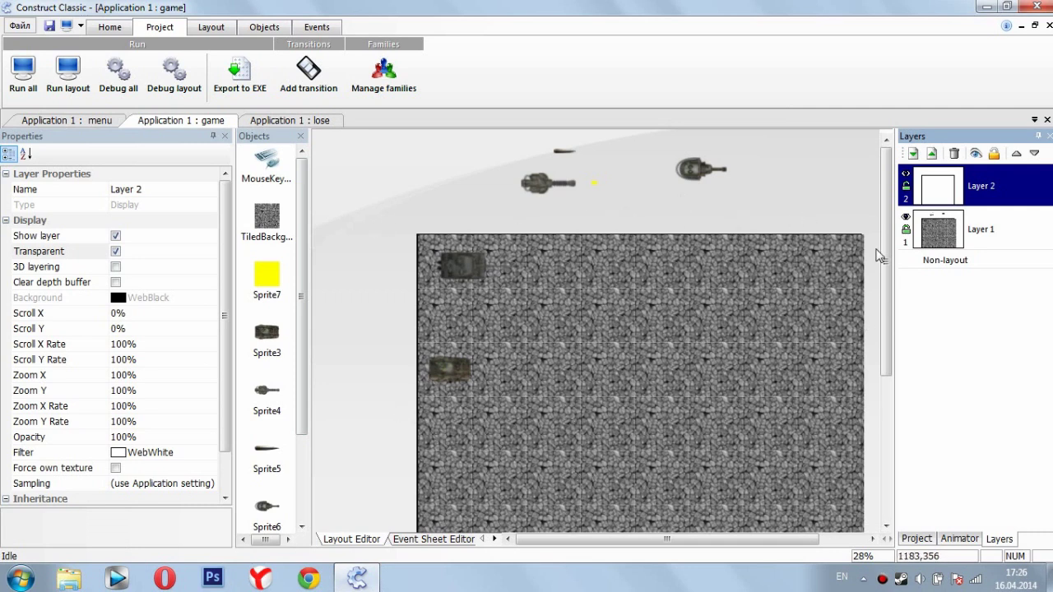
{"action": "left_click", "coordinate": [122, 190]}
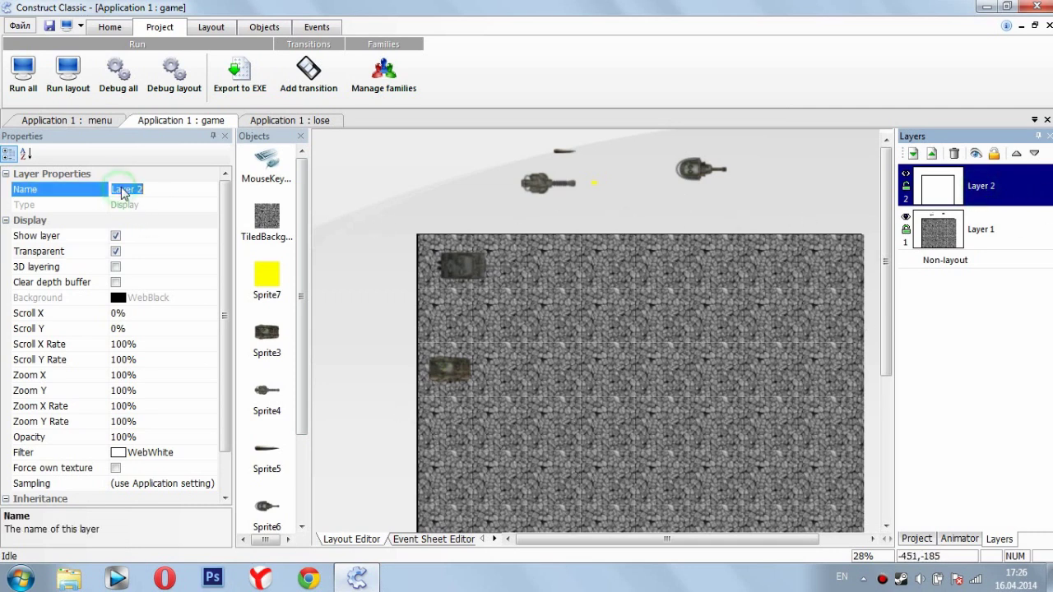
{"action": "type", "text": "HU"}
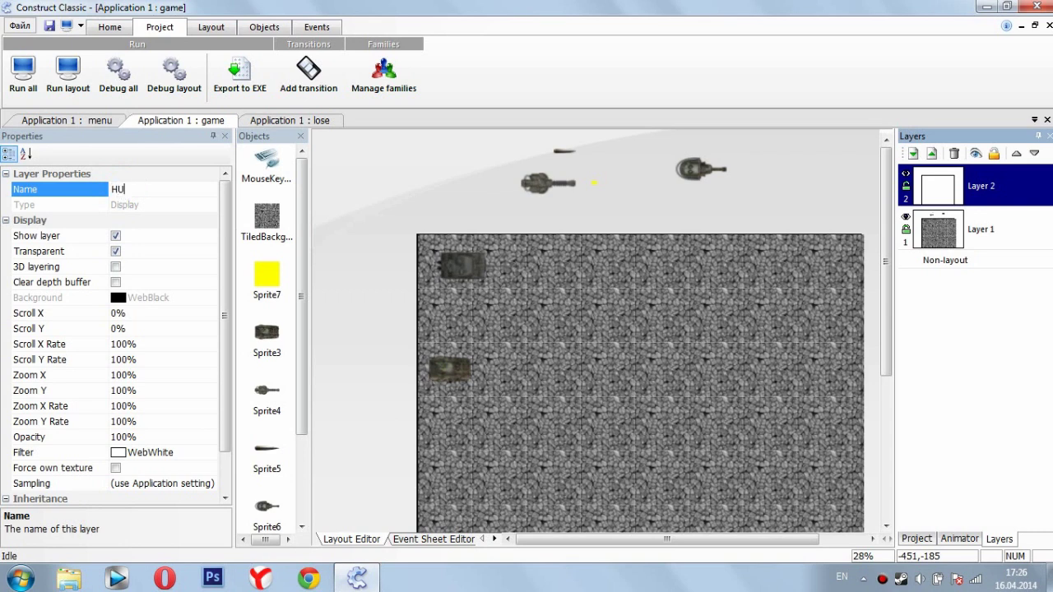
{"action": "type", "text": "D"}
{"action": "key", "text": "Return"}
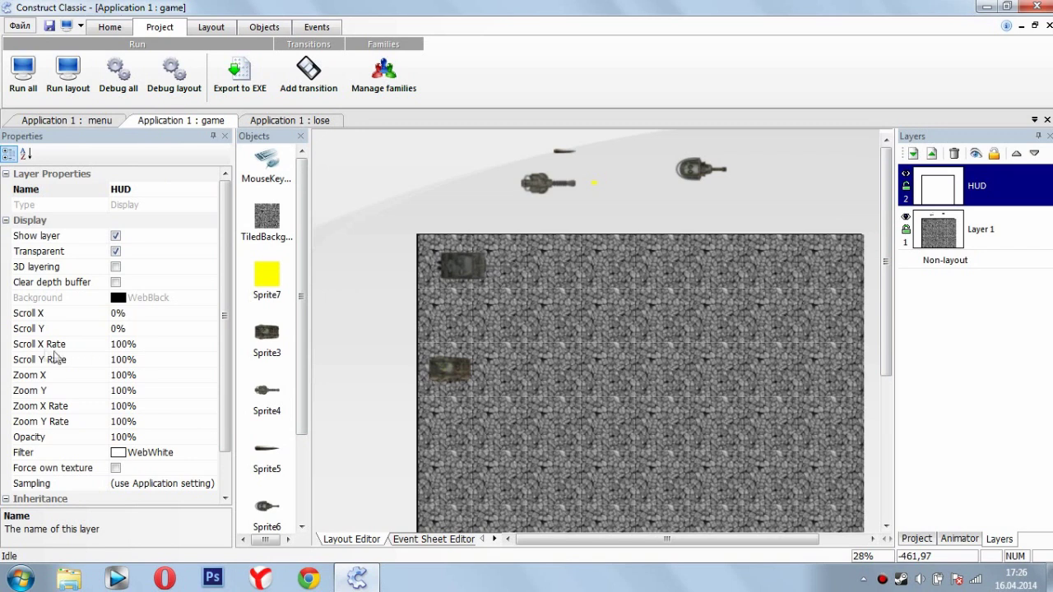
Set both the Scroll X Rate and the Scroll Y Rate of the HUD layer to 0%
{"action": "left_click", "coordinate": [141, 346]}
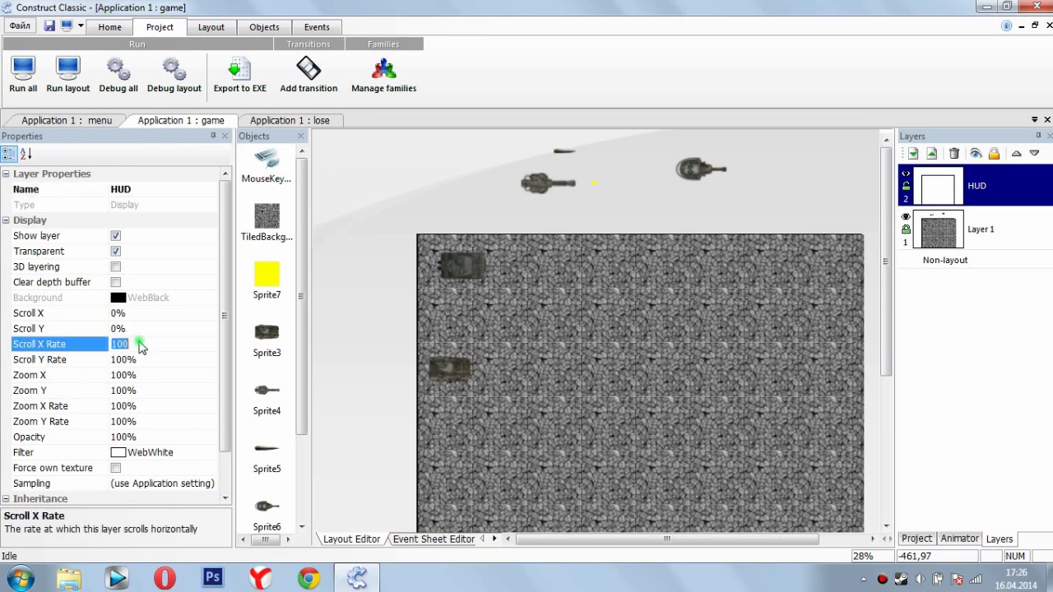
{"action": "key", "text": "Return"}
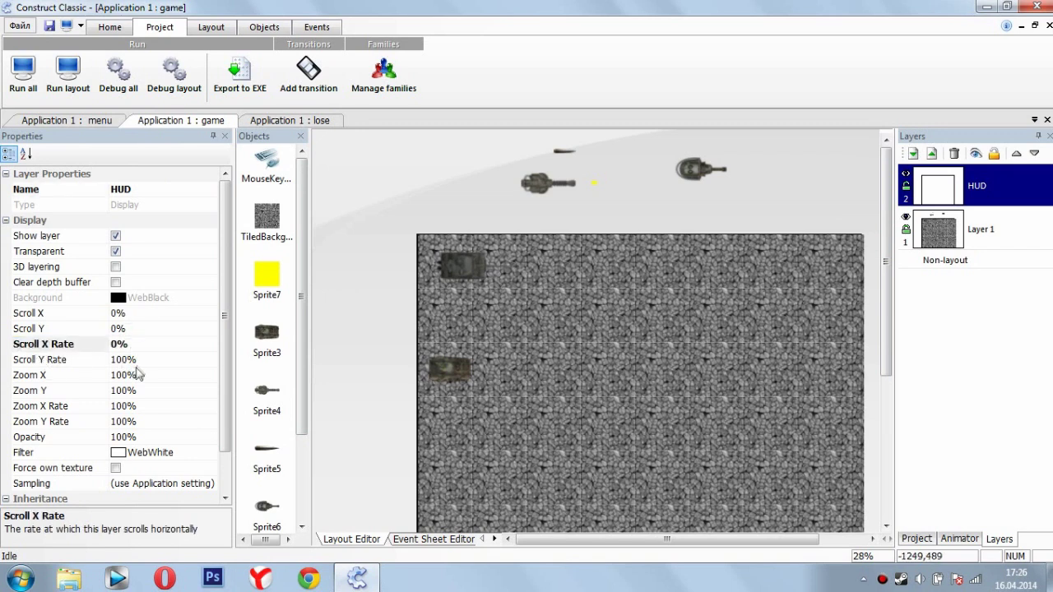
{"action": "left_click", "coordinate": [138, 360]}
{"action": "type", "text": "0"}
{"action": "key", "text": "Return"}
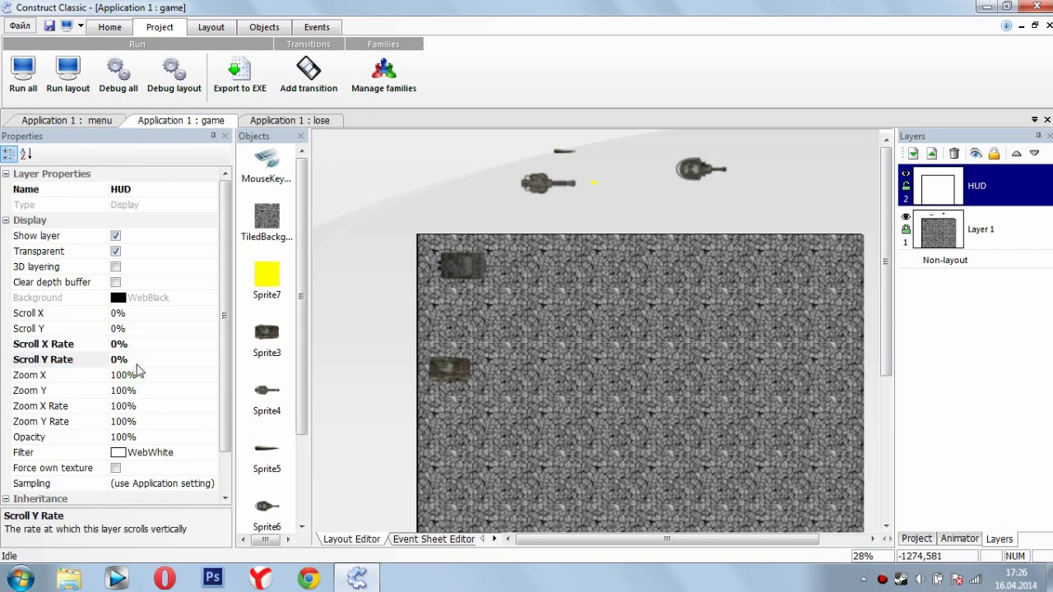
Insert a test sprite on the HUD layer near the enemy tank and flood its image with black
{"action": "left_click", "coordinate": [358, 289]}
{"action": "right_click", "coordinate": [539, 291]}
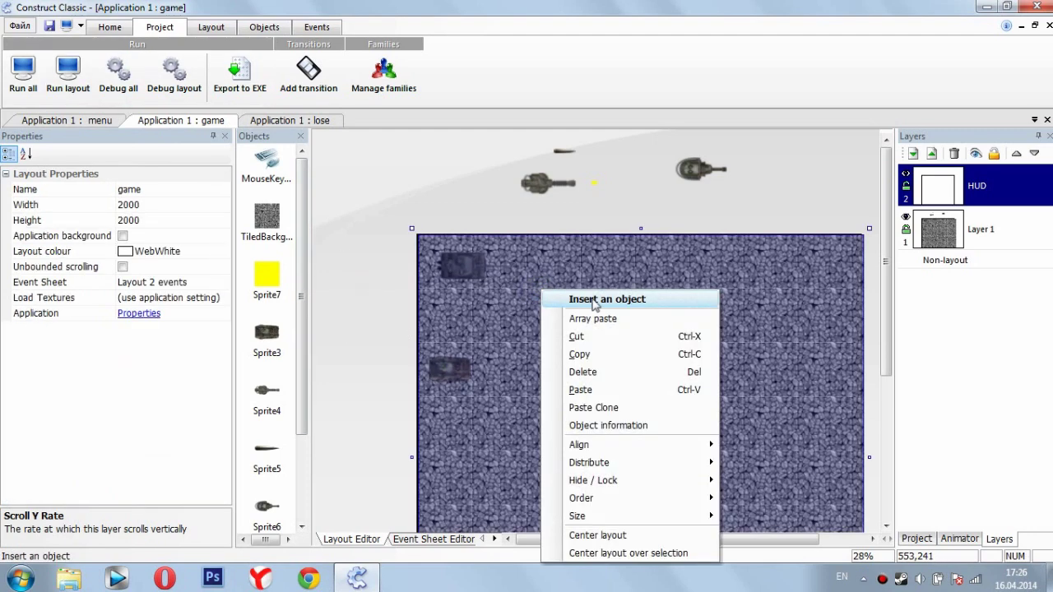
{"action": "left_click", "coordinate": [595, 301]}
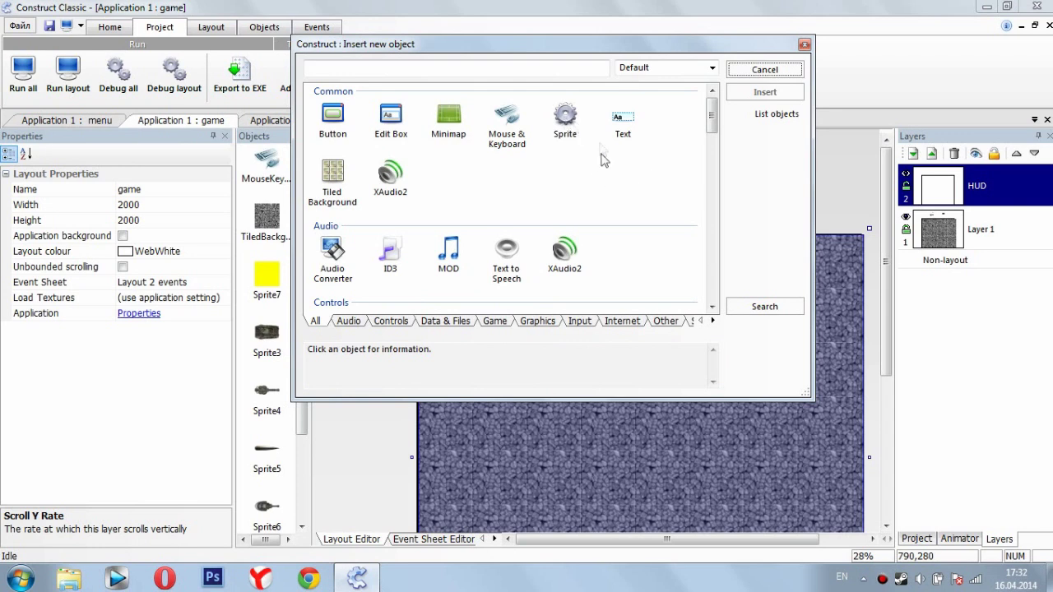
{"action": "double_click", "coordinate": [566, 119]}
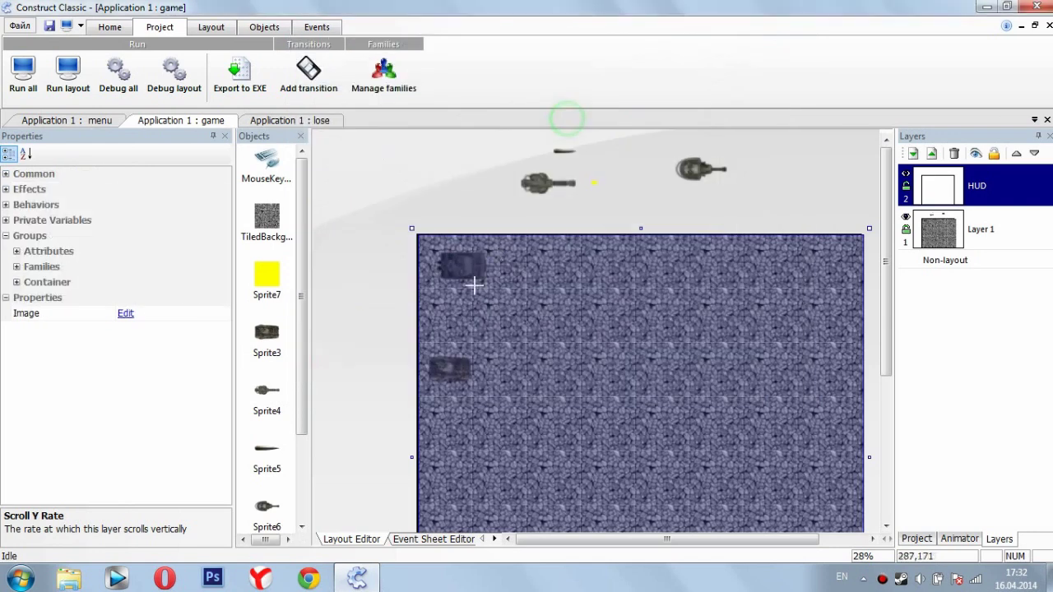
{"action": "left_click", "coordinate": [457, 256]}
{"action": "left_click", "coordinate": [17, 269]}
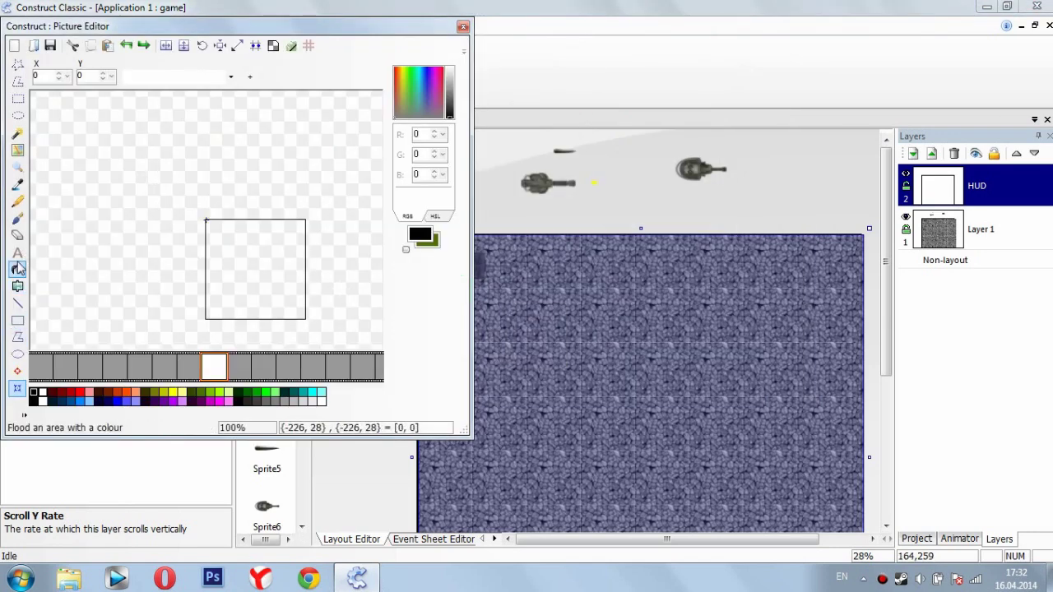
{"action": "left_click", "coordinate": [179, 207]}
{"action": "left_click", "coordinate": [462, 26]}
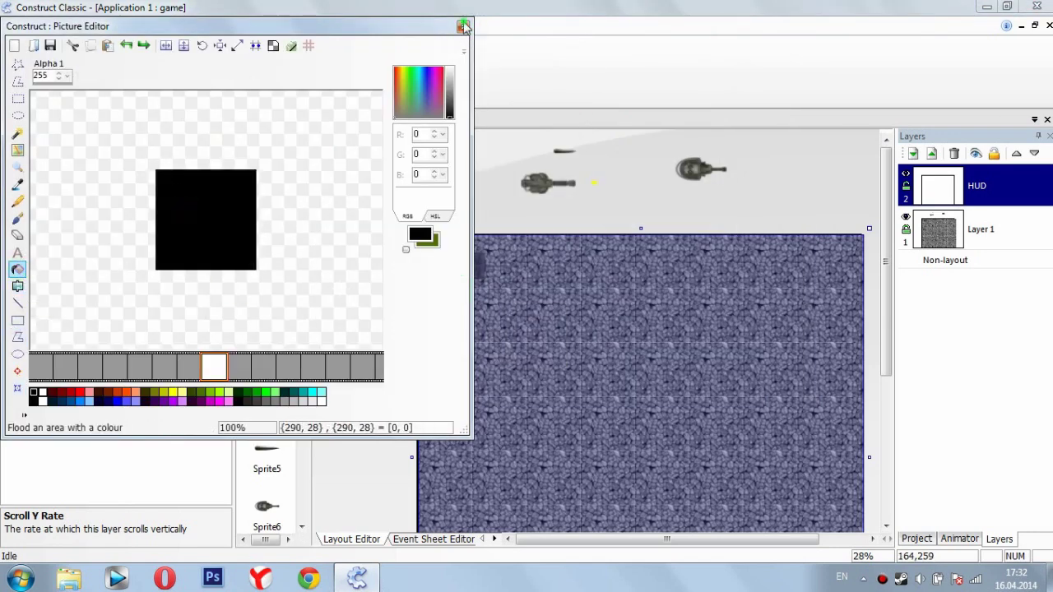
{"action": "left_click", "coordinate": [174, 261]}
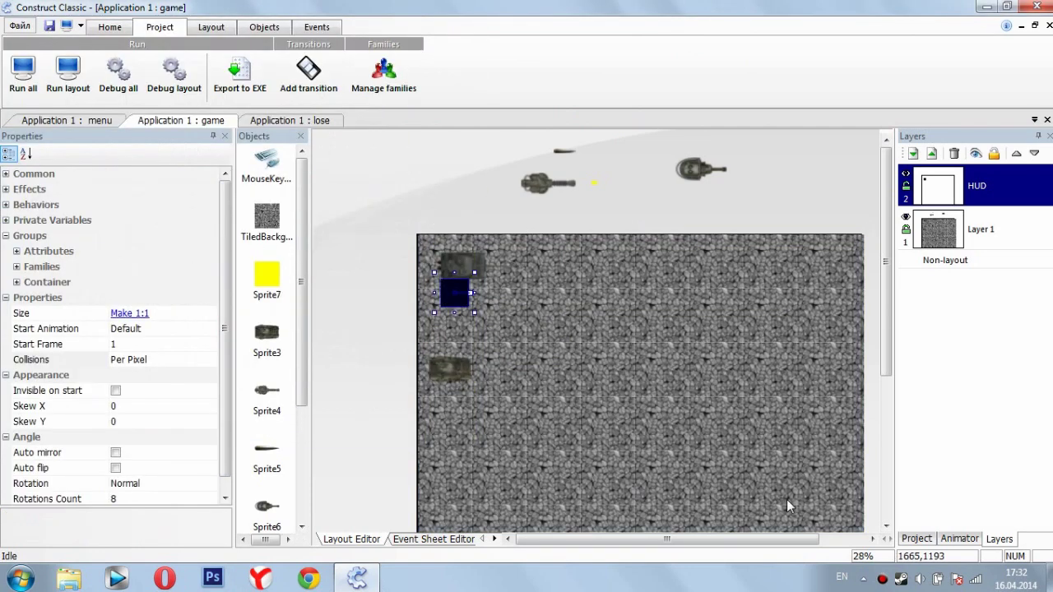
Position the black test sprite just inside the layout's top-left corner, hiding Layer 1 while placing it
{"action": "left_click_drag", "start_coordinate": [432, 301], "coordinate": [413, 261]}
{"action": "left_click", "coordinate": [906, 217]}
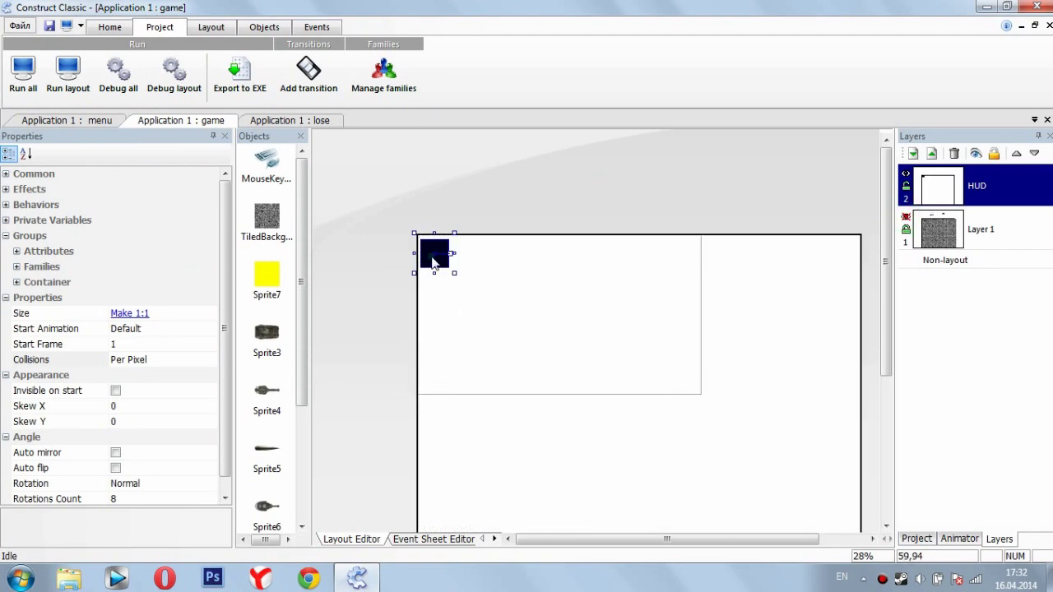
{"action": "left_click_drag", "start_coordinate": [433, 261], "coordinate": [444, 262]}
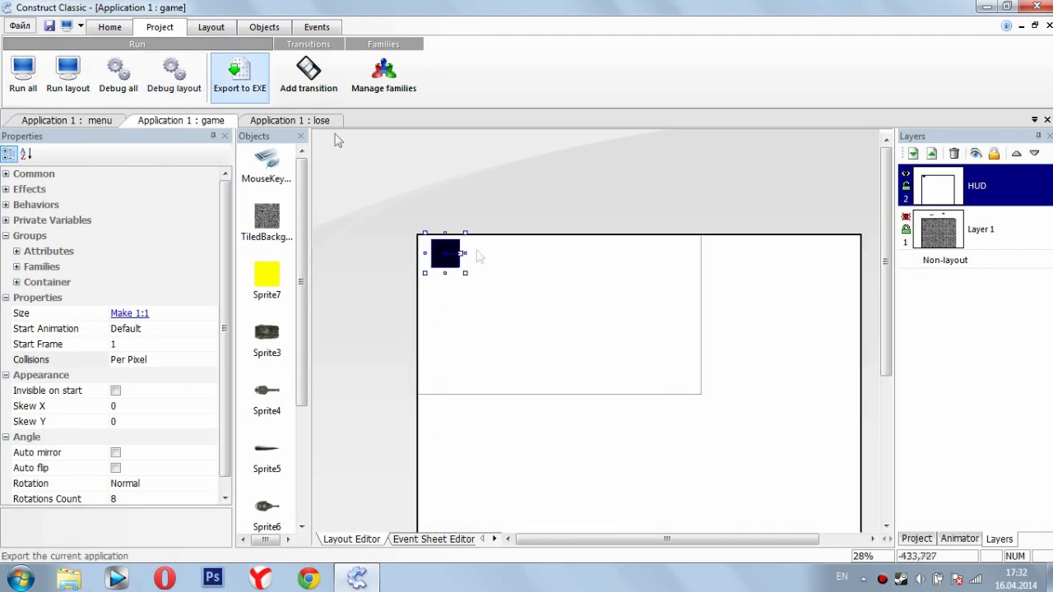
{"action": "left_click", "coordinate": [905, 218]}
Run the game layout and drive the camouflaged tank around to test whether the black sprite stays fixed on screen, then close the preview
{"action": "left_click", "coordinate": [67, 74]}
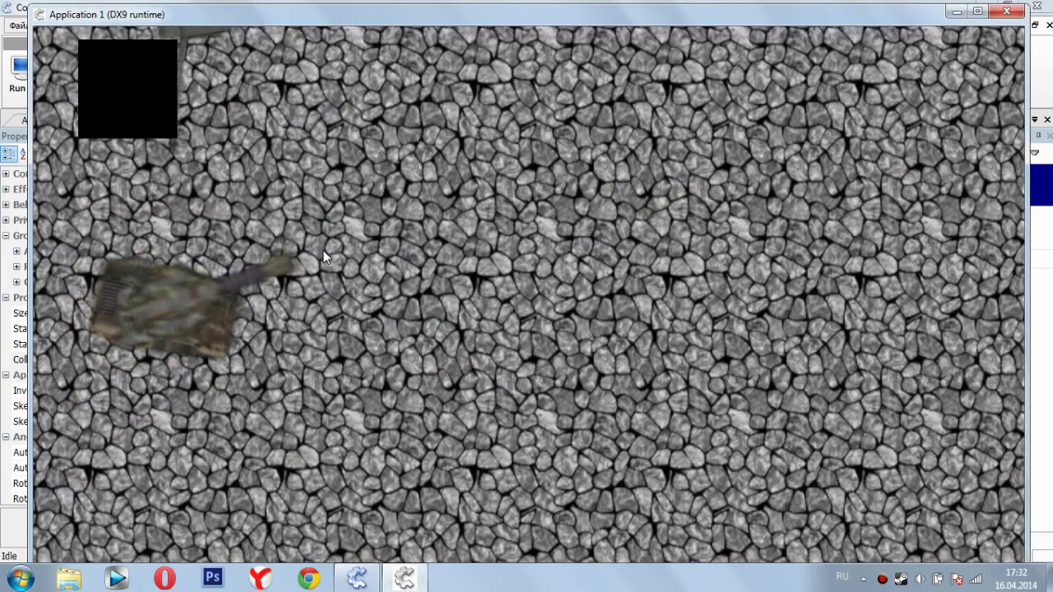
{"action": "key", "text": "Up"}
{"action": "key", "text": "Right"}
{"action": "key", "text": "Left"}
{"action": "key", "text": "Right"}
{"action": "key", "text": "Left"}
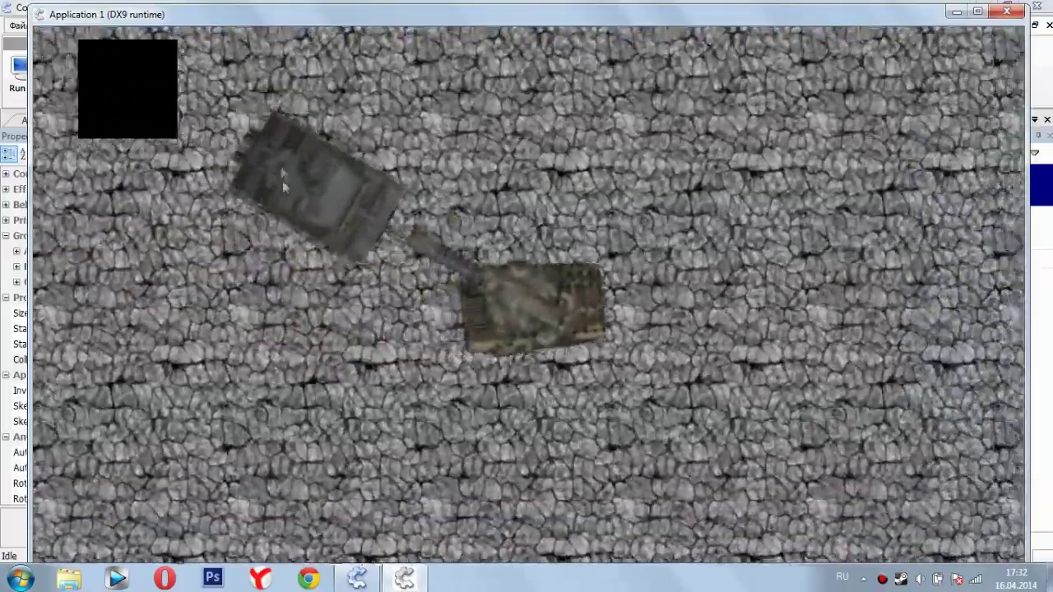
{"action": "left_click", "coordinate": [284, 198]}
{"action": "key", "text": "Up"}
{"action": "key", "text": "Up"}
{"action": "key", "text": "Left"}
{"action": "key", "text": "Right"}
{"action": "key", "text": "Left"}
{"action": "key", "text": "Up"}
{"action": "key", "text": "Left"}
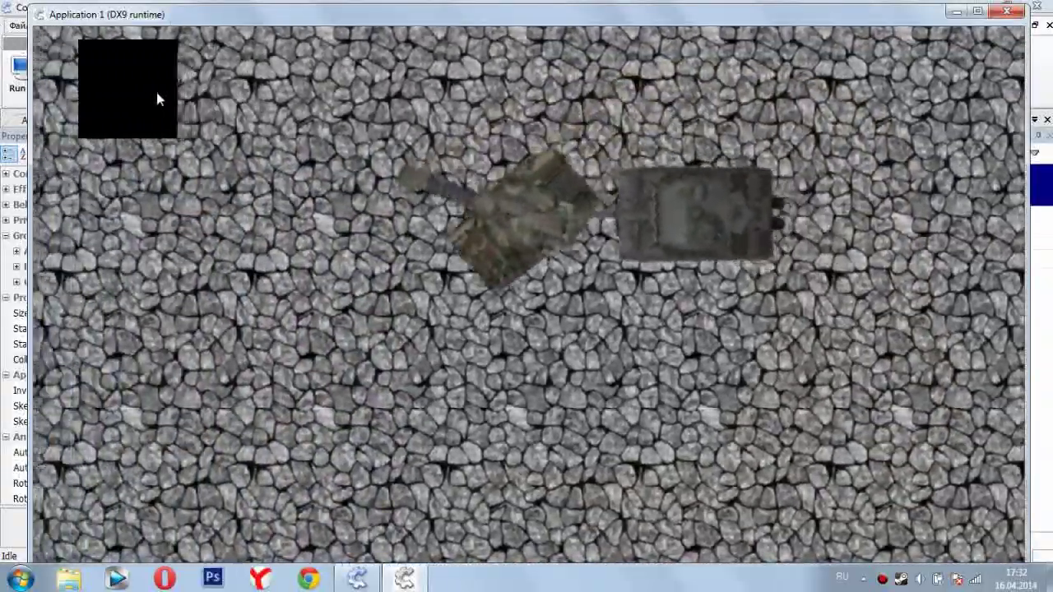
{"action": "key", "text": "Up"}
{"action": "key", "text": "Right"}
{"action": "key", "text": "Left"}
{"action": "key", "text": "Up"}
{"action": "key", "text": "Left"}
{"action": "key", "text": "Right"}
{"action": "key", "text": "Left"}
{"action": "key", "text": "Up"}
{"action": "key", "text": "Left"}
{"action": "key", "text": "Right"}
{"action": "key", "text": "Left"}
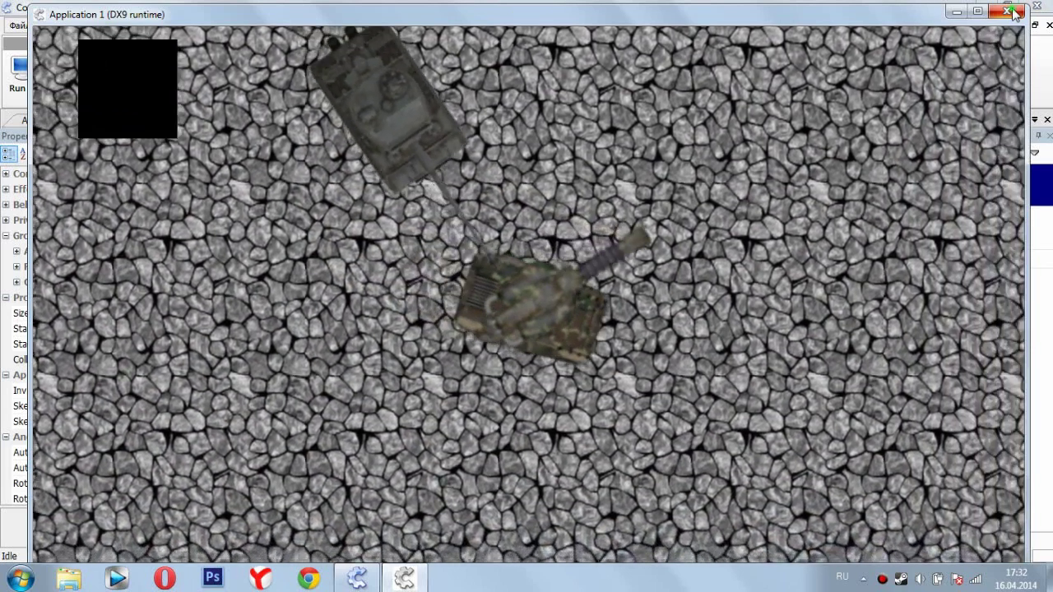
{"action": "left_click", "coordinate": [1006, 10]}
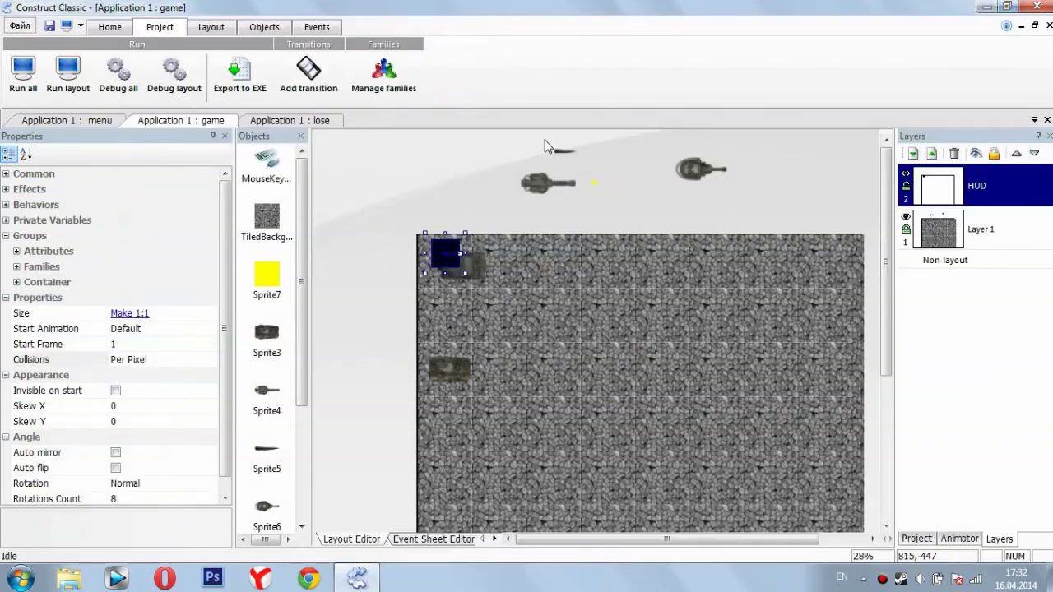
Delete the black test sprite from the HUD layer
{"action": "left_click_drag", "start_coordinate": [444, 264], "coordinate": [436, 211]}
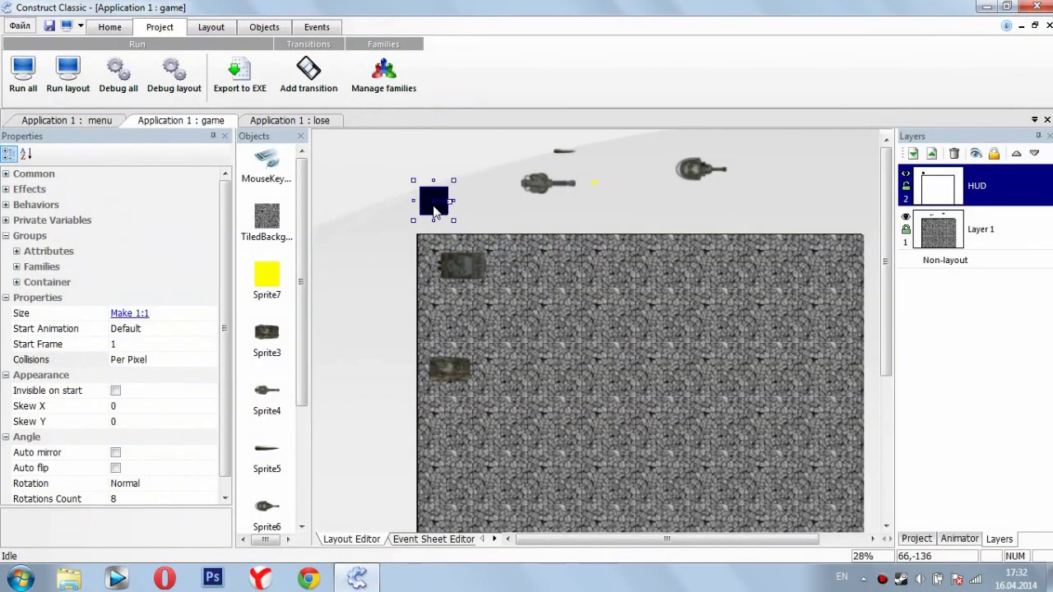
{"action": "key", "text": "Delete"}
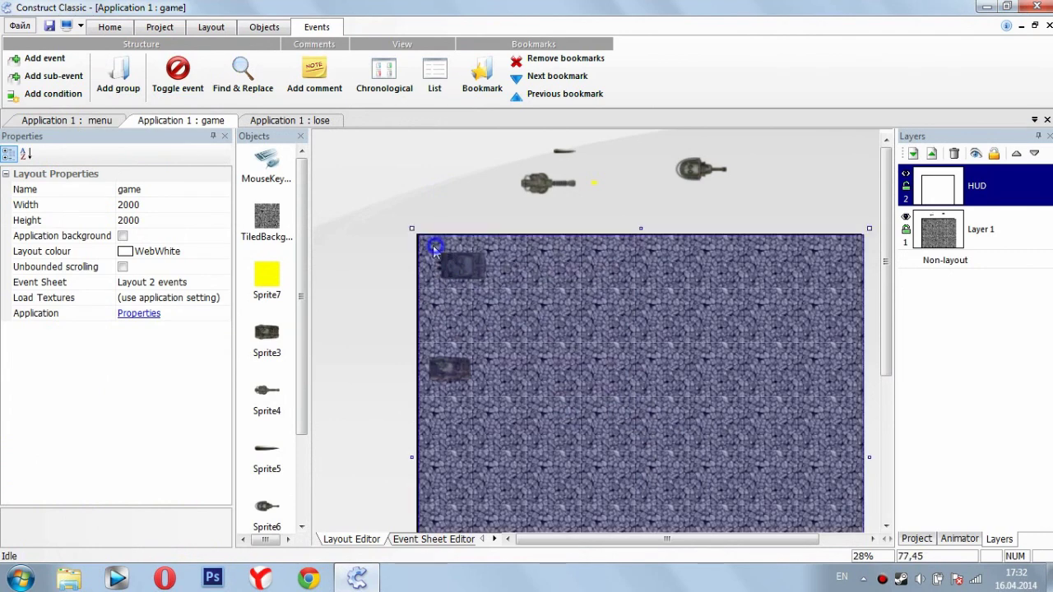
Insert a Text object on the HUD layer near the layout's top-left corner
{"action": "right_click", "coordinate": [435, 245]}
{"action": "left_click", "coordinate": [461, 256]}
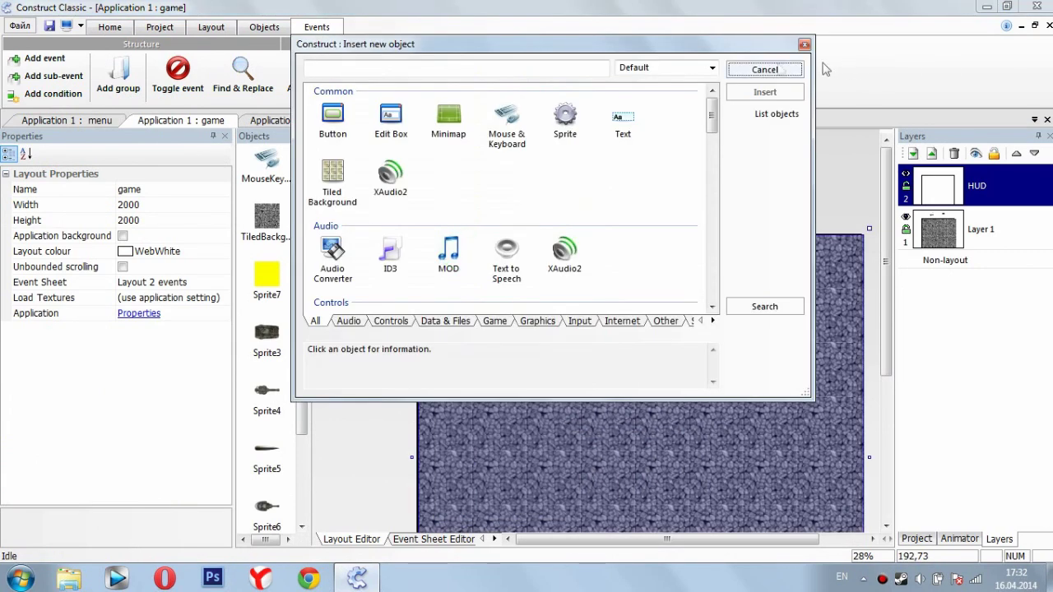
{"action": "scroll", "coordinate": [705, 107], "scroll_direction": "down", "scroll_amount": 3}
{"action": "scroll", "coordinate": [705, 103], "scroll_direction": "up", "scroll_amount": 3}
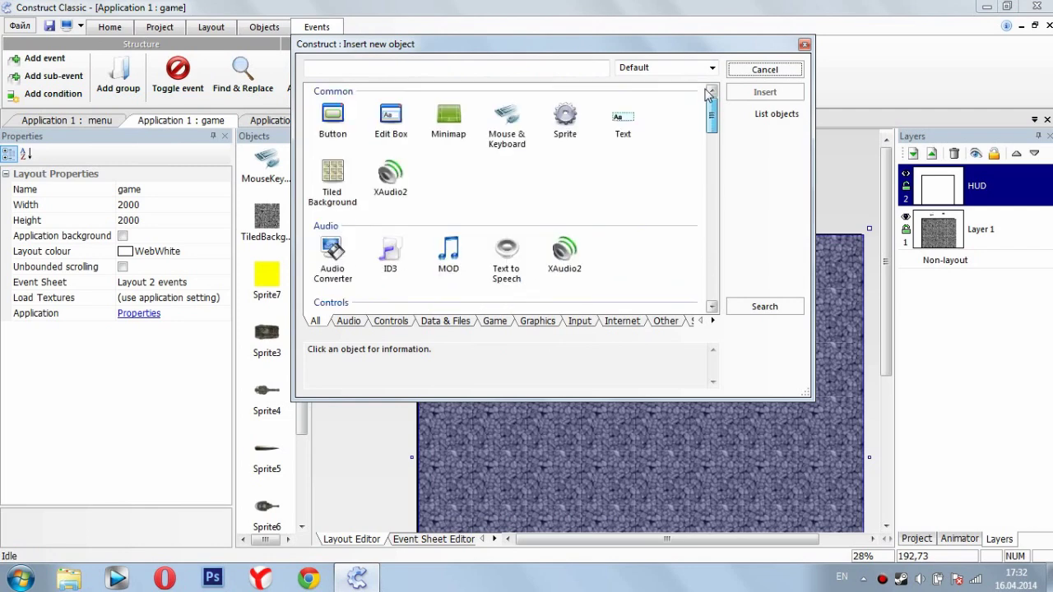
{"action": "double_click", "coordinate": [622, 119]}
{"action": "left_click", "coordinate": [448, 255]}
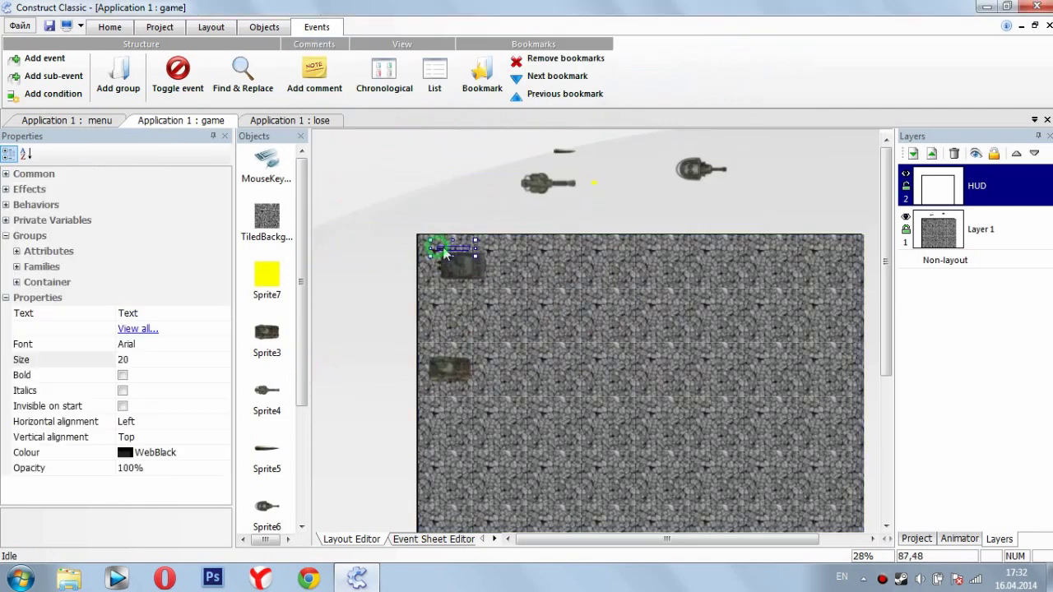
{"action": "mouse_move", "coordinate": [476, 256]}
{"action": "left_mouse_down"}
{"action": "mouse_move", "coordinate": [514, 273]}
{"action": "mouse_move", "coordinate": [482, 256]}
{"action": "left_mouse_up"}
Move the enemy tank down the layout, clear of the new Text object
{"action": "left_click", "coordinate": [449, 272]}
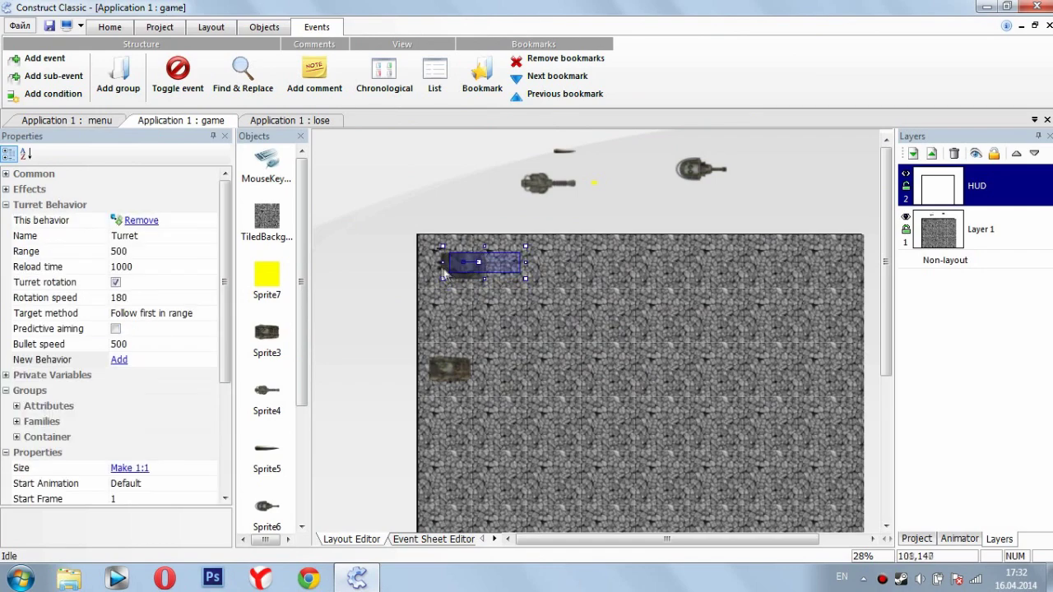
{"action": "left_click", "coordinate": [444, 273]}
{"action": "left_click_drag", "start_coordinate": [444, 272], "coordinate": [434, 440]}
Set the Text object's font size to 40 and enlarge its box in width and height
{"action": "scroll", "coordinate": [454, 260], "scroll_direction": "up", "scroll_amount": 6, "text": "ctrl"}
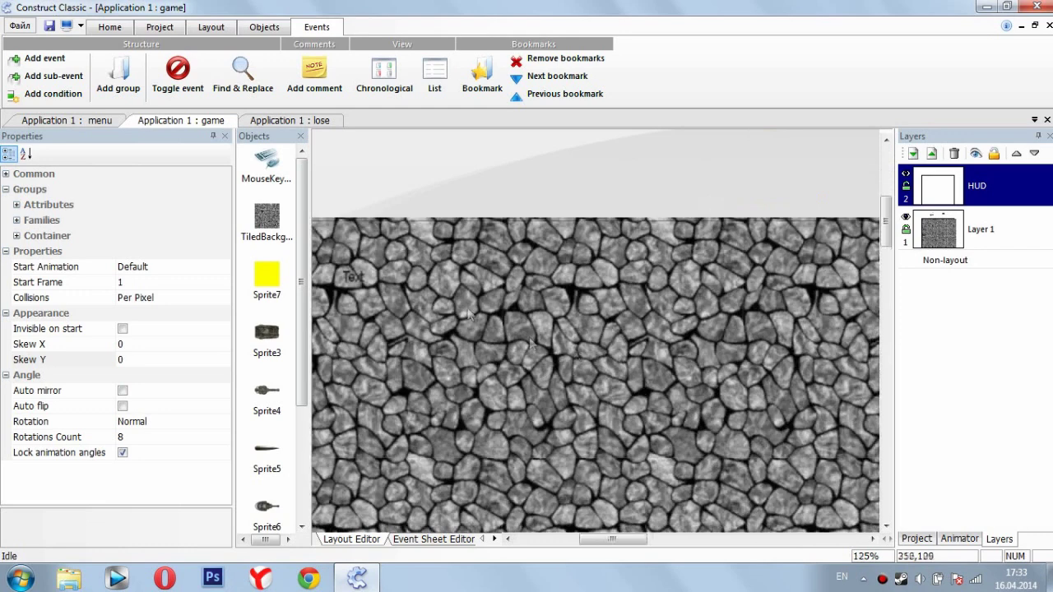
{"action": "left_click", "coordinate": [349, 280]}
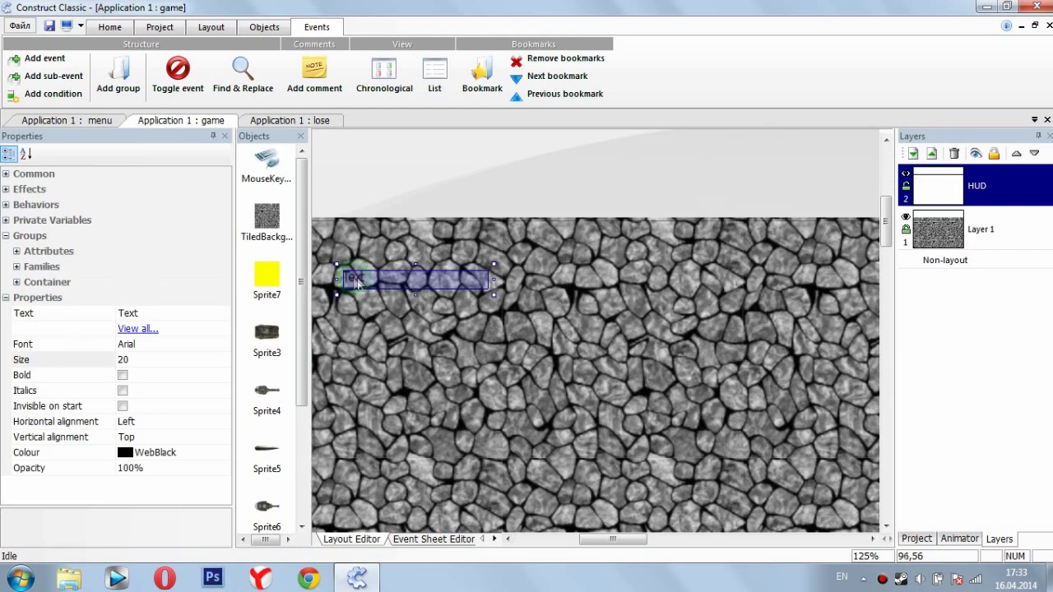
{"action": "left_click", "coordinate": [136, 360]}
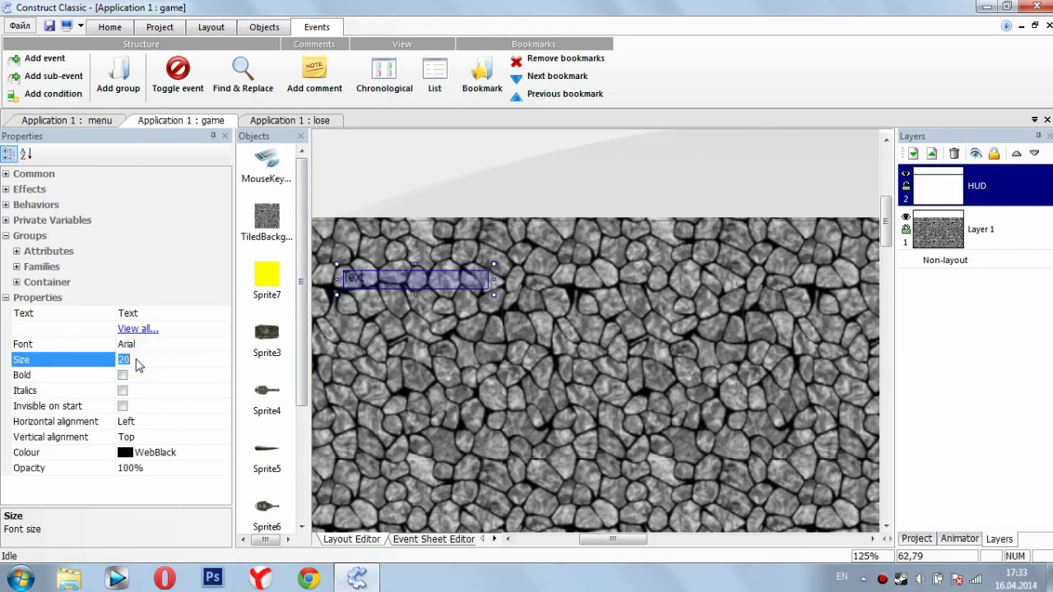
{"action": "key", "text": "Return"}
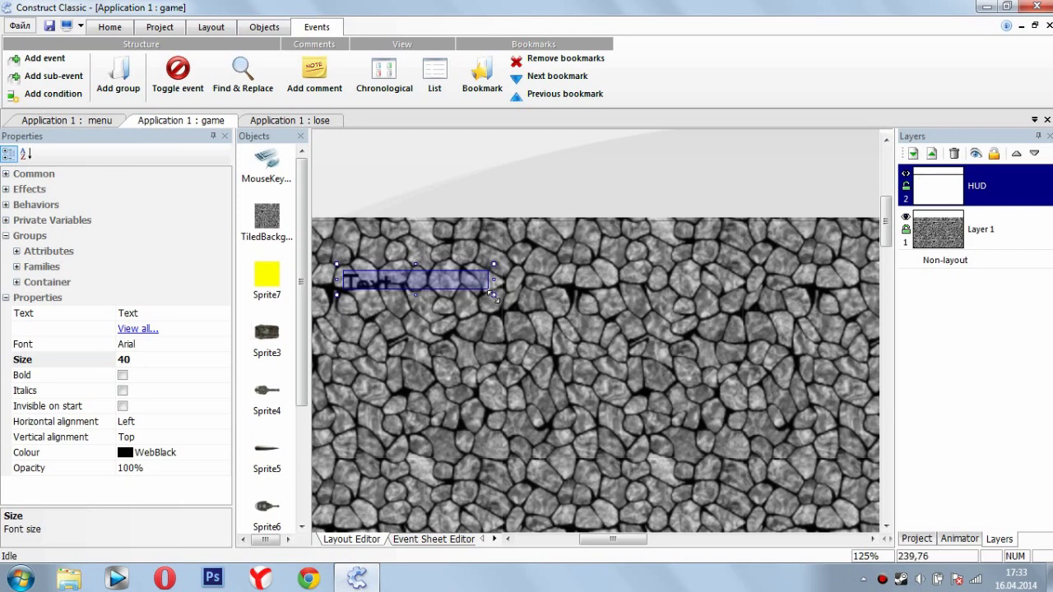
{"action": "left_click_drag", "start_coordinate": [493, 293], "coordinate": [608, 347]}
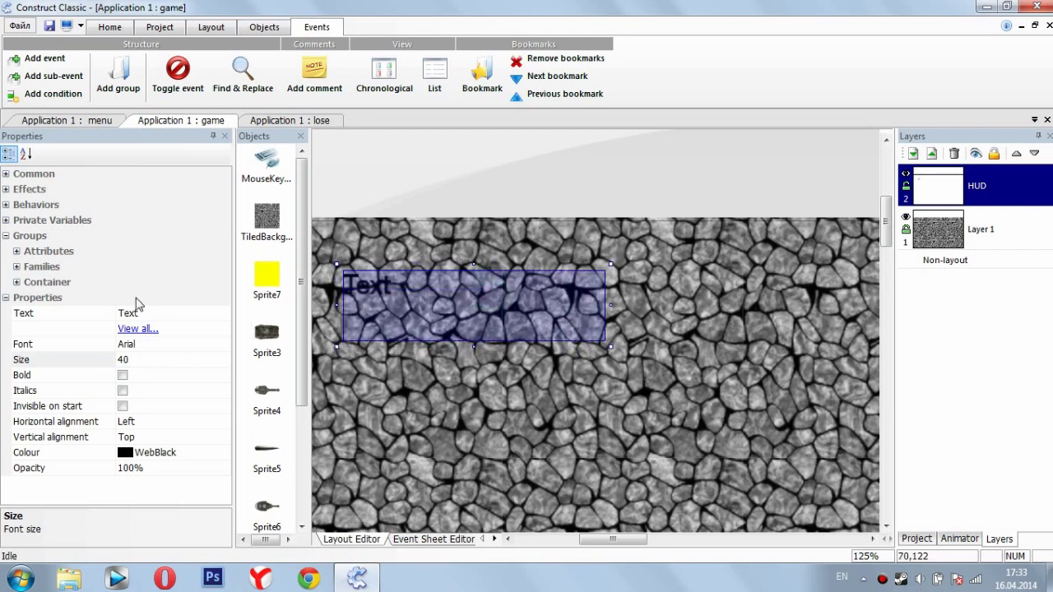
Change the Text object's content to "Hp" and its colour to WebRed
{"action": "left_click", "coordinate": [157, 316]}
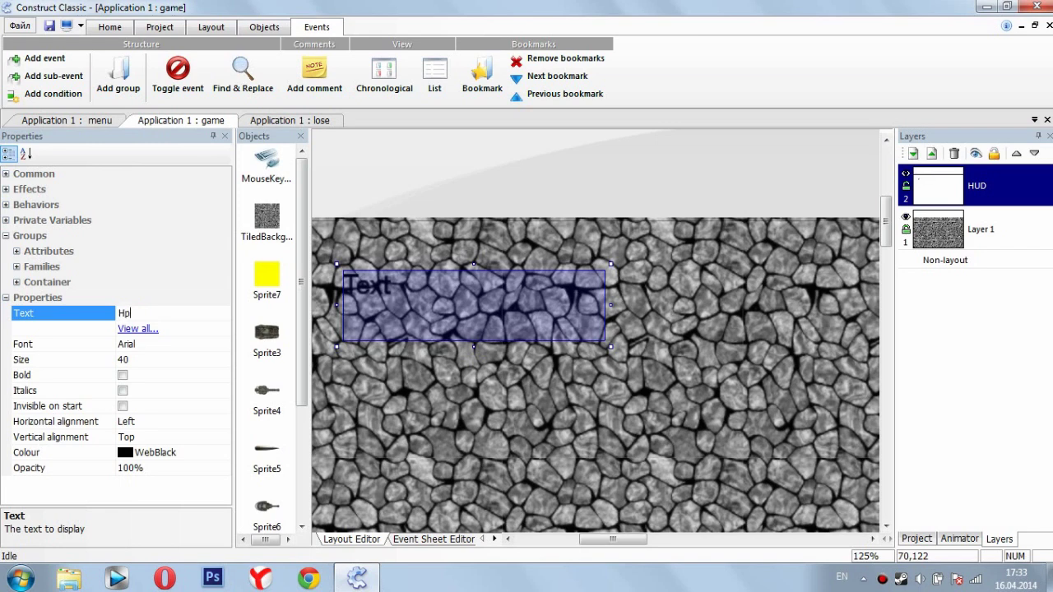
{"action": "key", "text": "Return"}
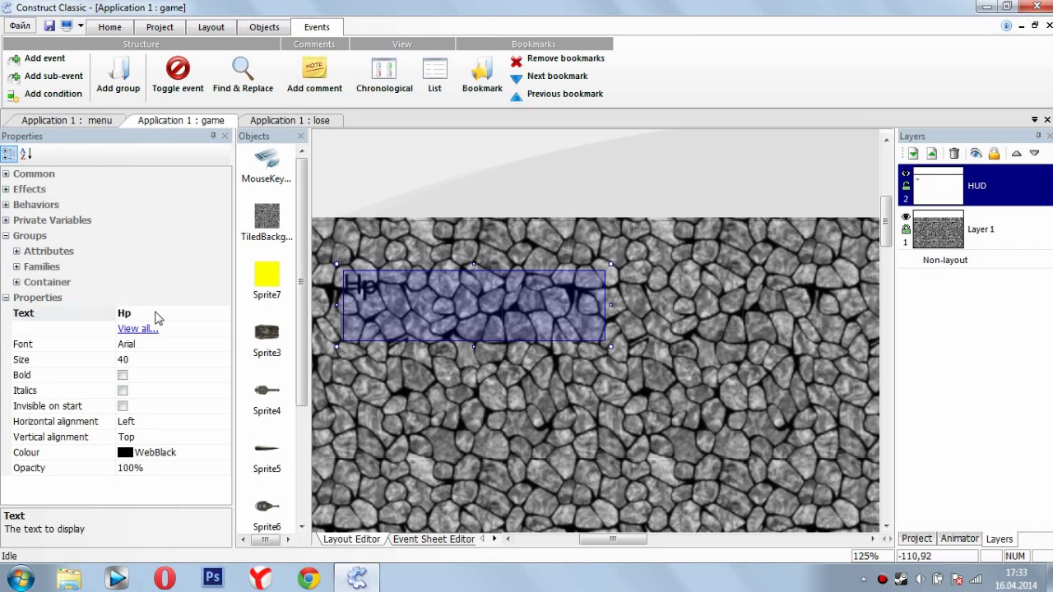
{"action": "left_click", "coordinate": [140, 451]}
{"action": "left_click", "coordinate": [223, 453]}
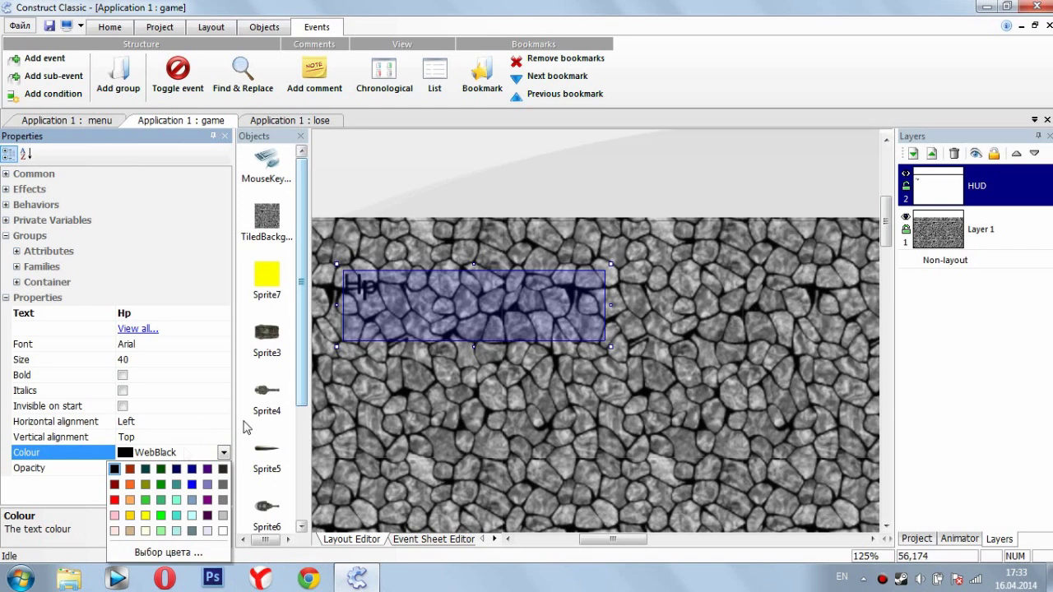
{"action": "left_click", "coordinate": [114, 500]}
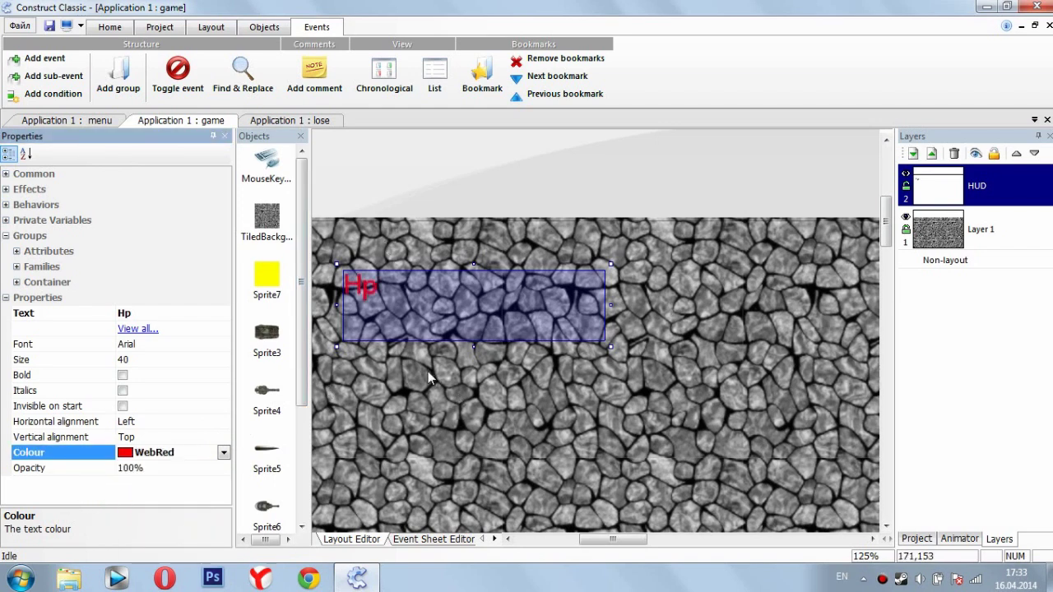
{"action": "left_click", "coordinate": [429, 539]}
{"action": "scroll", "coordinate": [576, 370], "scroll_direction": "down", "scroll_amount": 10}
{"action": "scroll", "coordinate": [529, 396], "scroll_direction": "up", "scroll_amount": 3}
{"action": "scroll", "coordinate": [529, 396], "scroll_direction": "up", "scroll_amount": 5}
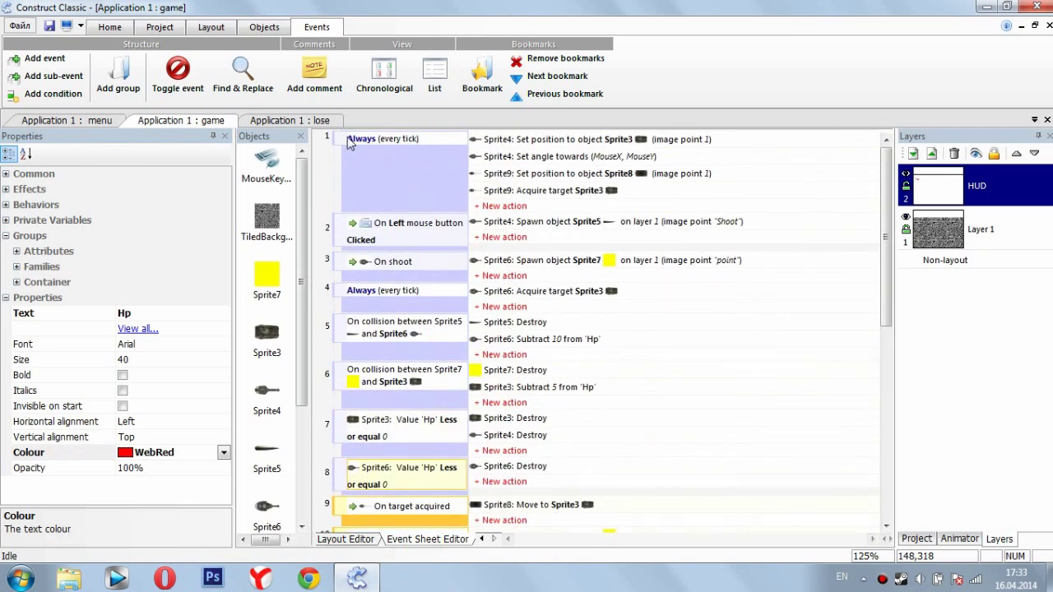
{"action": "left_click", "coordinate": [503, 206]}
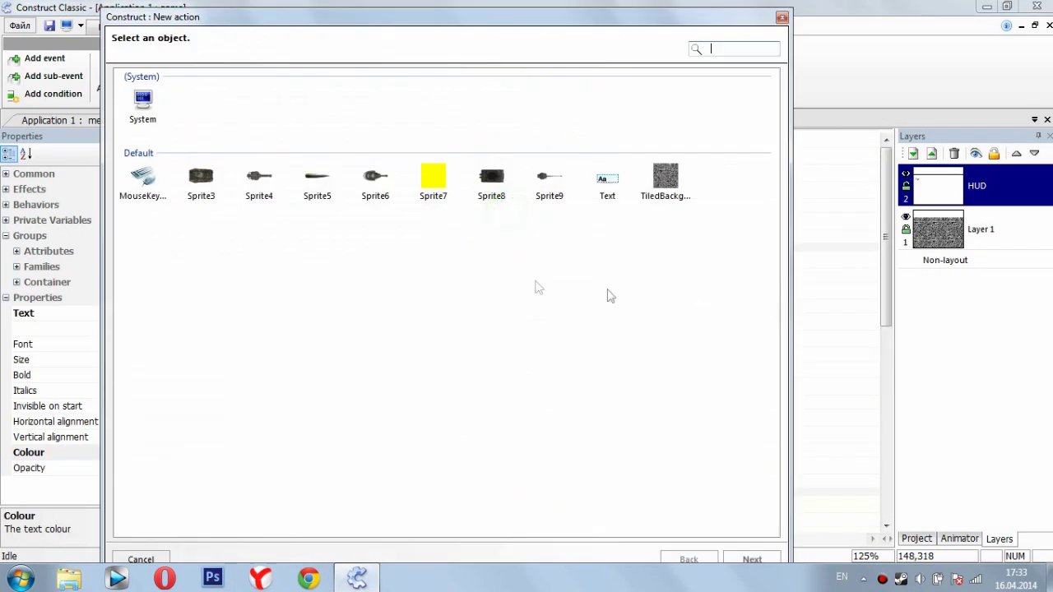
{"action": "double_click", "coordinate": [606, 178]}
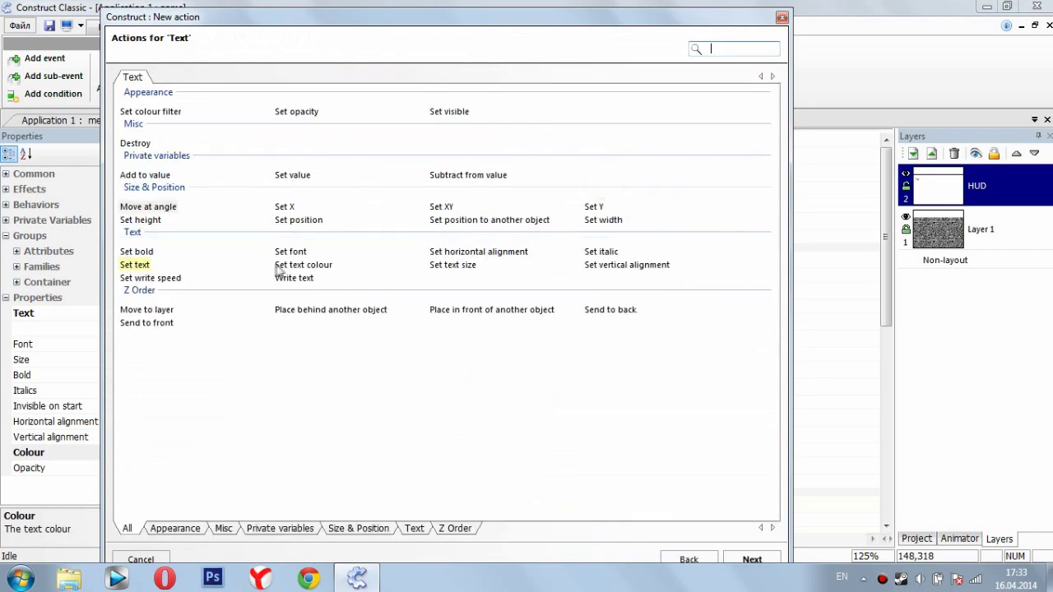
{"action": "double_click", "coordinate": [131, 267]}
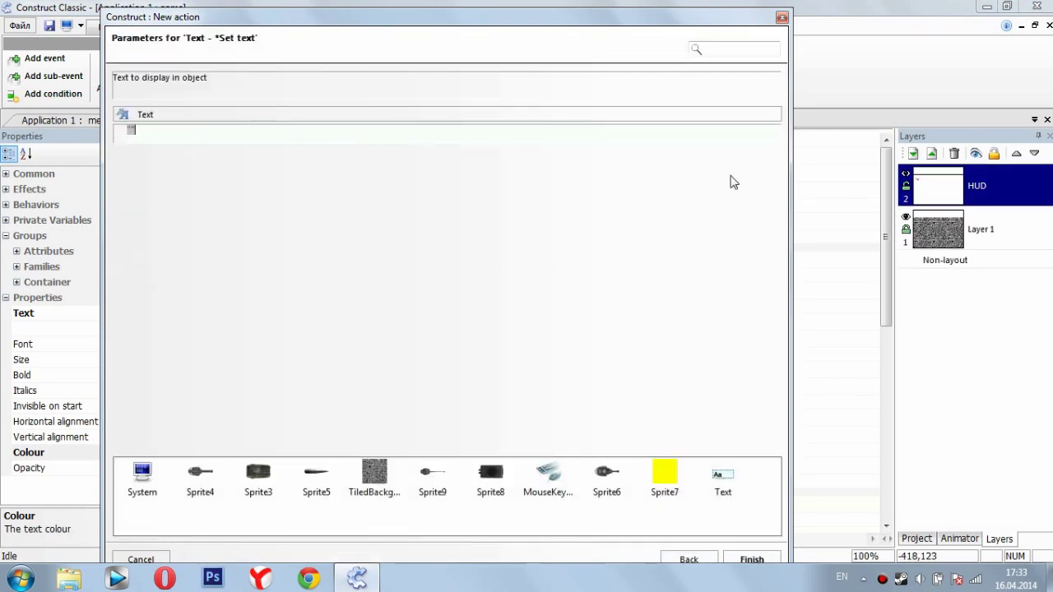
{"action": "left_click", "coordinate": [140, 559]}
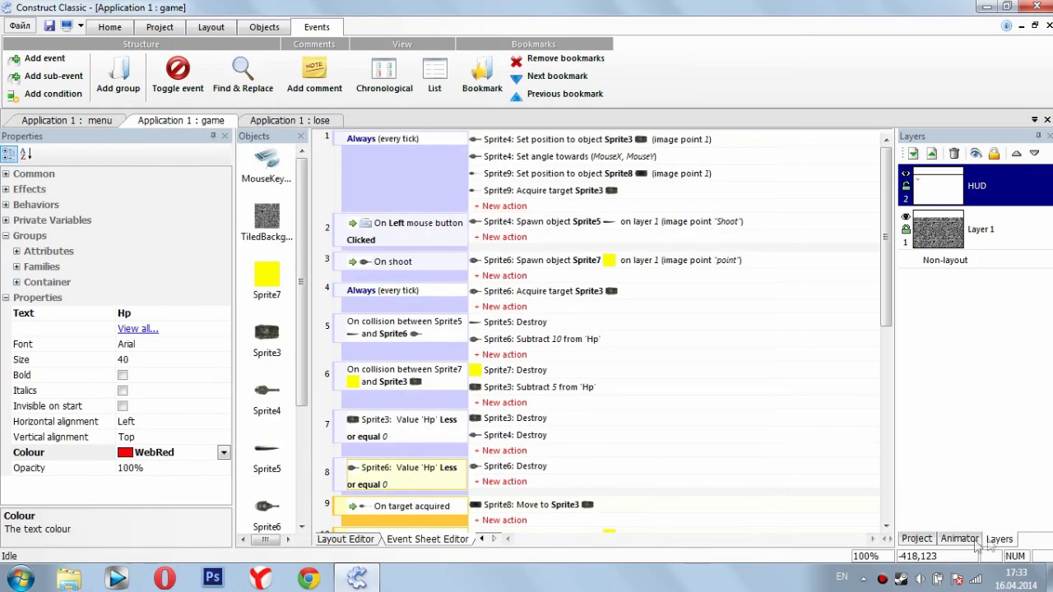
Check the project's global variables and the player tank hull's private variables for the Hp variable
{"action": "left_click", "coordinate": [916, 539]}
{"action": "left_click", "coordinate": [942, 238]}
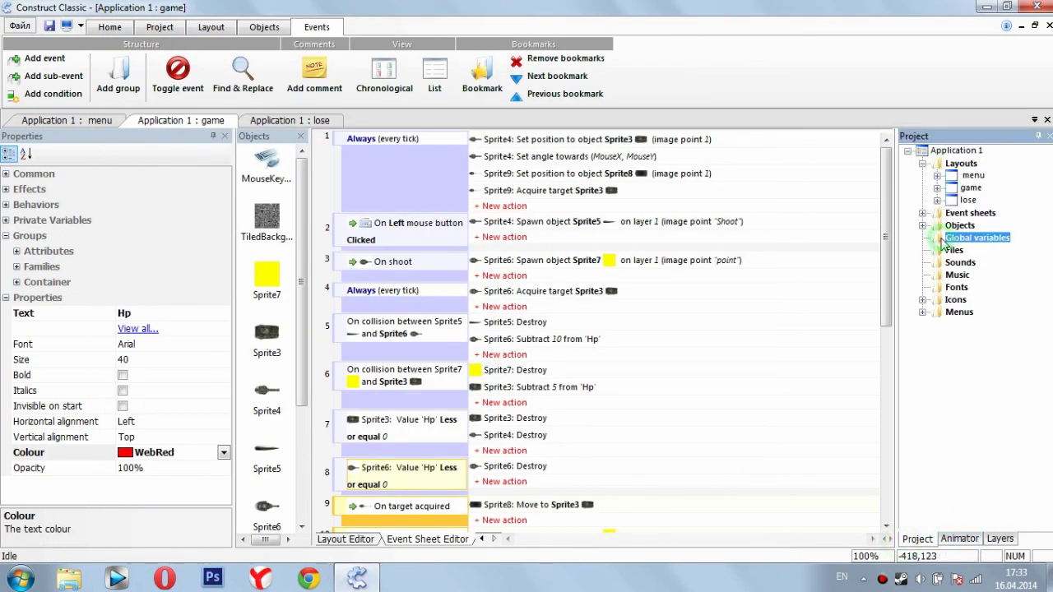
{"action": "left_click", "coordinate": [345, 540]}
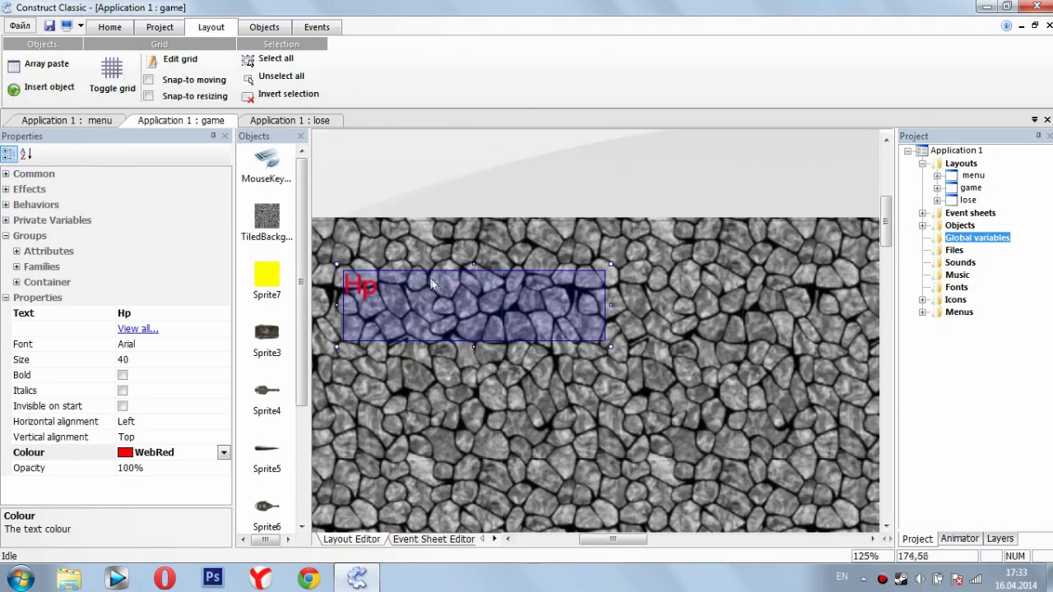
{"action": "left_click", "coordinate": [474, 369]}
{"action": "scroll", "coordinate": [464, 388], "scroll_direction": "down", "scroll_amount": 3, "text": "ctrl"}
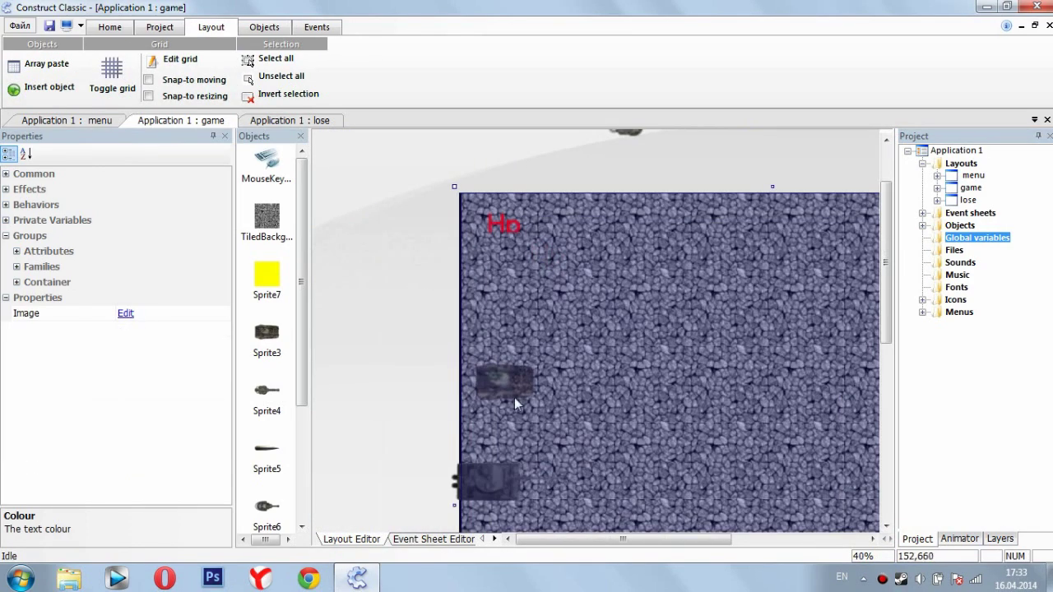
{"action": "left_click", "coordinate": [603, 238]}
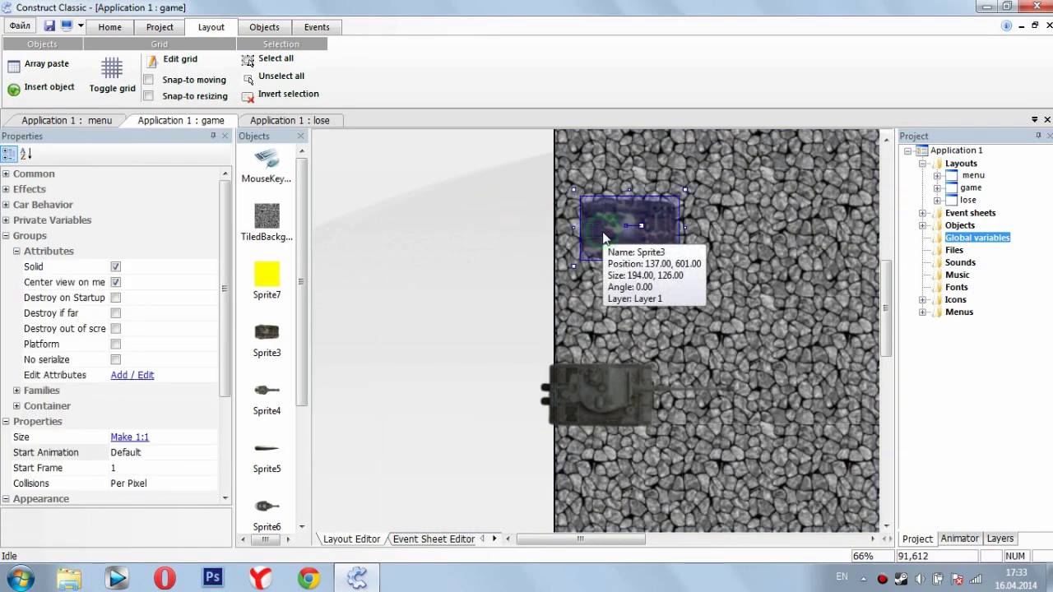
{"action": "left_click", "coordinate": [6, 220]}
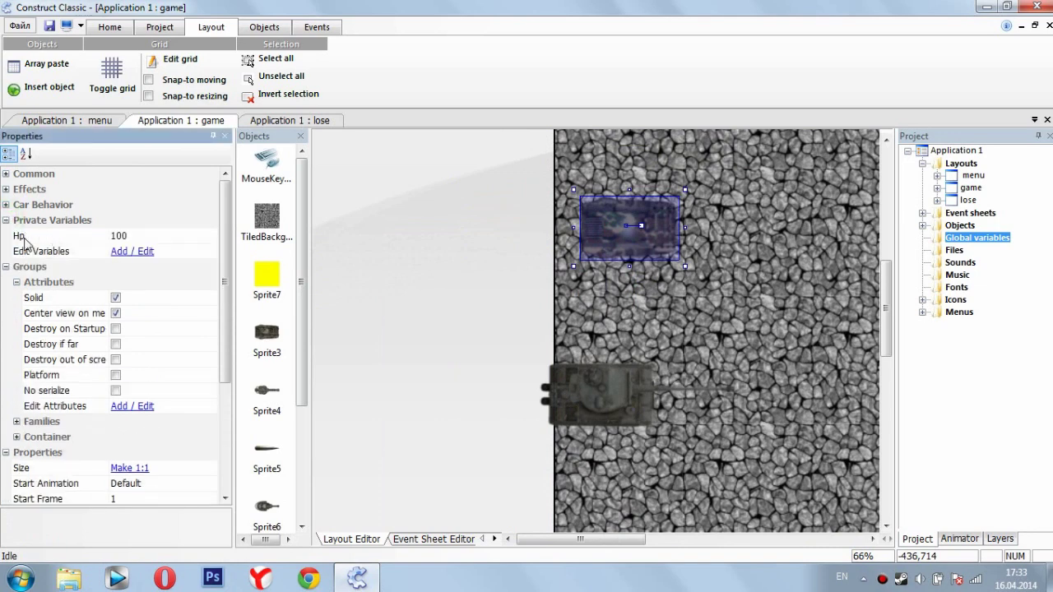
{"action": "left_click", "coordinate": [19, 236]}
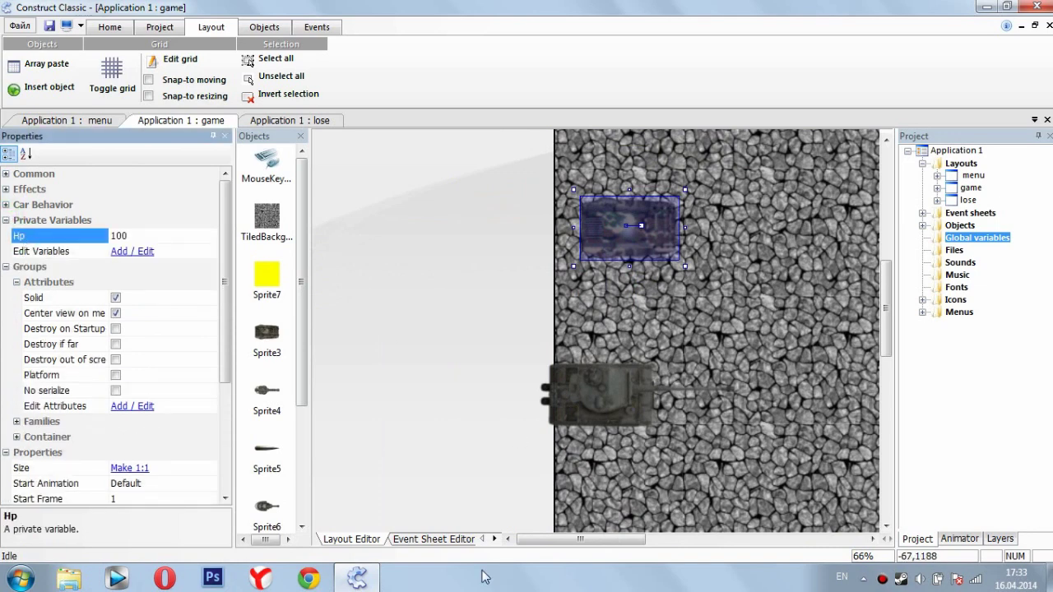
Start a Set text action for the Text object in the first Always event, with "HP" as its text
{"action": "left_click", "coordinate": [424, 540]}
{"action": "scroll", "coordinate": [497, 310], "scroll_direction": "up", "scroll_amount": 3}
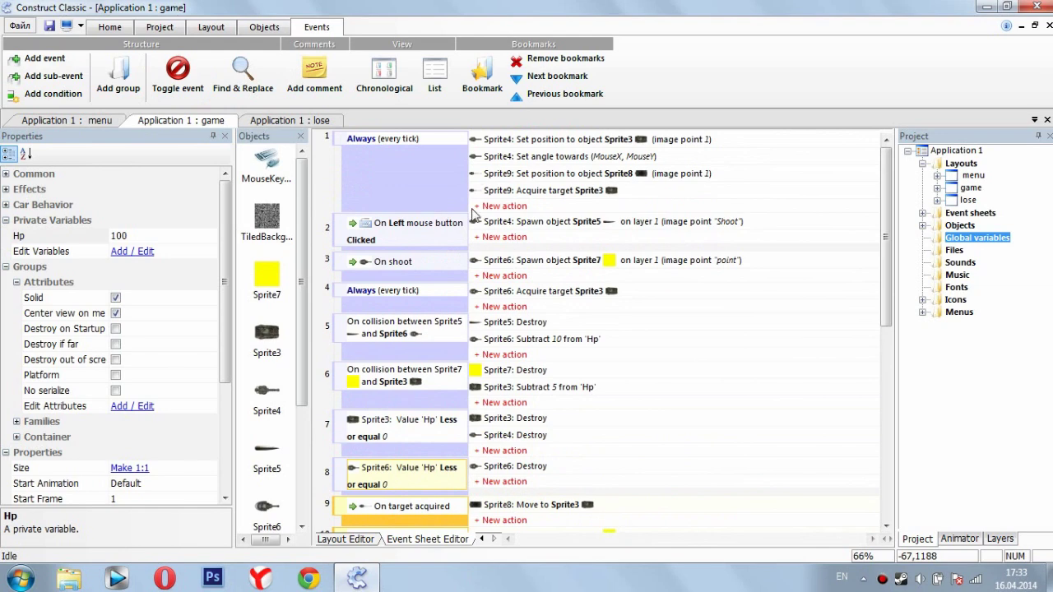
{"action": "left_click", "coordinate": [503, 203]}
{"action": "double_click", "coordinate": [607, 178]}
{"action": "double_click", "coordinate": [137, 268]}
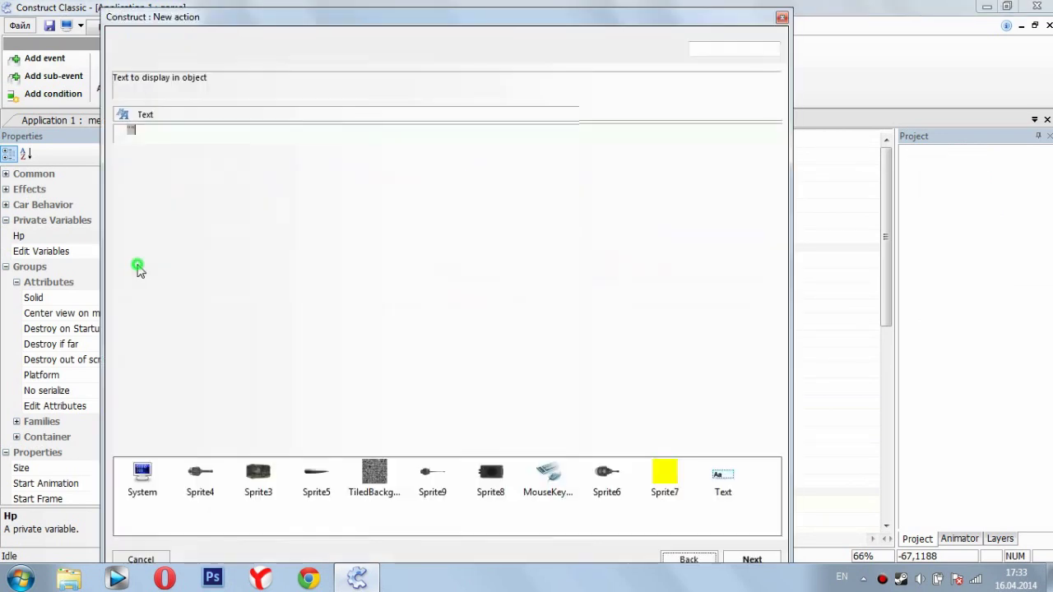
{"action": "left_click", "coordinate": [156, 129]}
{"action": "left_click", "coordinate": [130, 132]}
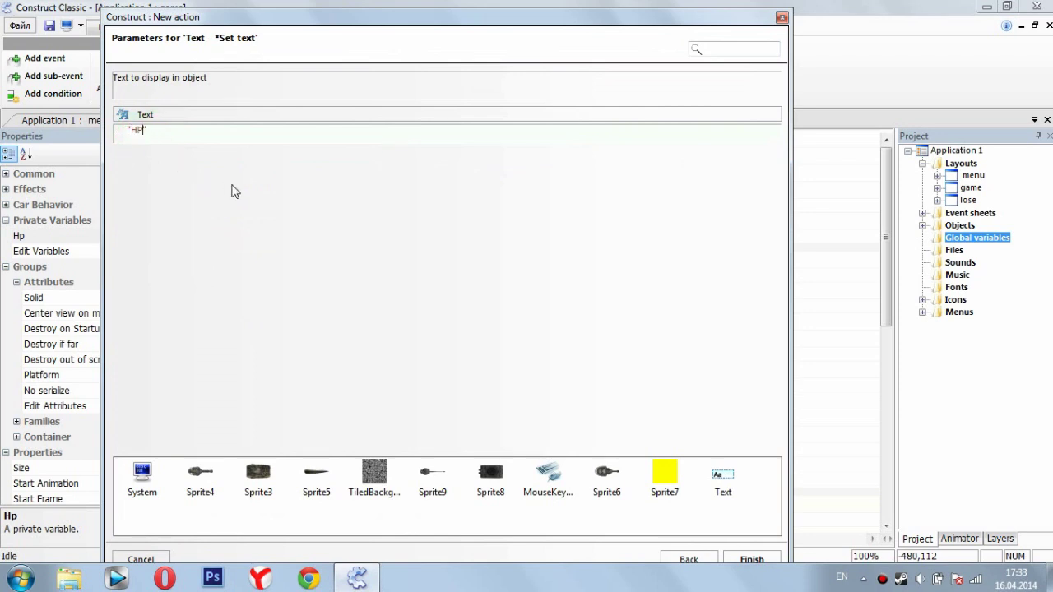
Extend the Set text expression to "HP:"& private(Sprite3'hp') so it references the player tank's variable
{"action": "left_click_drag", "start_coordinate": [159, 129], "coordinate": [116, 136]}
{"action": "left_click", "coordinate": [164, 129]}
{"action": "left_click", "coordinate": [164, 130]}
{"action": "left_click", "coordinate": [162, 129]}
{"action": "double_click", "coordinate": [160, 131]}
{"action": "left_click", "coordinate": [162, 131]}
{"action": "double_click", "coordinate": [160, 132]}
{"action": "left_click", "coordinate": [139, 131]}
{"action": "left_click", "coordinate": [158, 129]}
{"action": "double_click", "coordinate": [162, 133]}
{"action": "left_click", "coordinate": [180, 133]}
{"action": "left_click", "coordinate": [193, 130]}
{"action": "left_click", "coordinate": [245, 129]}
{"action": "left_click", "coordinate": [192, 130]}
{"action": "left_click", "coordinate": [195, 130]}
{"action": "type", "text": "Sprite3'hp"}
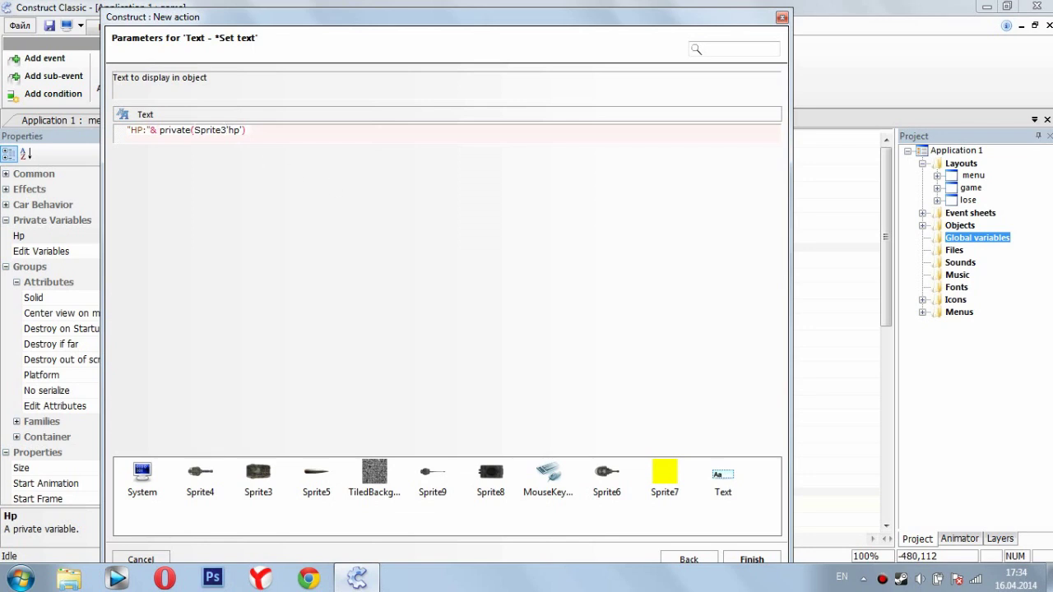
Rewrite the variable reference so the expression reads "HP:"& private(Sprite3('hp')) and try to finish the action
{"action": "type", "text": "'"}
{"action": "left_click", "coordinate": [230, 130]}
{"action": "left_click", "coordinate": [227, 128]}
{"action": "left_click", "coordinate": [288, 134]}
{"action": "left_click", "coordinate": [231, 130]}
{"action": "key", "text": "Delete"}
{"action": "left_click", "coordinate": [292, 133]}
{"action": "left_click", "coordinate": [191, 130]}
{"action": "left_click", "coordinate": [748, 560]}
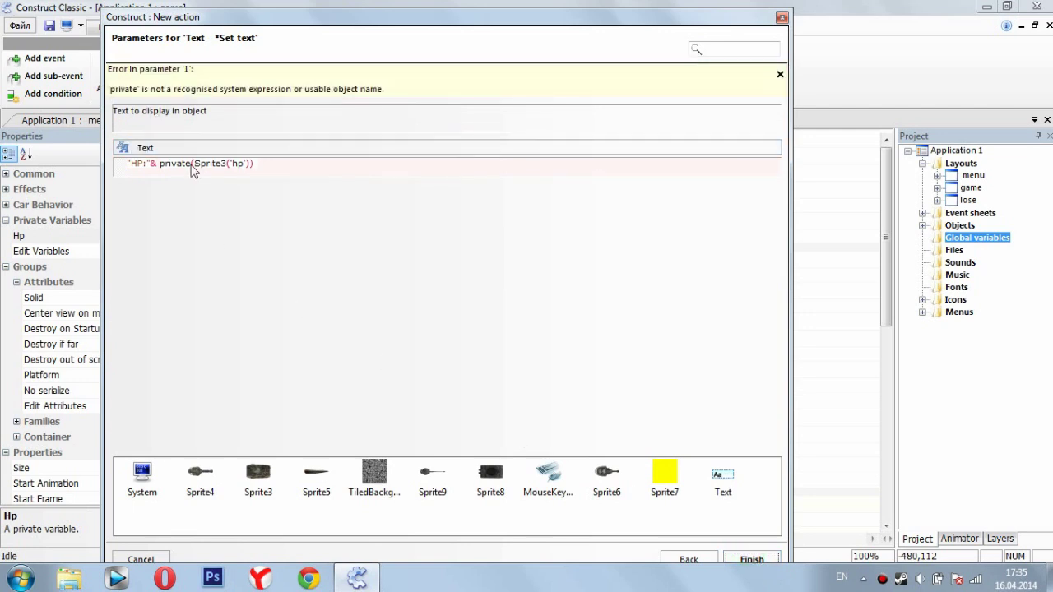
Remove the word private so the expression reads "HP:"&(Sprite3('hp')) and finish the Set text action
{"action": "key", "text": "BackSpace"}
{"action": "key", "text": "BackSpace"}
{"action": "key", "text": "BackSpace"}
{"action": "key", "text": "BackSpace"}
{"action": "key", "text": "BackSpace"}
{"action": "key", "text": "BackSpace"}
{"action": "key", "text": "BackSpace"}
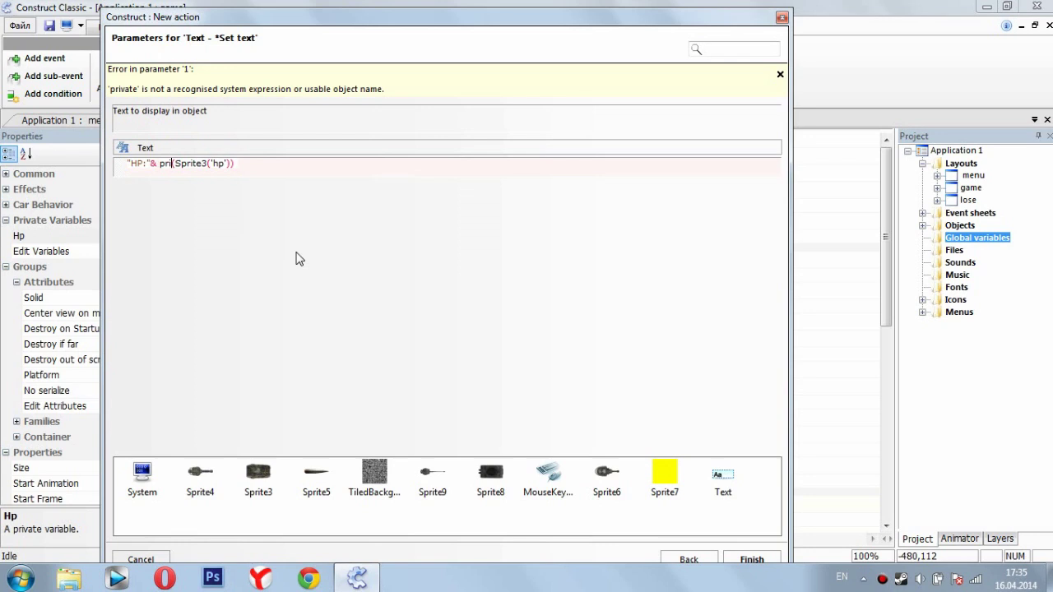
{"action": "key", "text": "BackSpace"}
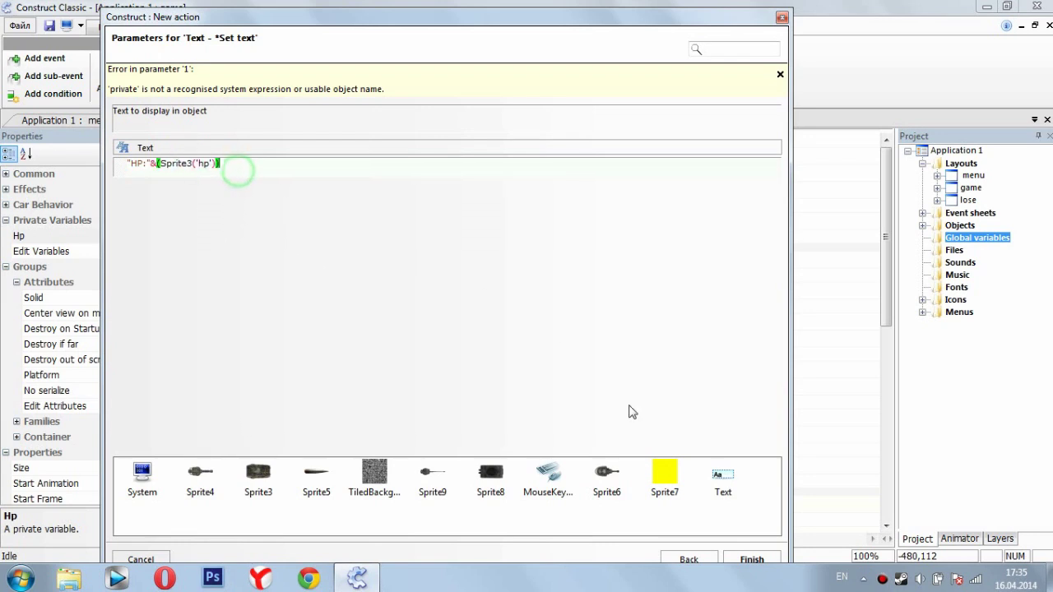
{"action": "left_click", "coordinate": [751, 559]}
Run the game layout, drive the player tank around under enemy fire to test the HP display, and close the preview
{"action": "left_click", "coordinate": [345, 539]}
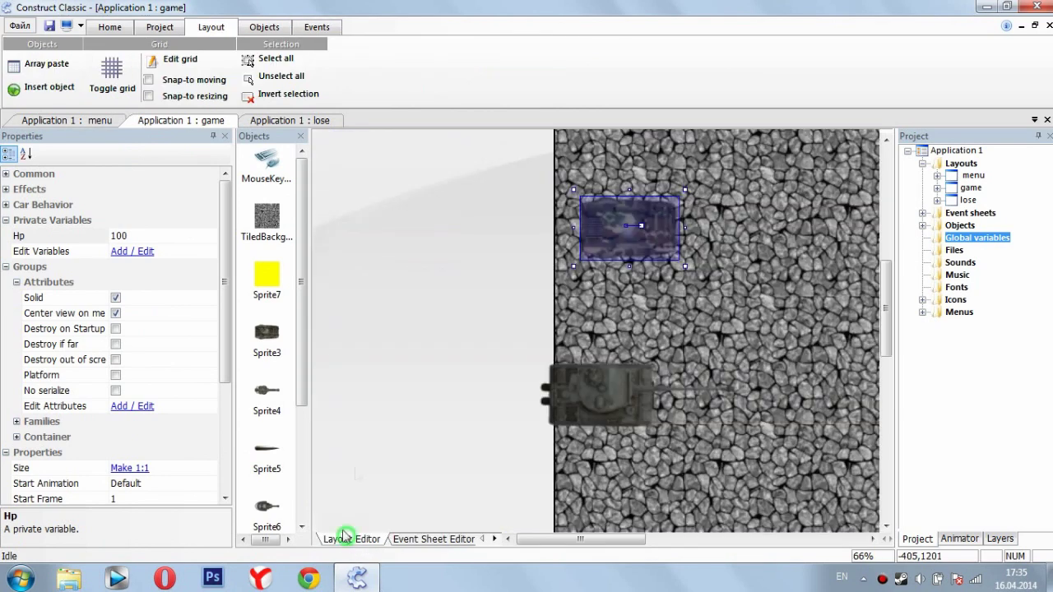
{"action": "left_click", "coordinate": [407, 240]}
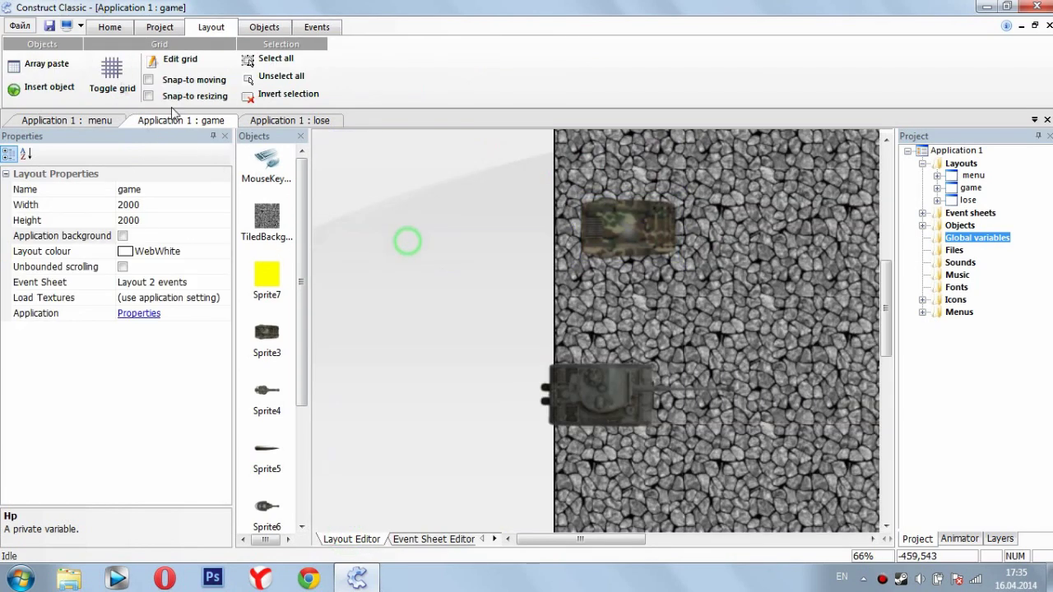
{"action": "left_click", "coordinate": [159, 27]}
{"action": "left_click", "coordinate": [73, 75]}
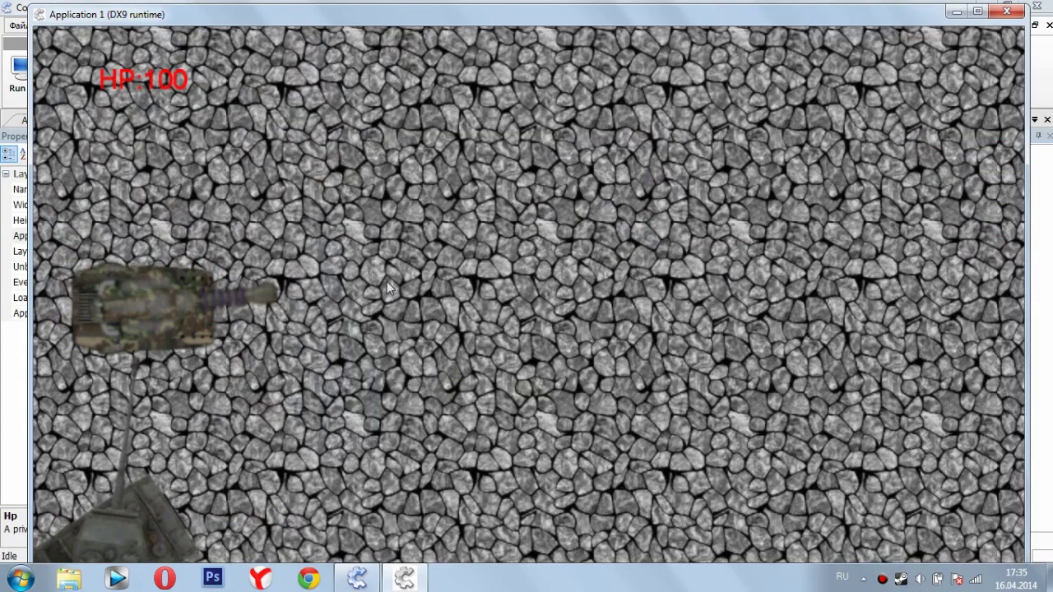
{"action": "key", "text": "Up"}
{"action": "key", "text": "Left"}
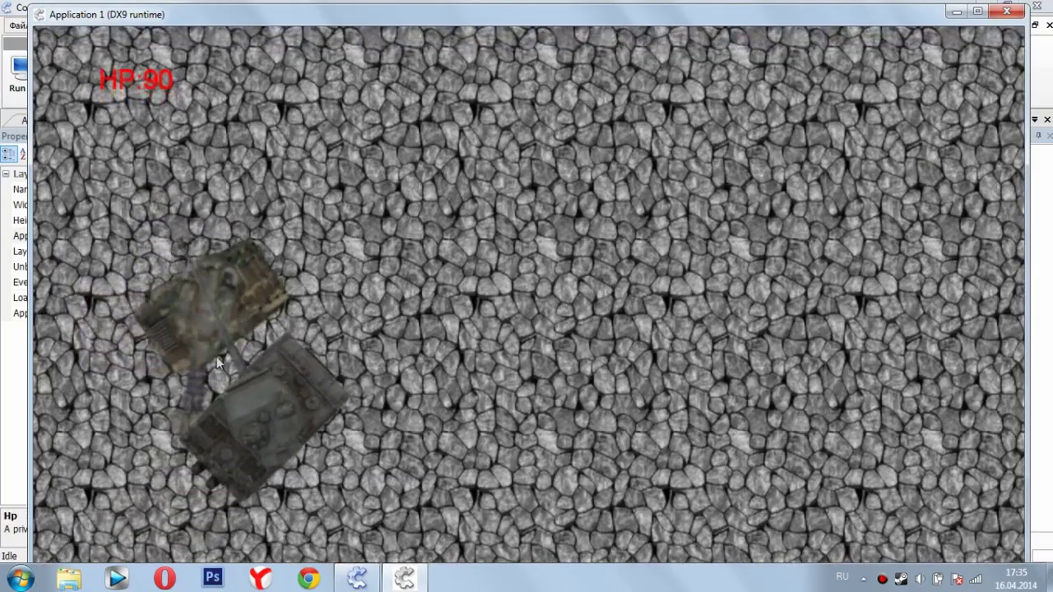
{"action": "key", "text": "Up"}
{"action": "key", "text": "Right"}
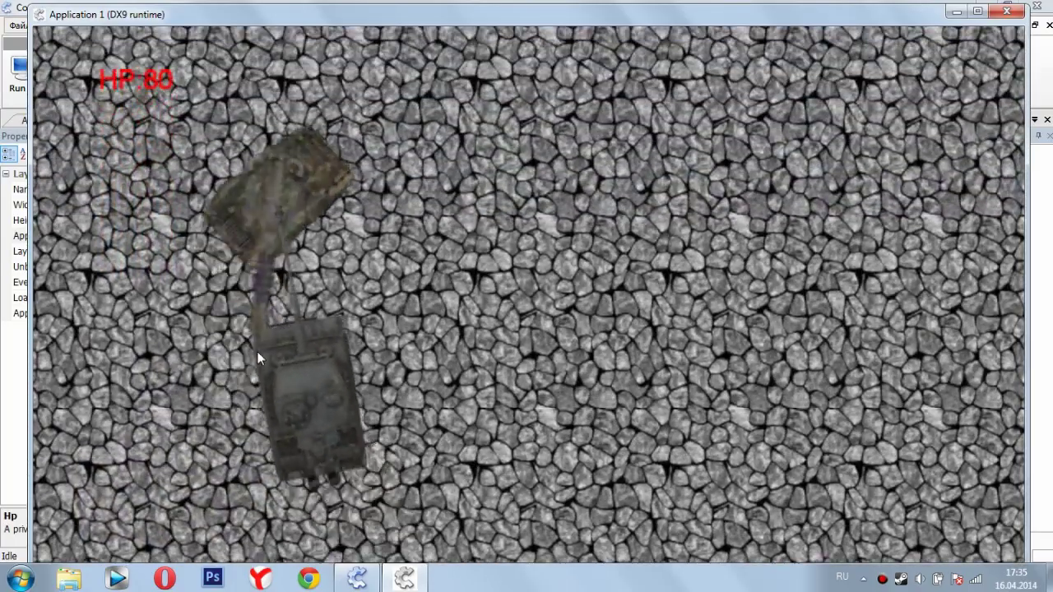
{"action": "key", "text": "Up"}
{"action": "key", "text": "Right"}
{"action": "key", "text": "Left"}
{"action": "key", "text": "Up"}
{"action": "key", "text": "Left"}
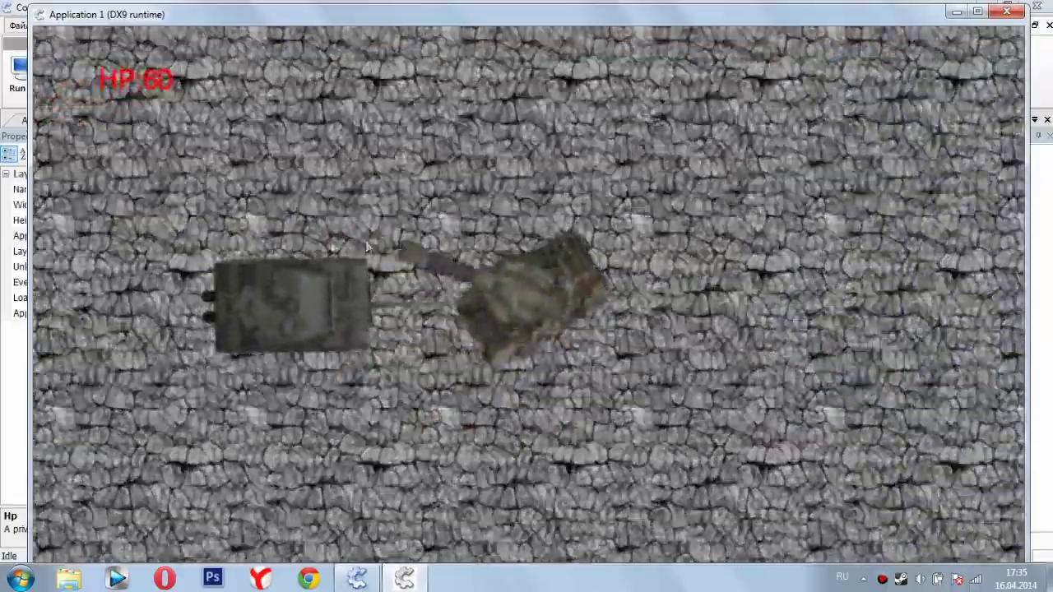
{"action": "key", "text": "Up"}
{"action": "key", "text": "Down"}
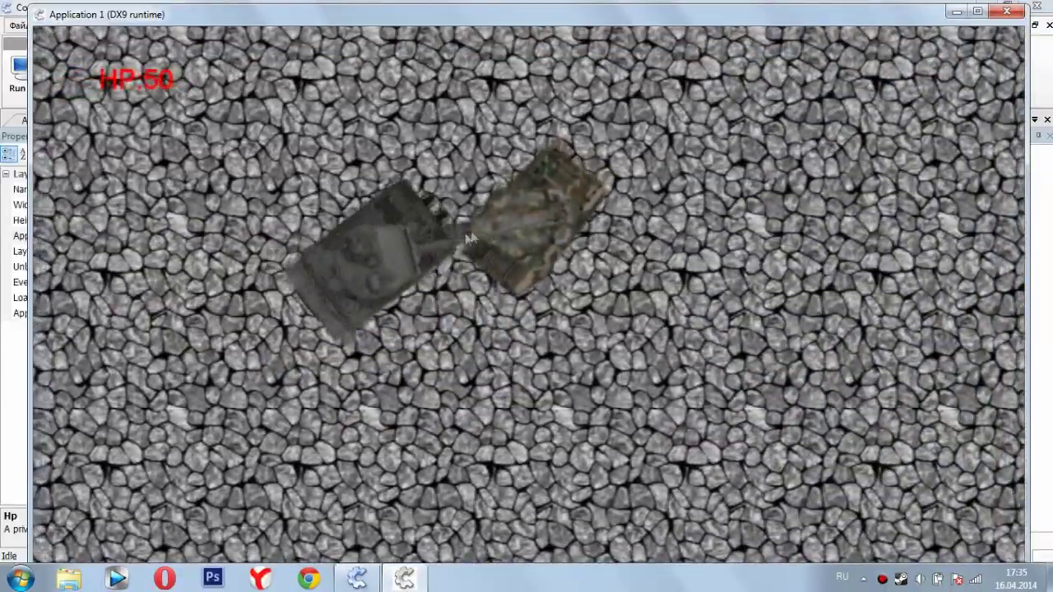
{"action": "key", "text": "Up"}
{"action": "left_click", "coordinate": [1006, 12]}
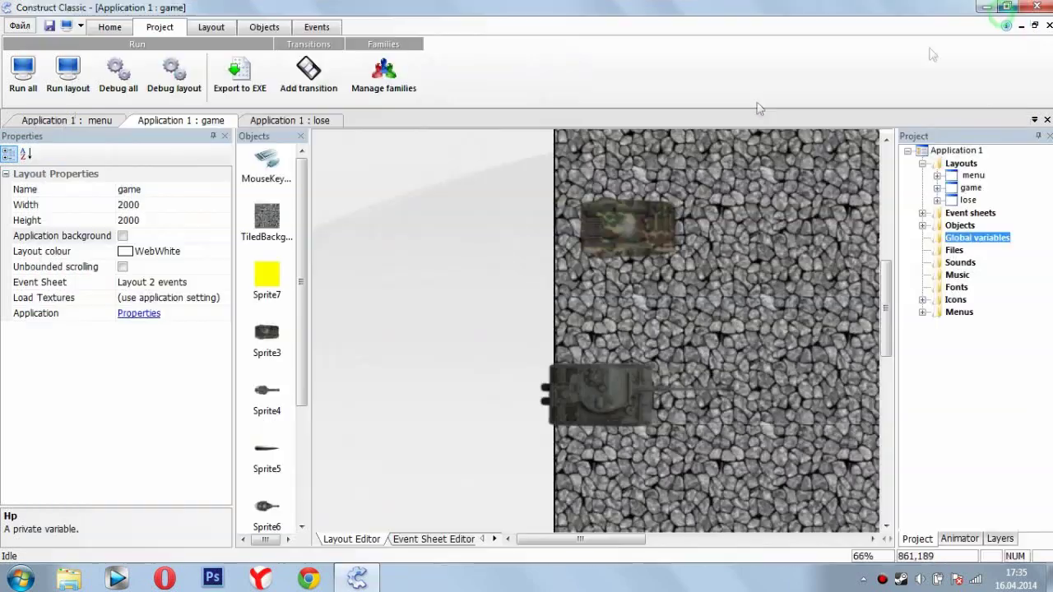
Bring the player tank's turret above the layout to the front of the drawing order
{"action": "left_click", "coordinate": [415, 267]}
{"action": "scroll", "coordinate": [603, 209], "scroll_direction": "down", "scroll_amount": 2}
{"action": "scroll", "coordinate": [603, 209], "scroll_direction": "up", "scroll_amount": 2}
{"action": "left_click", "coordinate": [440, 241]}
{"action": "right_click", "coordinate": [416, 261]}
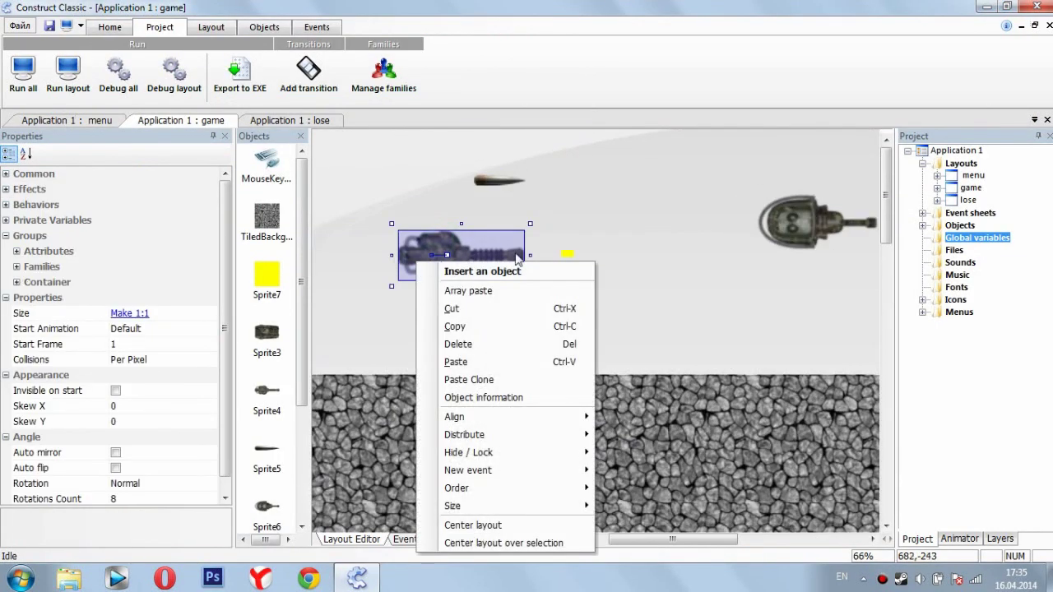
{"action": "mouse_move", "coordinate": [479, 491]}
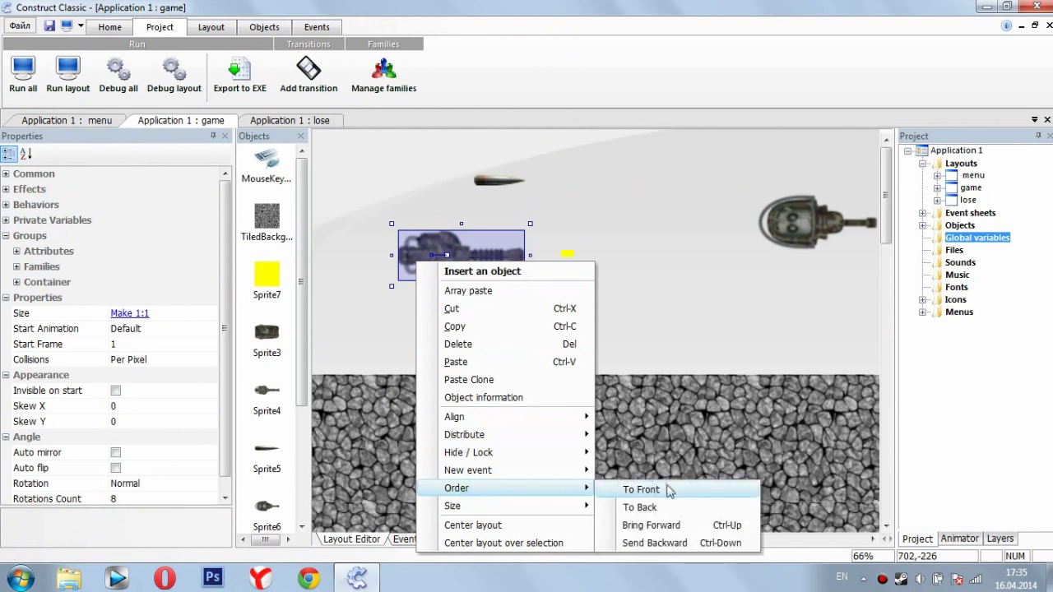
{"action": "left_click", "coordinate": [641, 489]}
{"action": "left_click", "coordinate": [664, 313]}
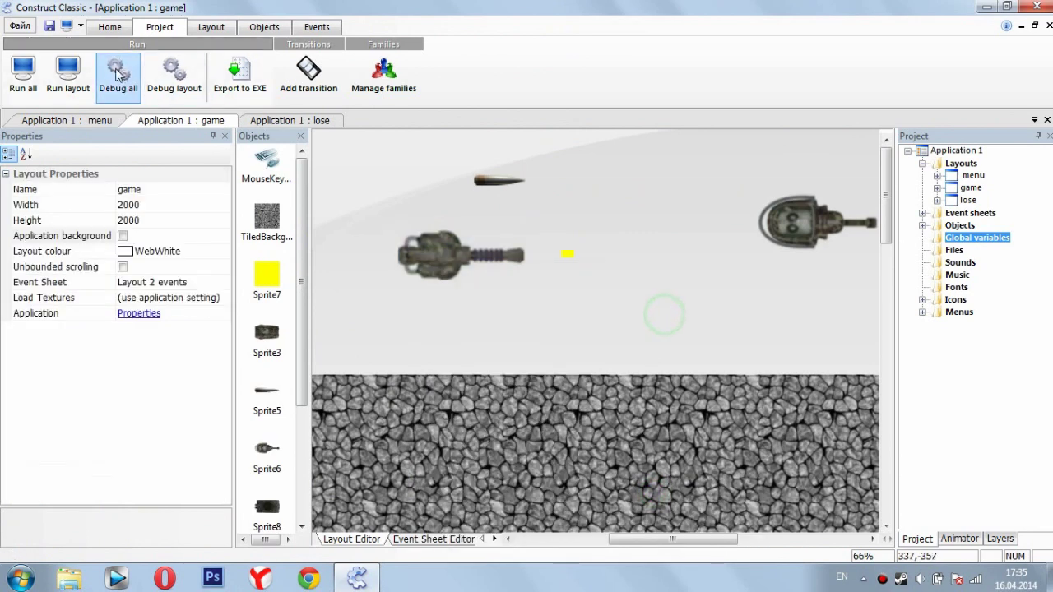
Extend the tiled stone background's left edge slightly outward past the layout boundary
{"action": "scroll", "coordinate": [509, 296], "scroll_direction": "down", "scroll_amount": 4, "text": "ctrl"}
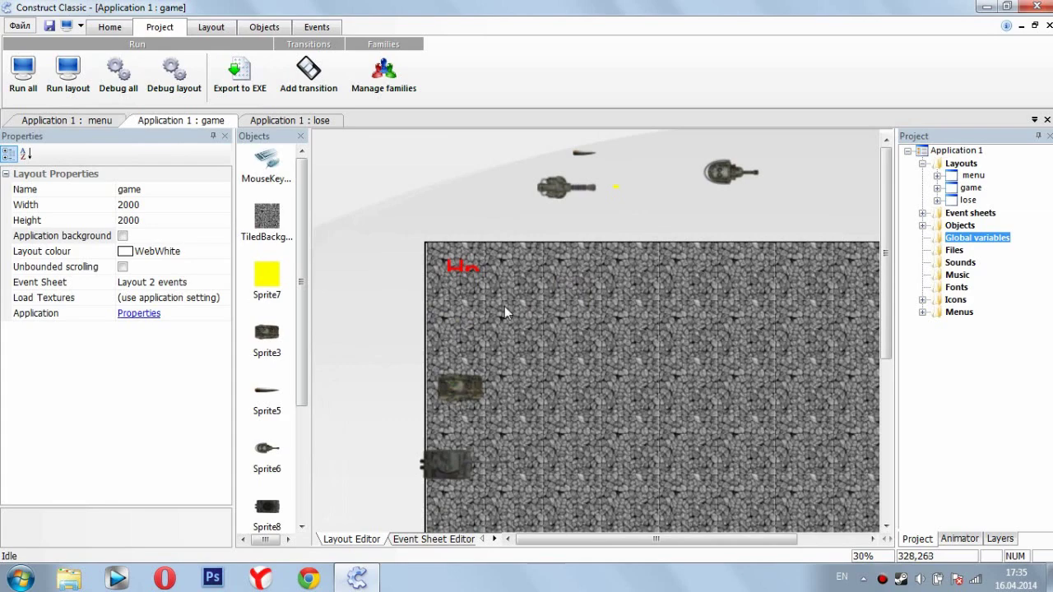
{"action": "scroll", "coordinate": [416, 273], "scroll_direction": "down", "scroll_amount": 2, "text": "ctrl"}
{"action": "scroll", "coordinate": [402, 355], "scroll_direction": "up", "scroll_amount": 4, "text": "ctrl"}
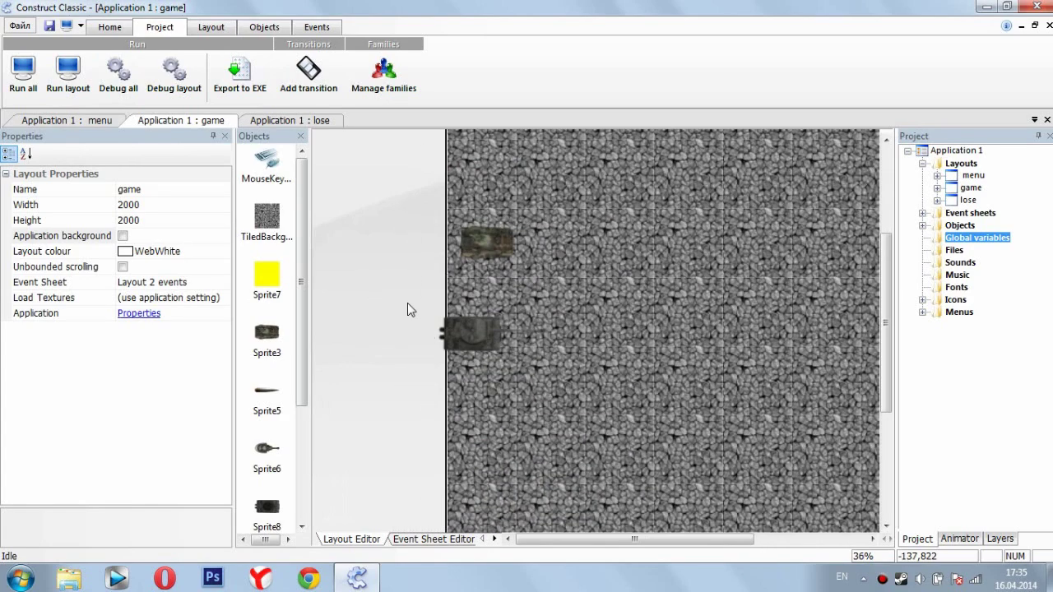
{"action": "left_click", "coordinate": [463, 278]}
{"action": "left_click_drag", "start_coordinate": [437, 355], "coordinate": [434, 354]}
{"action": "left_click", "coordinate": [393, 287]}
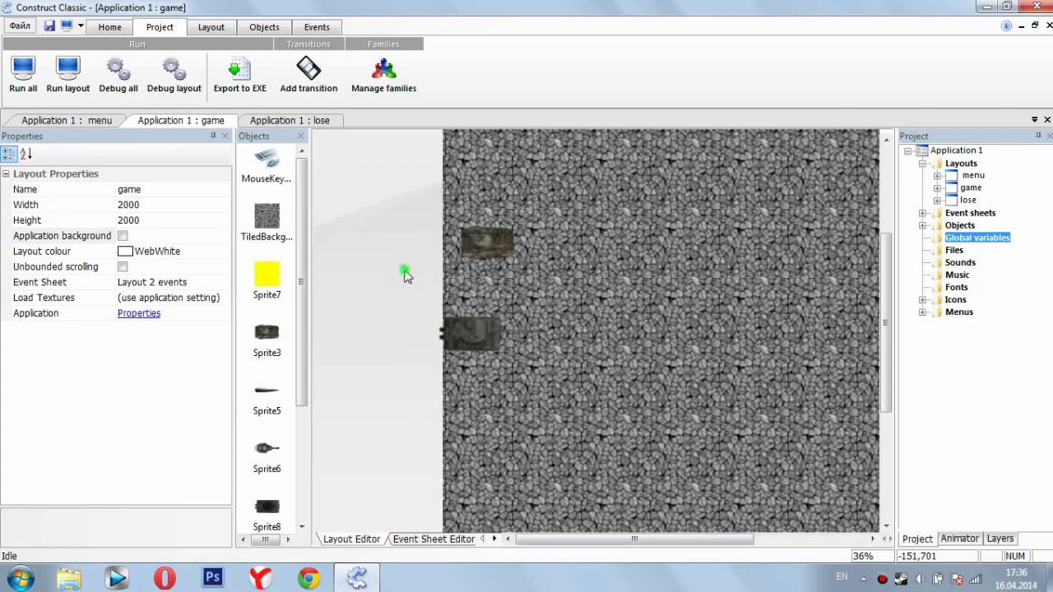
Select the enemy tank's hull on the layout to examine its RTS behavior settings
{"action": "scroll", "coordinate": [395, 315], "scroll_direction": "down", "scroll_amount": 2, "text": "ctrl"}
{"action": "scroll", "coordinate": [436, 354], "scroll_direction": "up", "scroll_amount": 2, "text": "ctrl"}
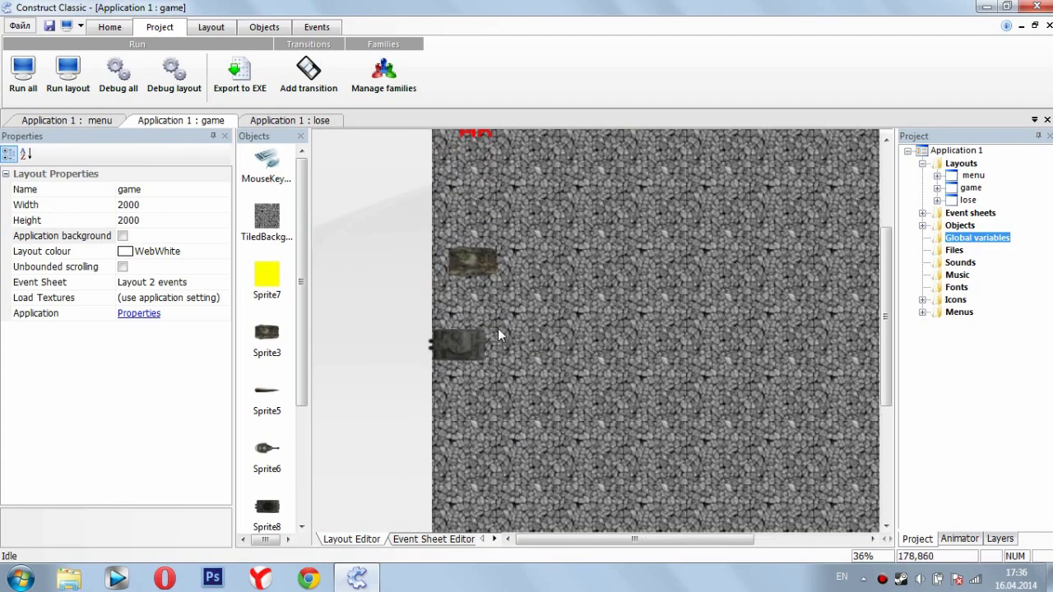
{"action": "scroll", "coordinate": [497, 329], "scroll_direction": "up", "scroll_amount": 2, "text": "ctrl"}
{"action": "scroll", "coordinate": [525, 339], "scroll_direction": "down", "scroll_amount": 3, "text": "ctrl"}
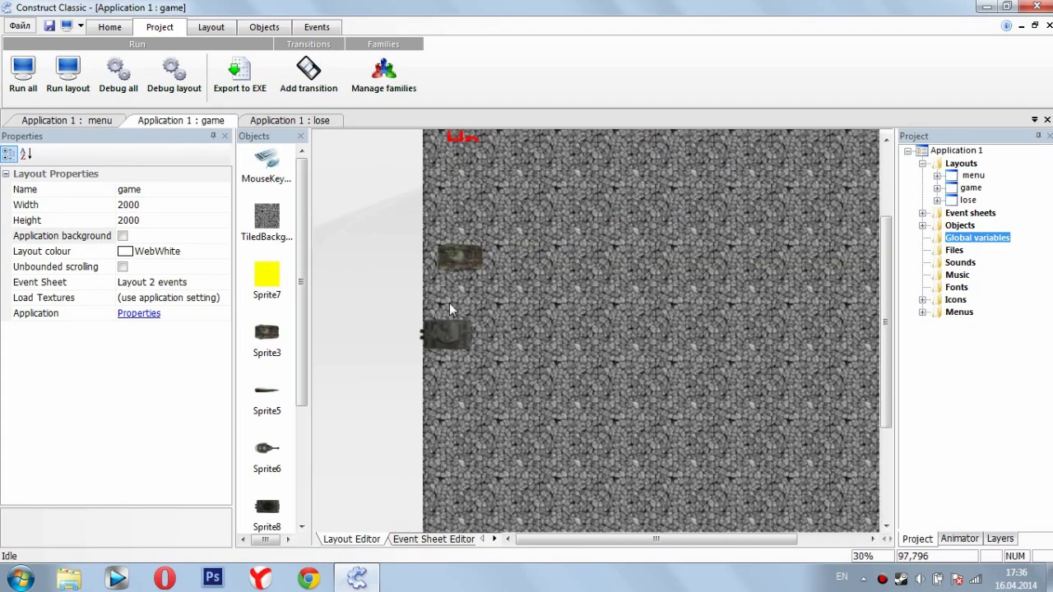
{"action": "left_click", "coordinate": [451, 338]}
{"action": "scroll", "coordinate": [557, 255], "scroll_direction": "up", "scroll_amount": 5, "text": "ctrl"}
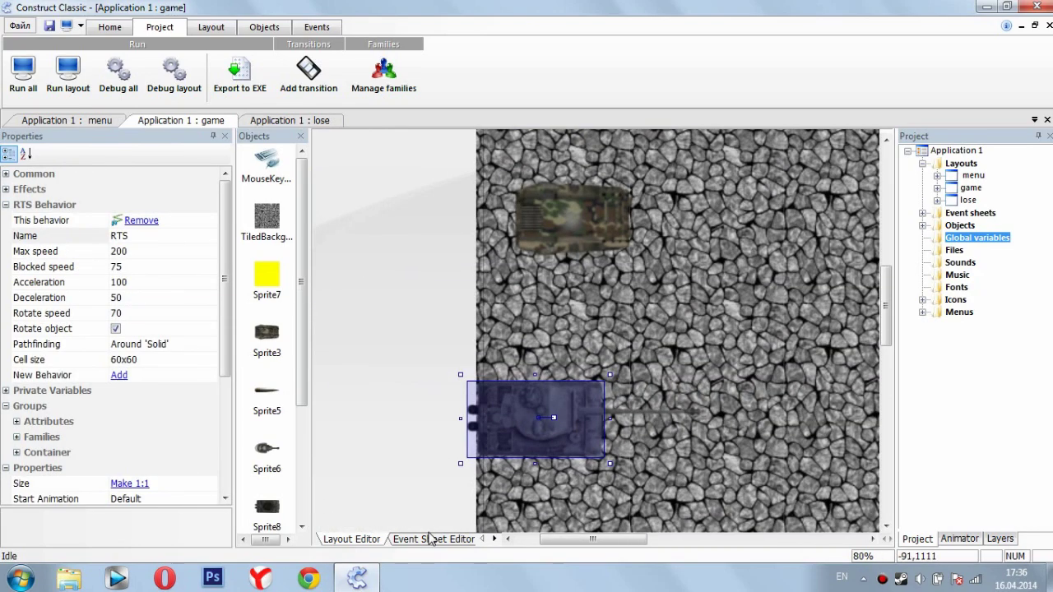
Add an event to the game event sheet for Sprite5, the player's shell, colliding with the enemy hull Sprite8
{"action": "left_click", "coordinate": [427, 539]}
{"action": "scroll", "coordinate": [500, 387], "scroll_direction": "down", "scroll_amount": 5}
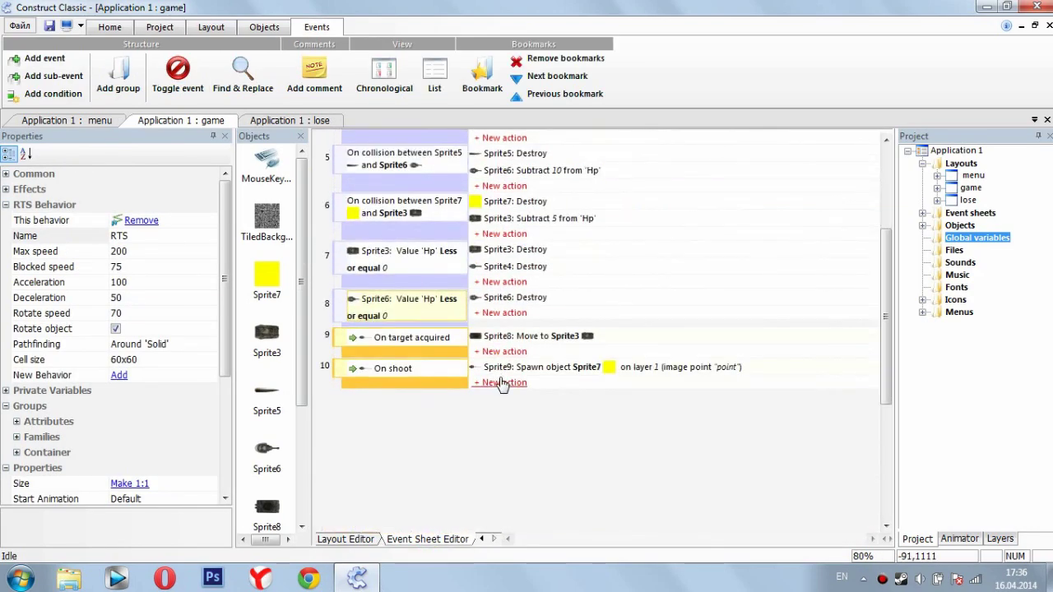
{"action": "scroll", "coordinate": [489, 413], "scroll_direction": "up", "scroll_amount": 5}
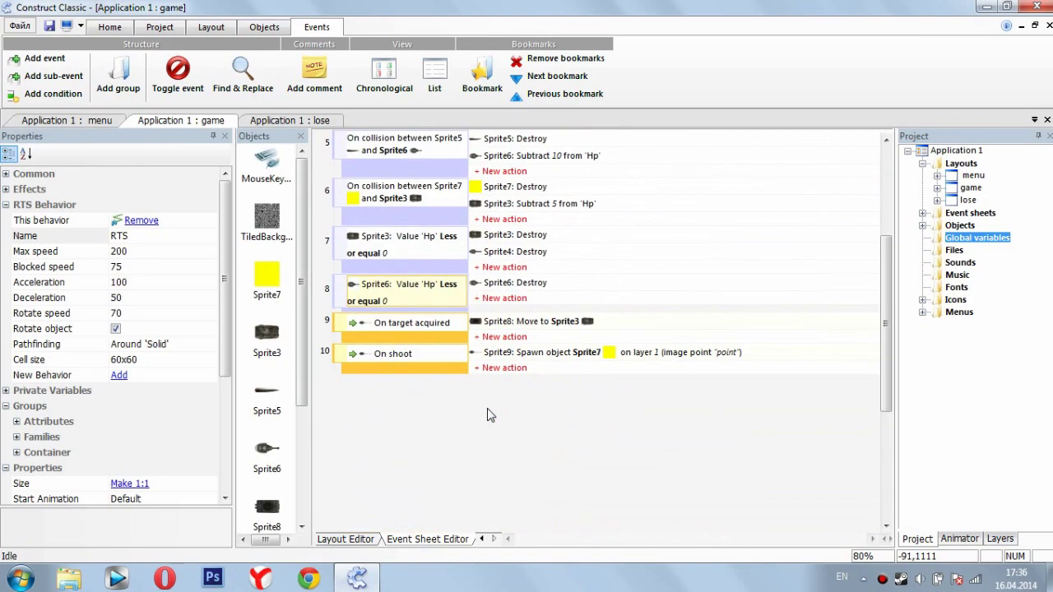
{"action": "scroll", "coordinate": [461, 378], "scroll_direction": "up", "scroll_amount": 1}
{"action": "scroll", "coordinate": [407, 320], "scroll_direction": "down", "scroll_amount": 5}
{"action": "right_click", "coordinate": [411, 423]}
{"action": "left_click", "coordinate": [430, 428]}
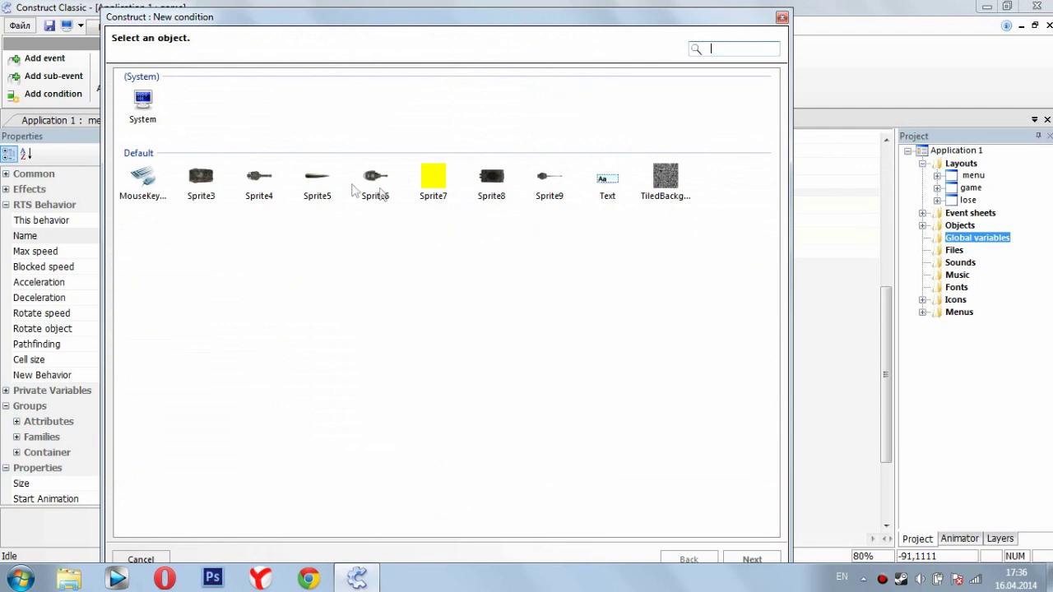
{"action": "double_click", "coordinate": [317, 180]}
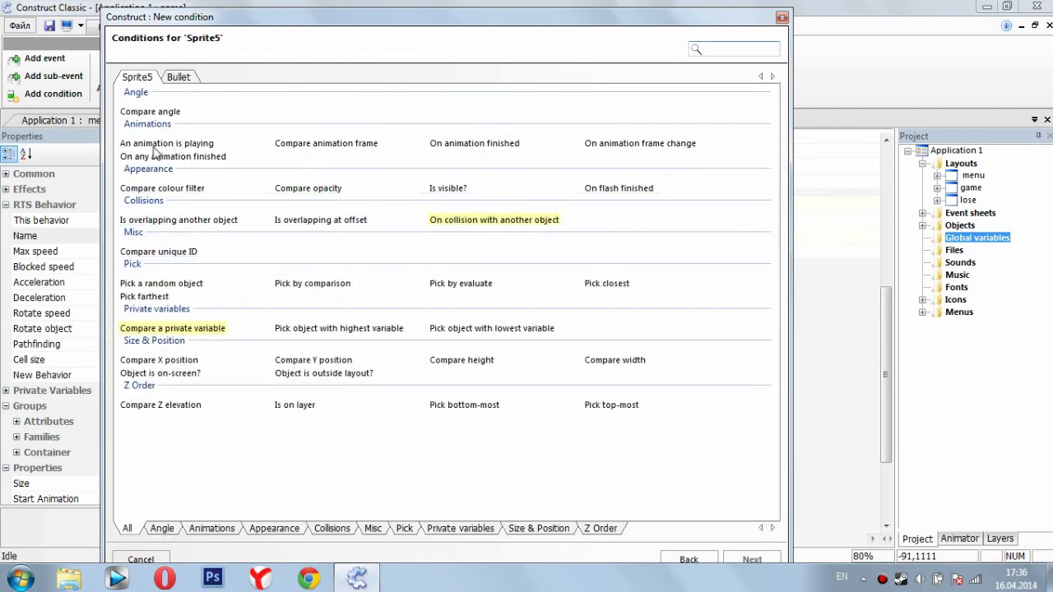
{"action": "double_click", "coordinate": [507, 220]}
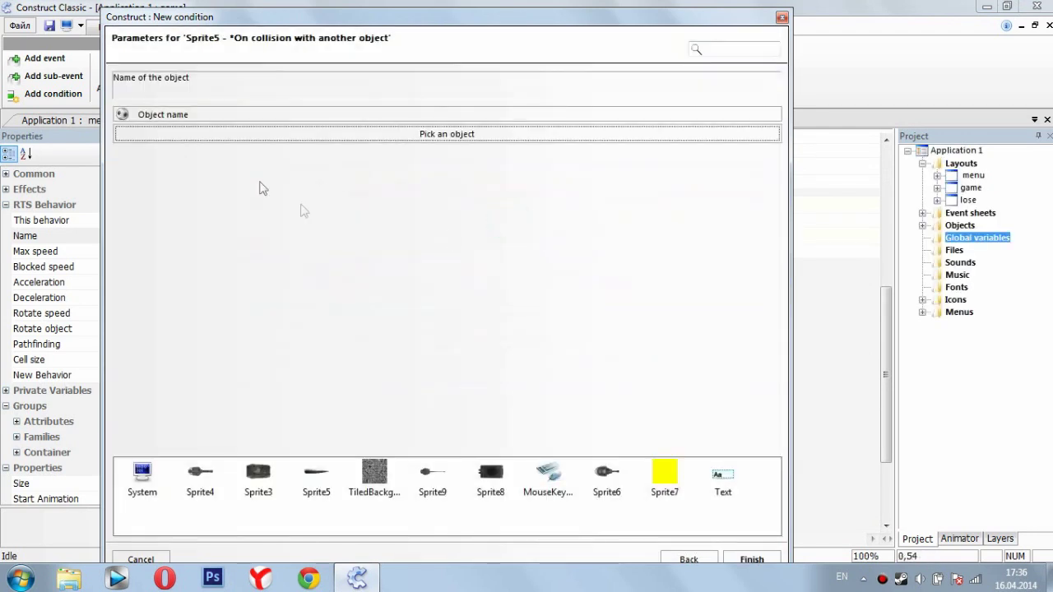
{"action": "left_click", "coordinate": [231, 138]}
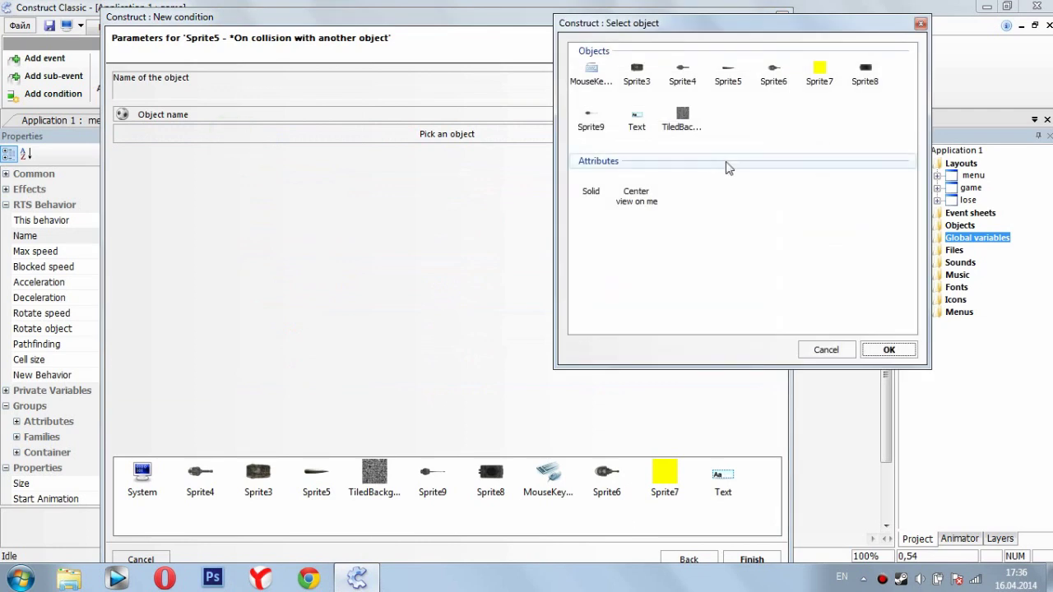
{"action": "double_click", "coordinate": [864, 74]}
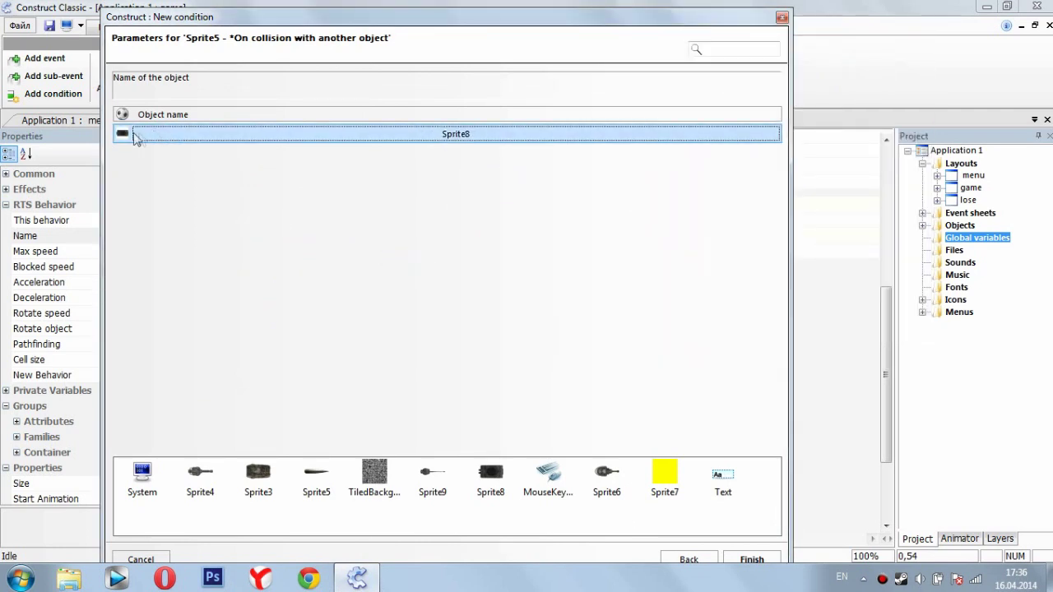
{"action": "left_click", "coordinate": [751, 559]}
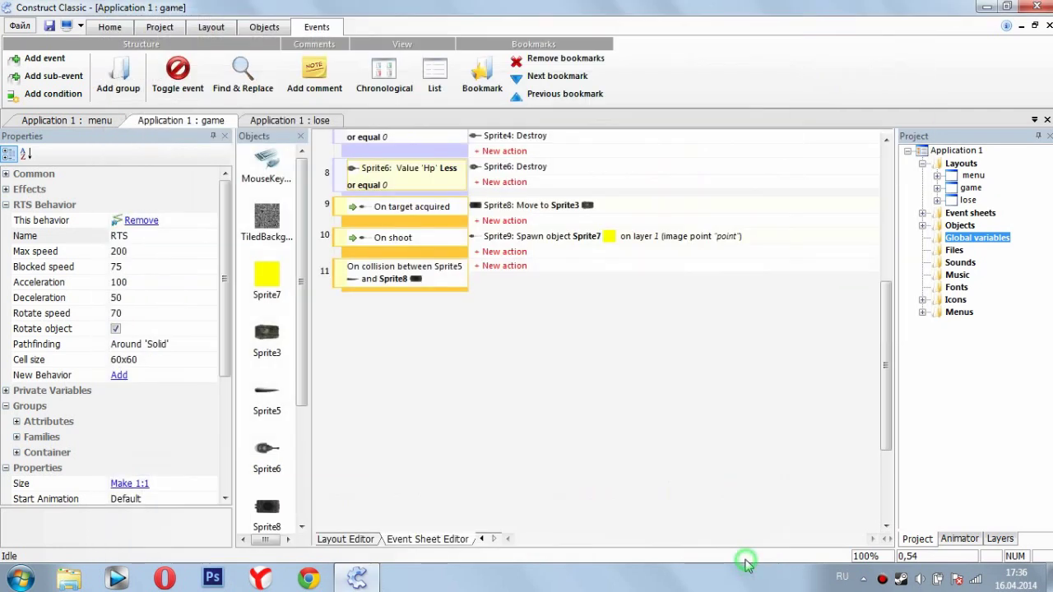
Add an action to the Sprite5–Sprite8 collision event that destroys Sprite5
{"action": "left_click", "coordinate": [503, 266]}
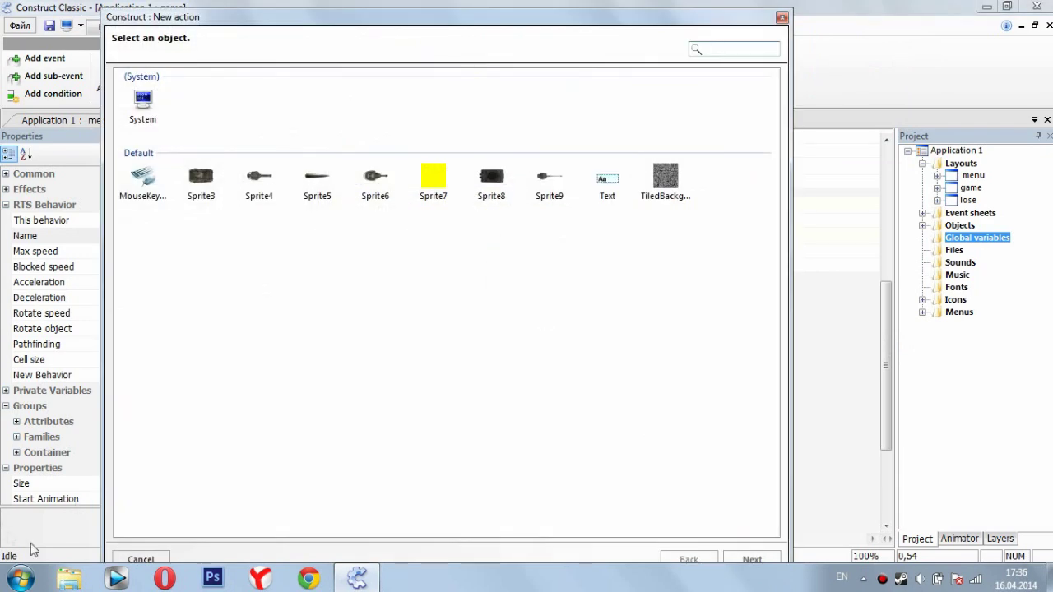
{"action": "left_click", "coordinate": [129, 559]}
{"action": "left_click", "coordinate": [506, 267]}
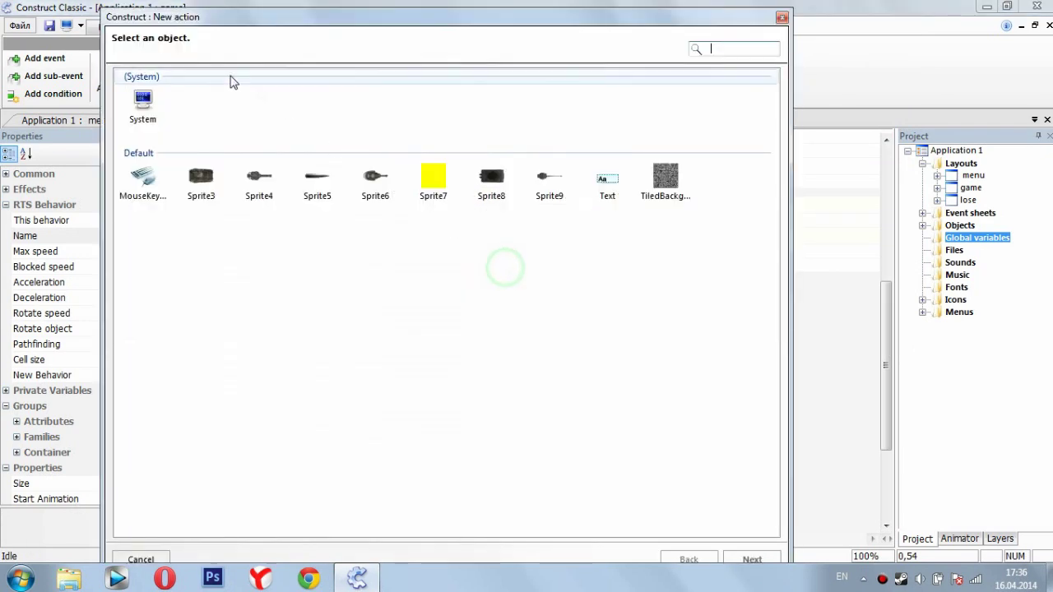
{"action": "double_click", "coordinate": [318, 179]}
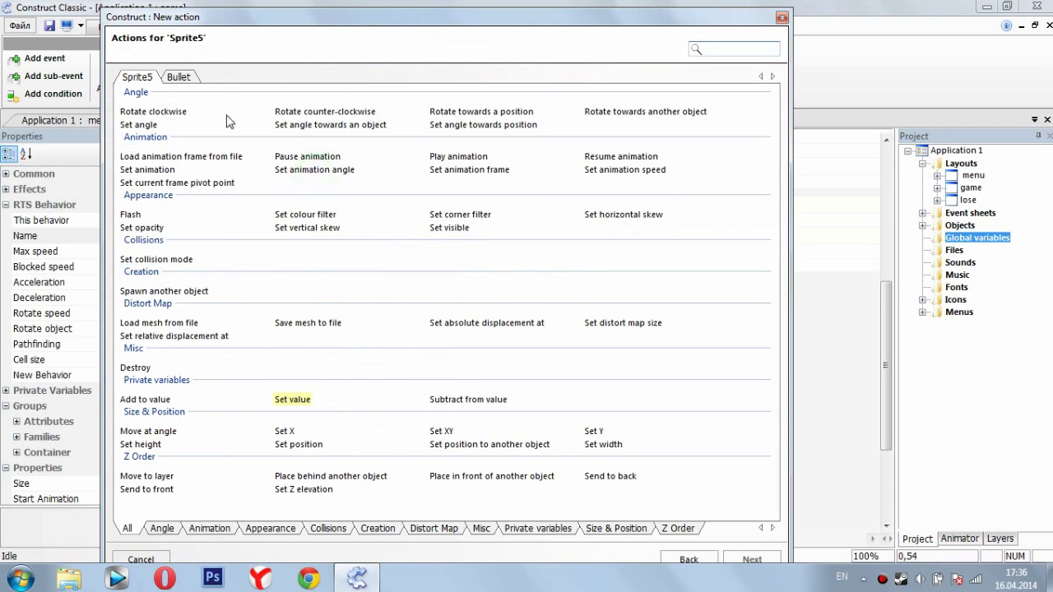
{"action": "type", "text": "de"}
{"action": "double_click", "coordinate": [136, 143]}
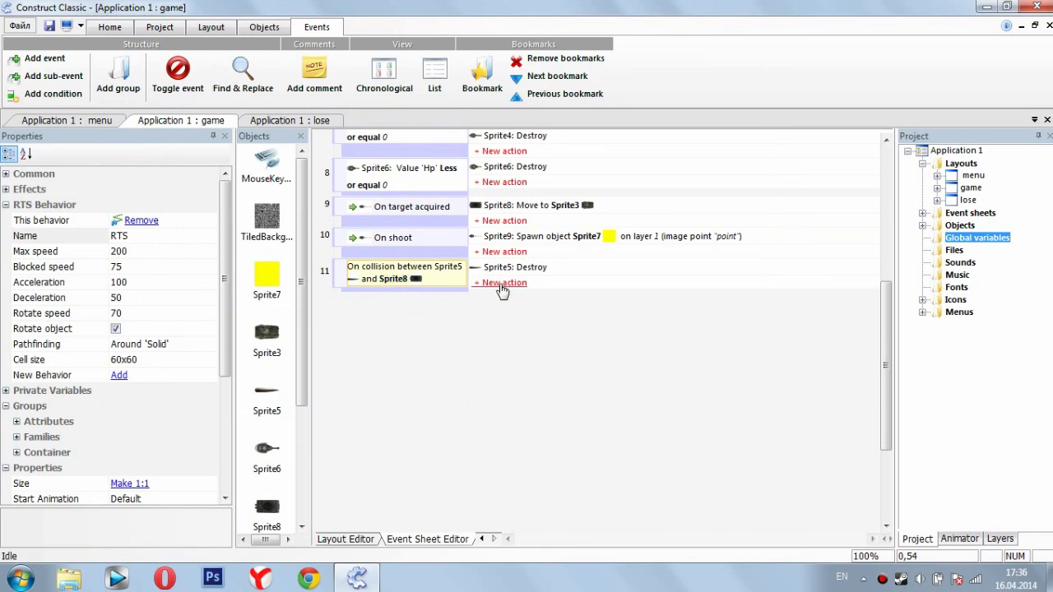
Give the enemy tank's hull on the layout a number private variable named HP with an initial value of 100
{"action": "left_click", "coordinate": [345, 538]}
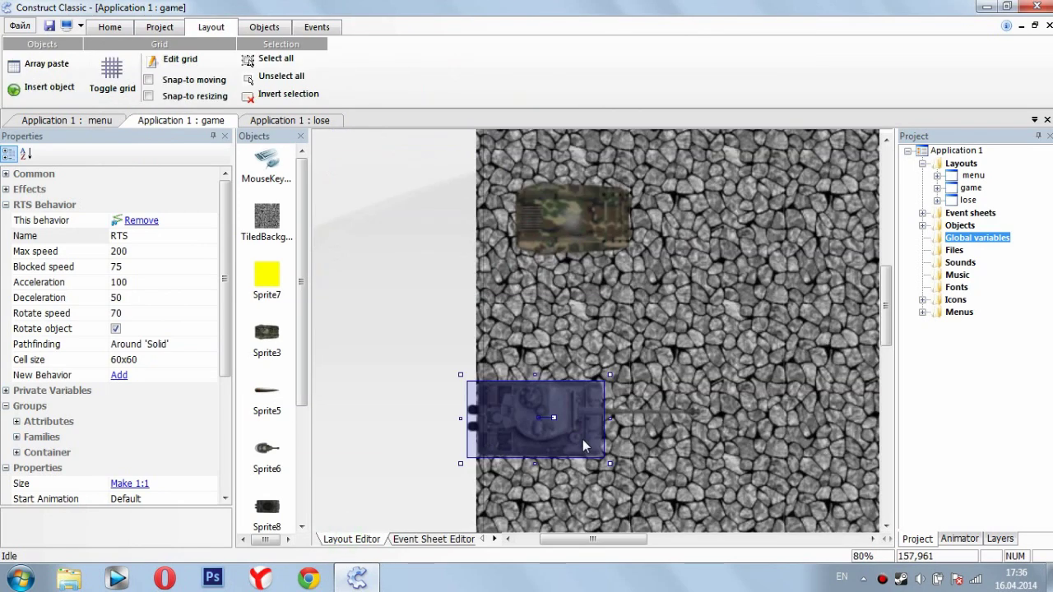
{"action": "left_click", "coordinate": [6, 205]}
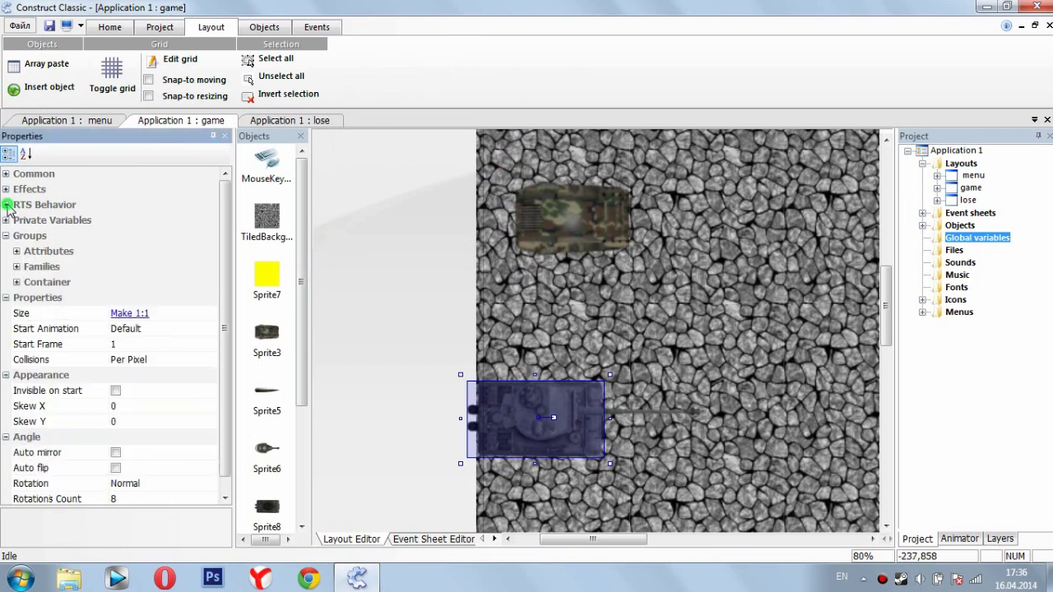
{"action": "left_click", "coordinate": [6, 221]}
{"action": "left_click", "coordinate": [12, 235]}
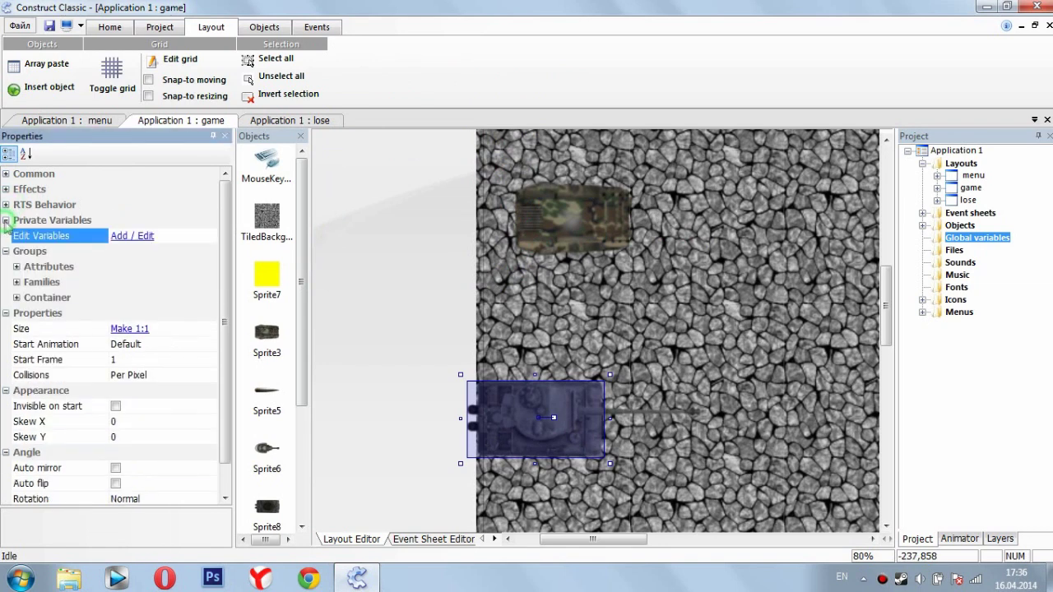
{"action": "left_click", "coordinate": [130, 237]}
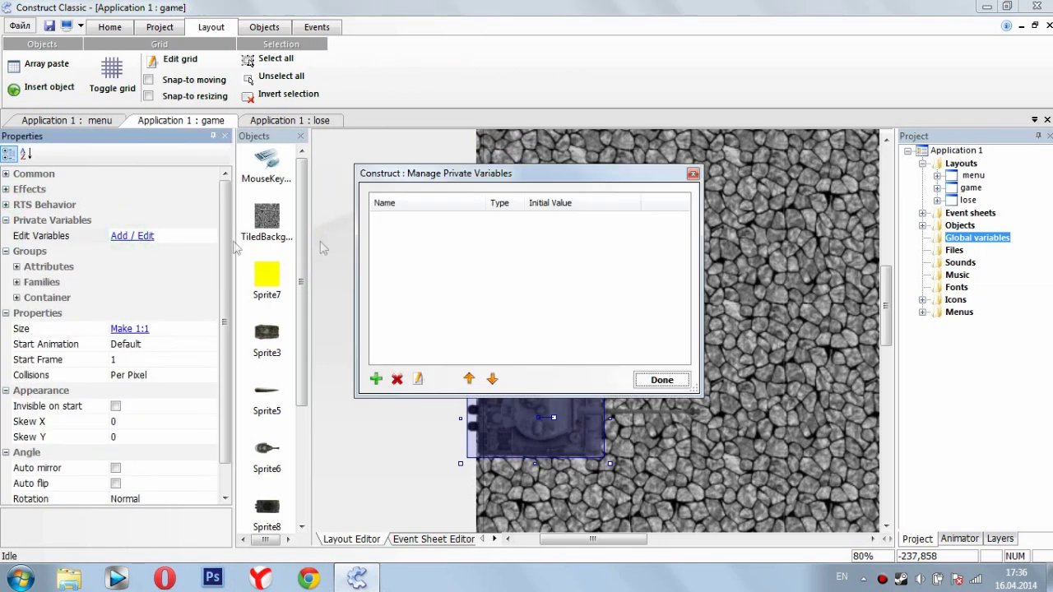
{"action": "left_click", "coordinate": [376, 378]}
{"action": "double_click", "coordinate": [466, 268]}
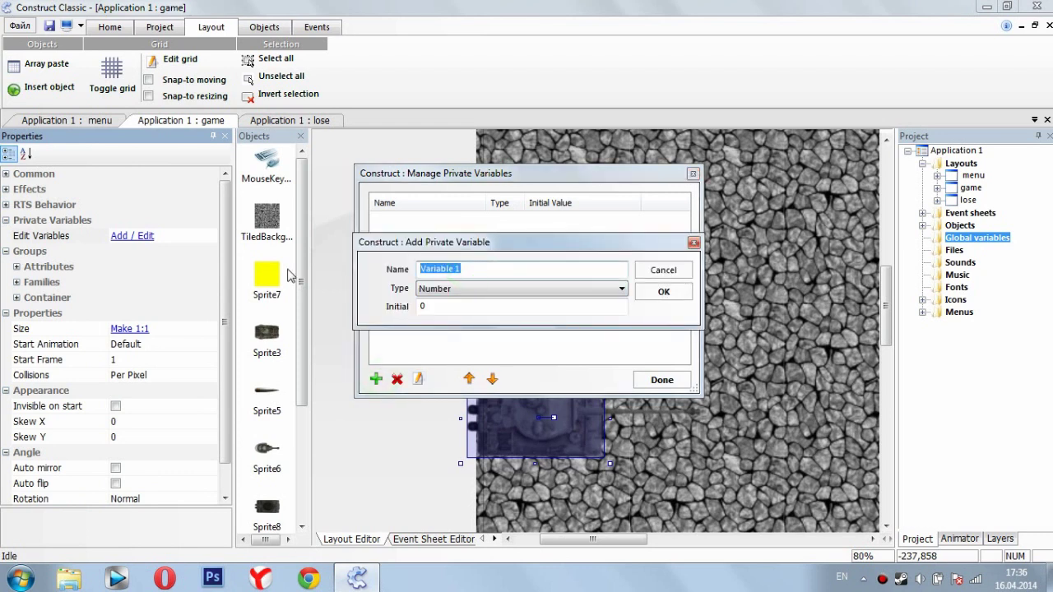
{"action": "type", "text": "HP"}
{"action": "double_click", "coordinate": [461, 303]}
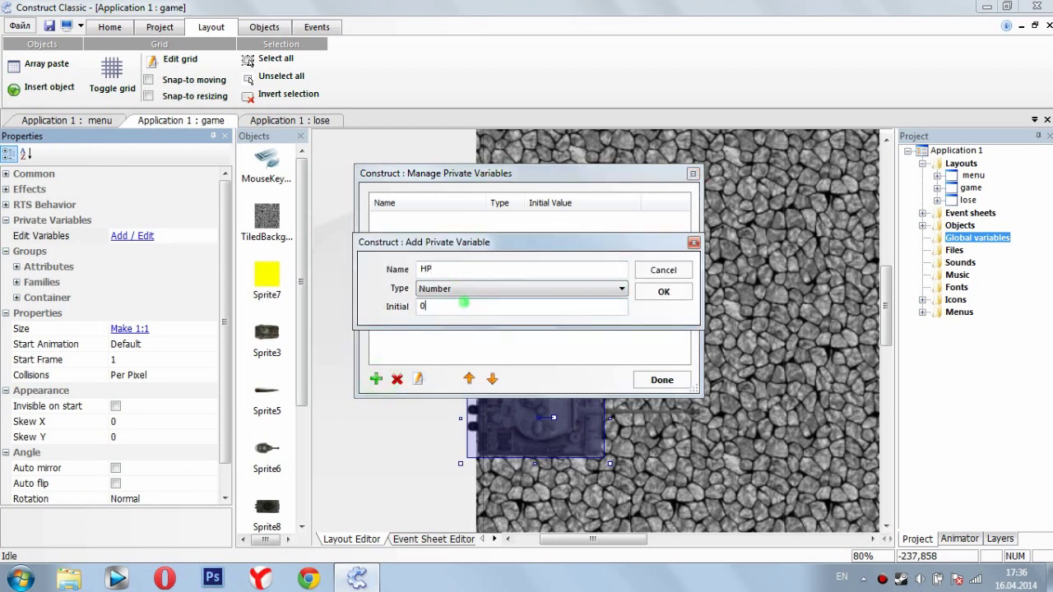
{"action": "type", "text": "100"}
{"action": "key", "text": "Return"}
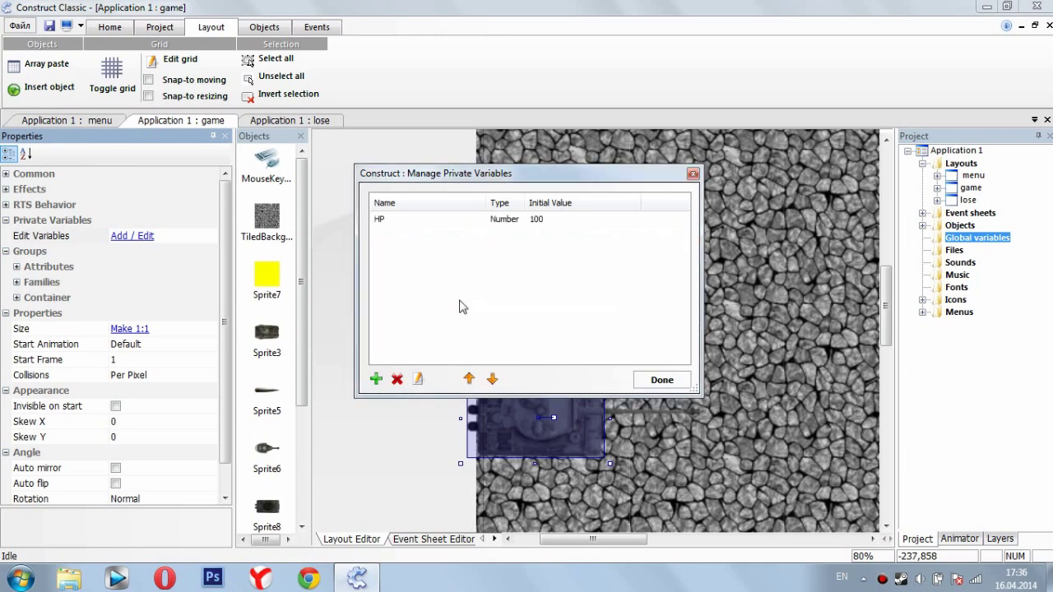
{"action": "left_click", "coordinate": [660, 381]}
Move the enemy tank's hull and turret together slightly right so the tank sits fully on the stone background
{"action": "left_click", "coordinate": [414, 352]}
{"action": "left_click", "coordinate": [494, 421]}
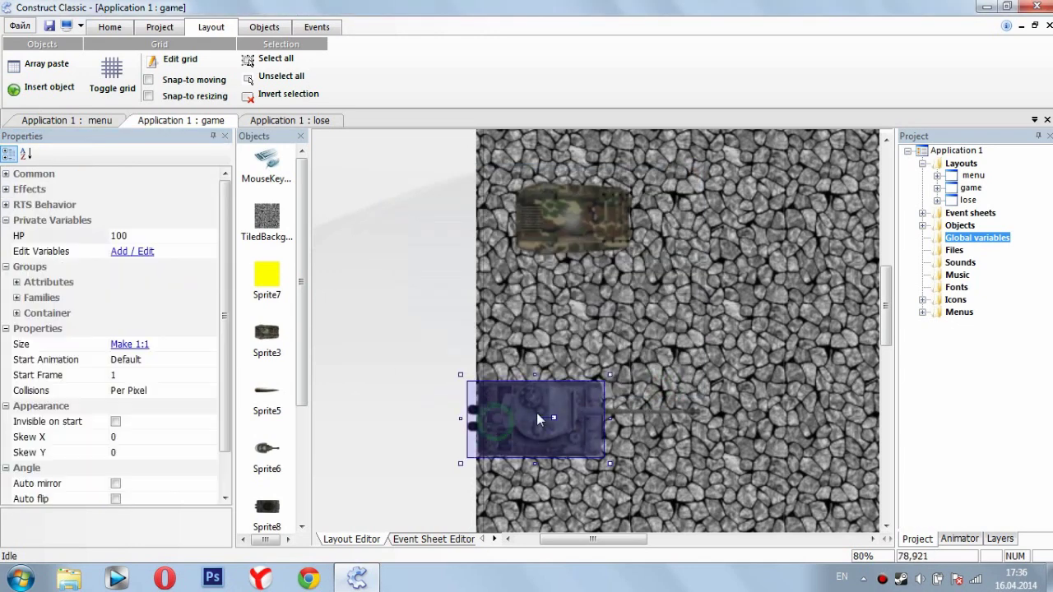
{"action": "left_click", "coordinate": [534, 408], "text": "ctrl"}
{"action": "left_click_drag", "start_coordinate": [523, 409], "coordinate": [558, 412]}
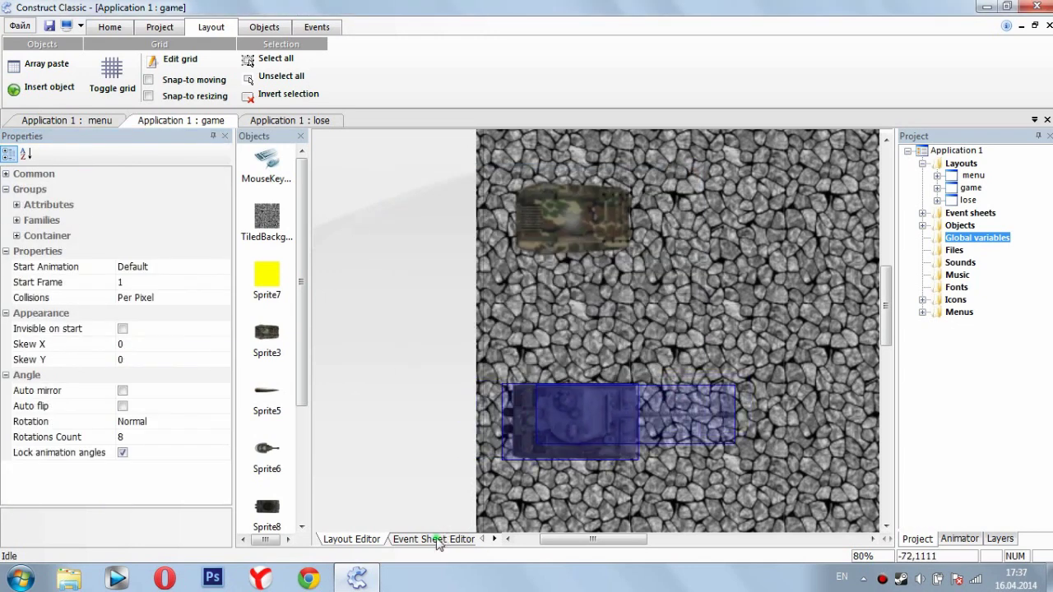
Add an action to the Sprite5–Sprite8 collision event that subtracts 10 from Sprite8's HP
{"action": "left_click", "coordinate": [433, 539]}
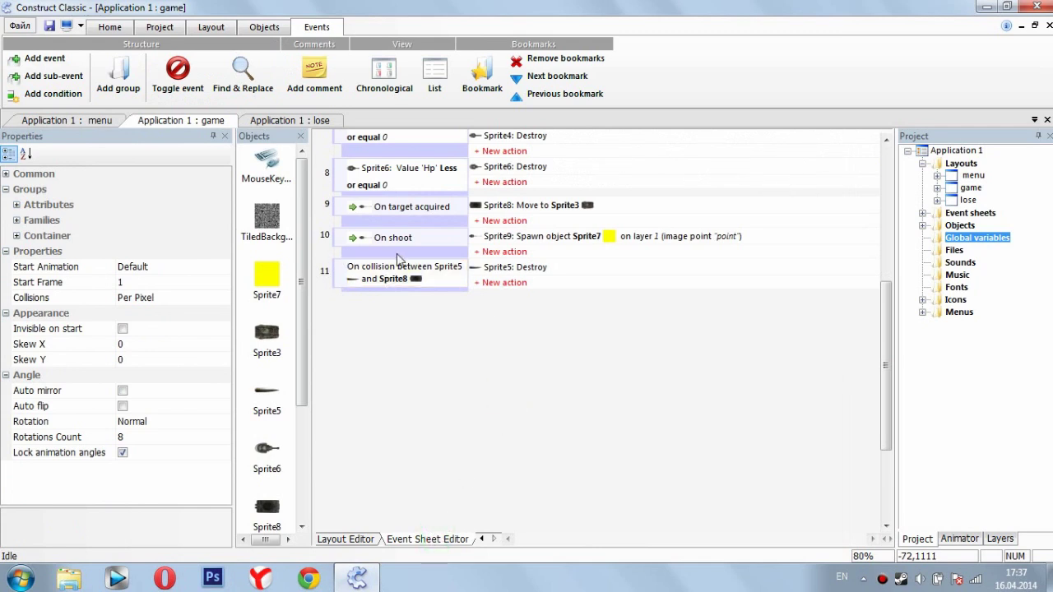
{"action": "left_click", "coordinate": [503, 282]}
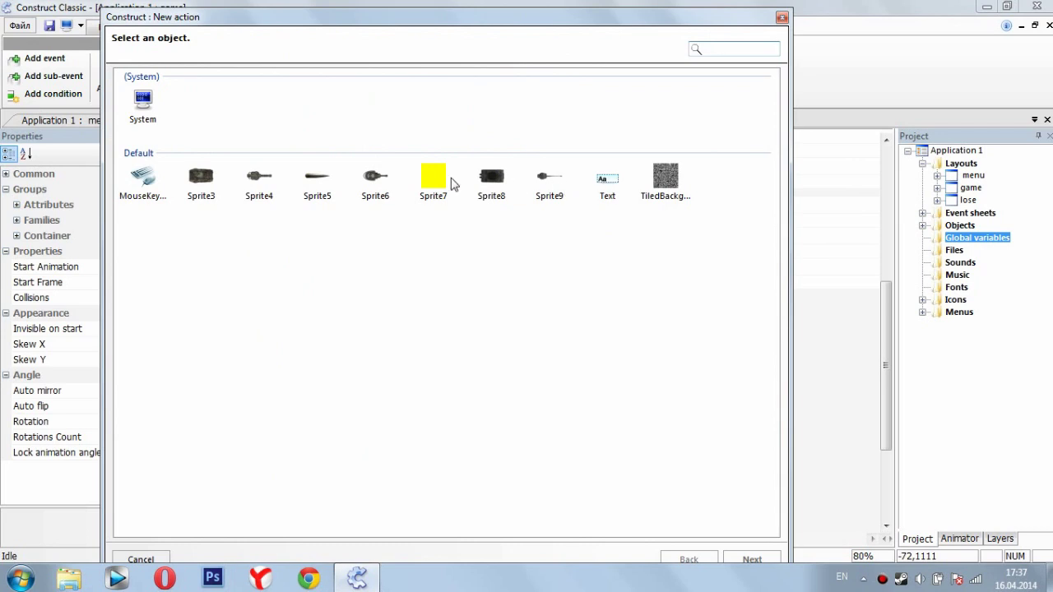
{"action": "double_click", "coordinate": [136, 105]}
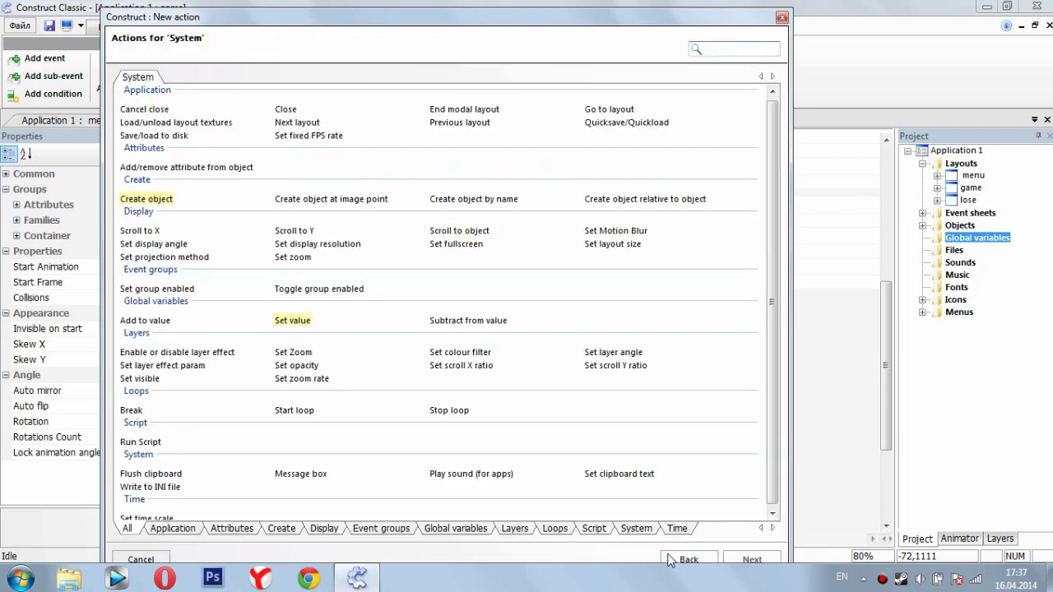
{"action": "left_click", "coordinate": [671, 559]}
{"action": "double_click", "coordinate": [493, 175]}
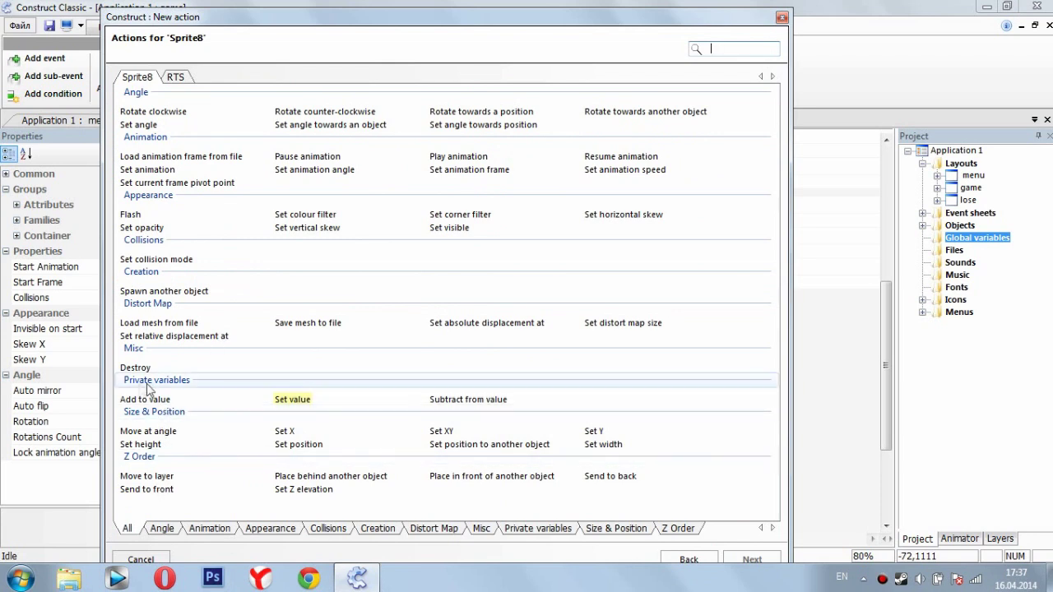
{"action": "double_click", "coordinate": [473, 402]}
{"action": "left_click", "coordinate": [157, 133]}
{"action": "left_click", "coordinate": [156, 136]}
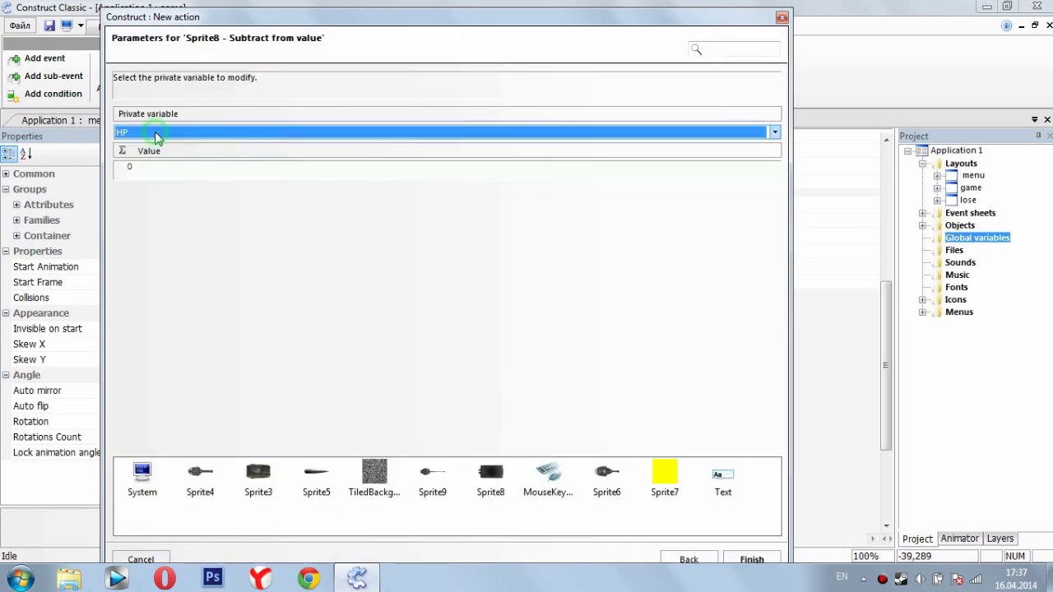
{"action": "left_click", "coordinate": [176, 167]}
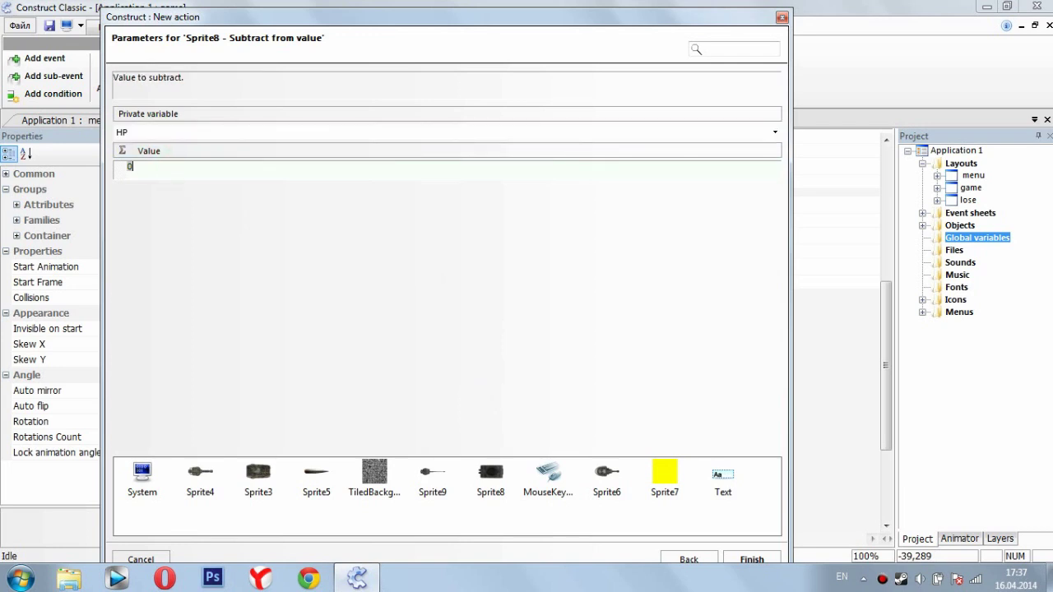
{"action": "type", "text": "10"}
{"action": "left_click", "coordinate": [752, 559]}
{"action": "left_click", "coordinate": [445, 381]}
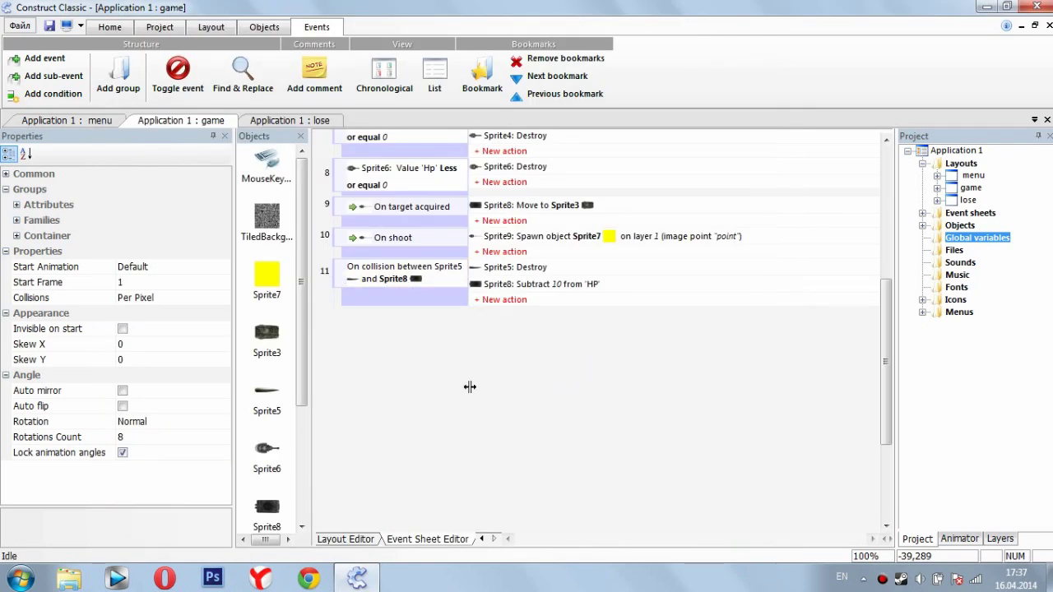
Add an event whose condition checks that Sprite8's private variable HP is less than or equal to 0
{"action": "left_click", "coordinate": [366, 539]}
{"action": "left_click", "coordinate": [452, 540]}
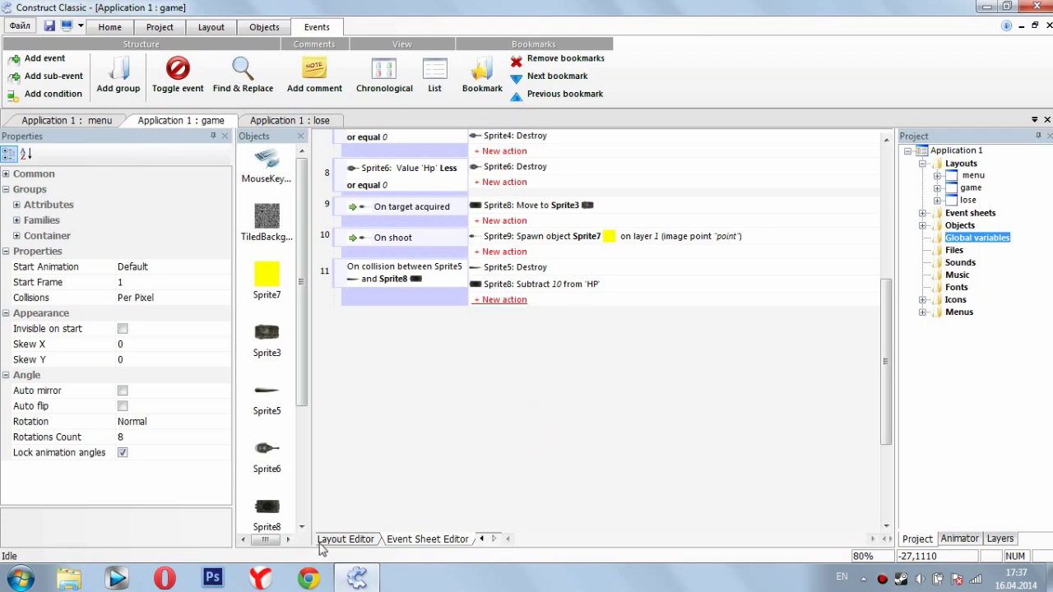
{"action": "right_click", "coordinate": [372, 359]}
{"action": "left_click", "coordinate": [432, 367]}
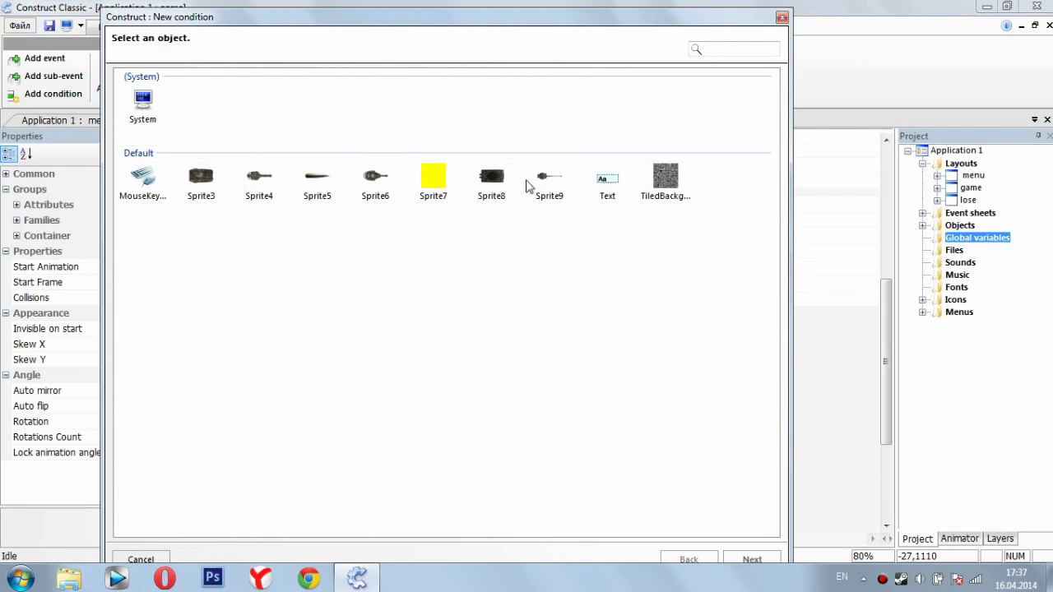
{"action": "double_click", "coordinate": [492, 176]}
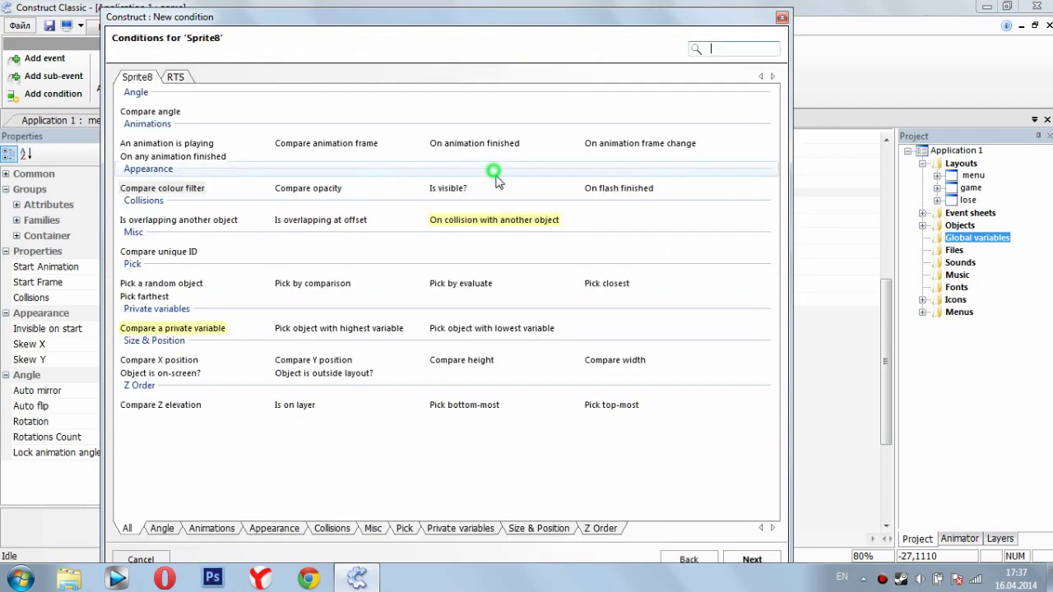
{"action": "double_click", "coordinate": [167, 329]}
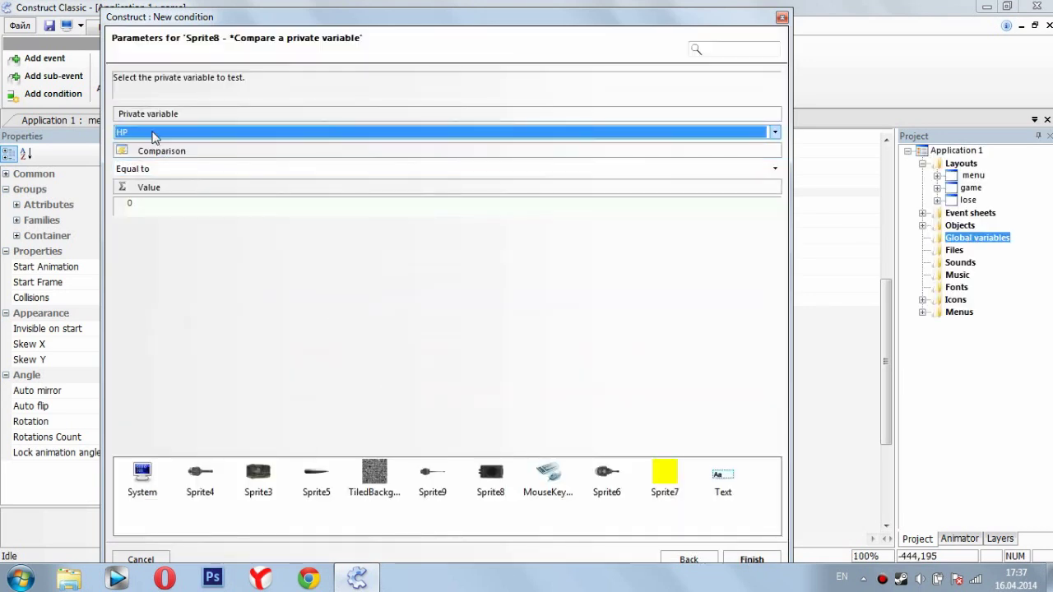
{"action": "left_click", "coordinate": [179, 169]}
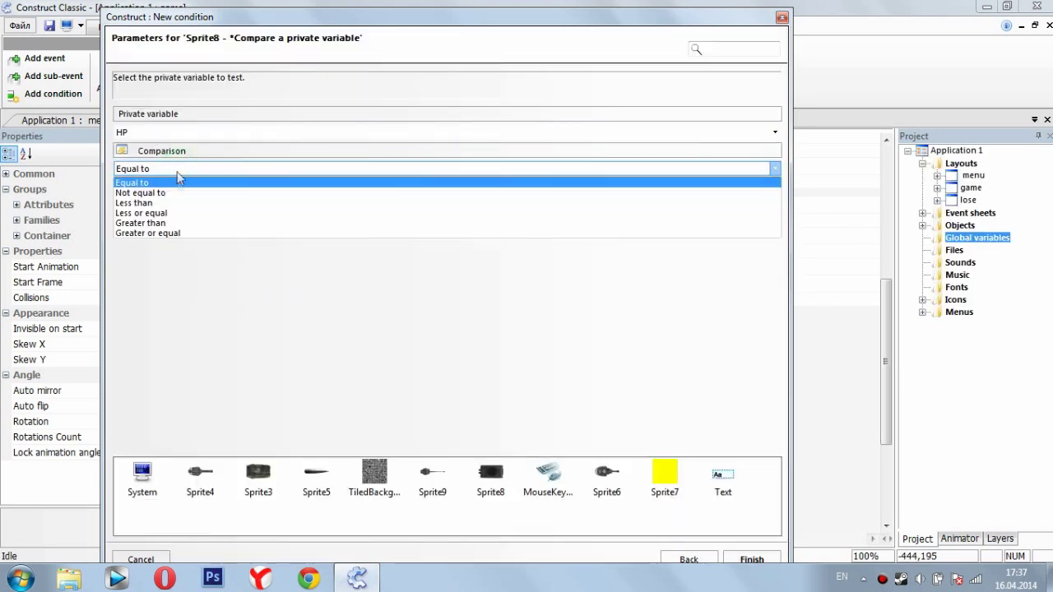
{"action": "left_click", "coordinate": [164, 212]}
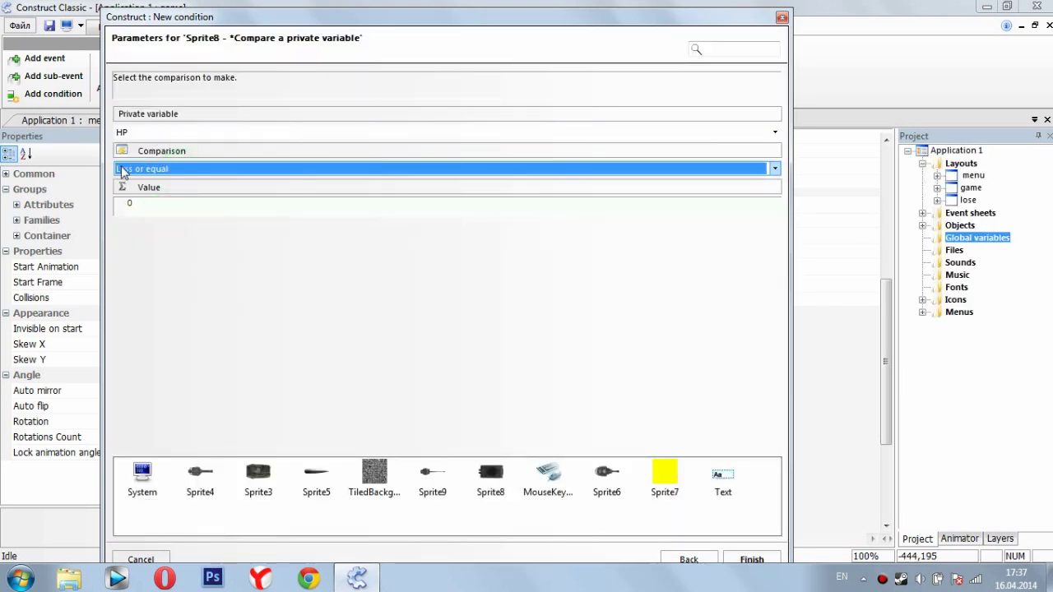
{"action": "left_click", "coordinate": [148, 206]}
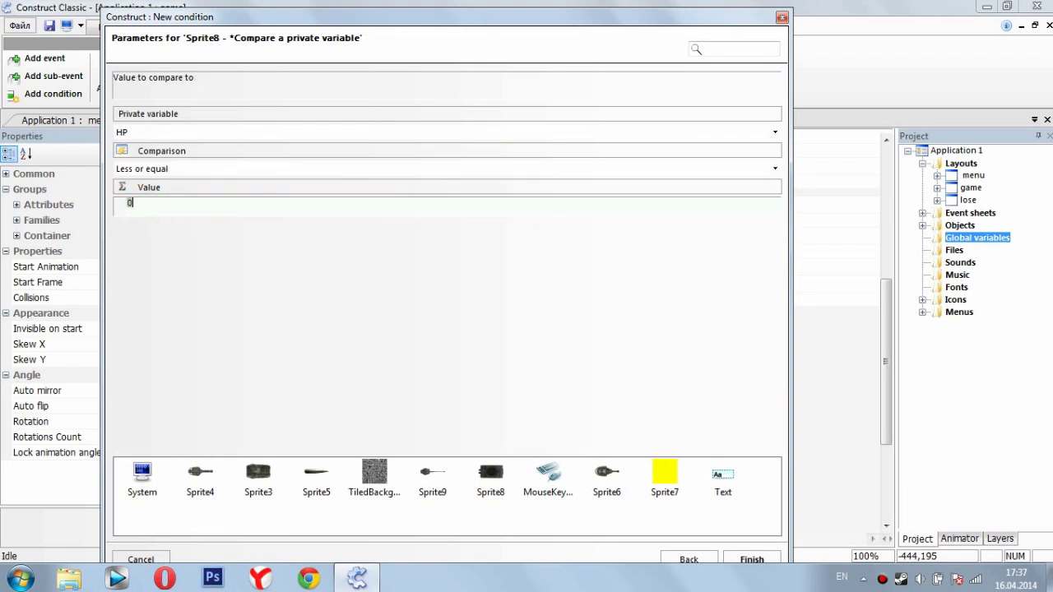
{"action": "left_click", "coordinate": [750, 559]}
Add actions to the Sprite8 HP event that destroy both Sprite8 and Sprite9
{"action": "left_click", "coordinate": [502, 314]}
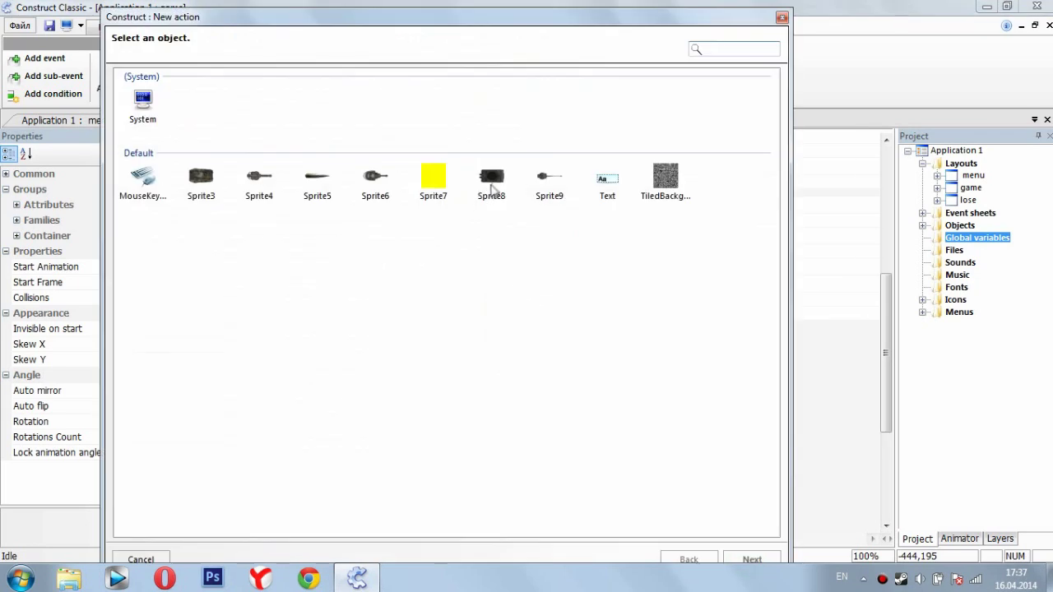
{"action": "double_click", "coordinate": [491, 179]}
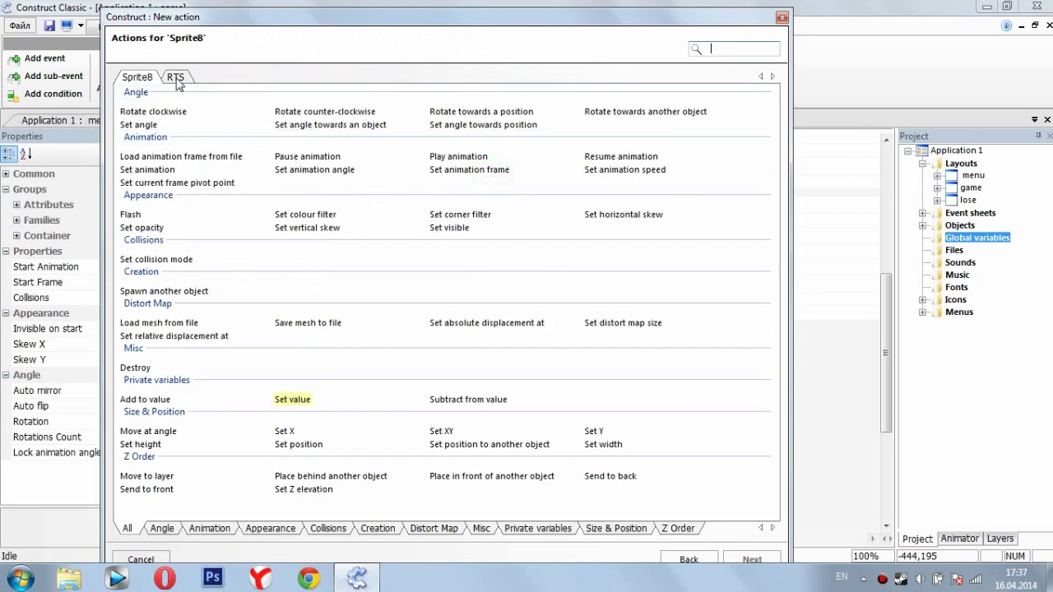
{"action": "double_click", "coordinate": [136, 369]}
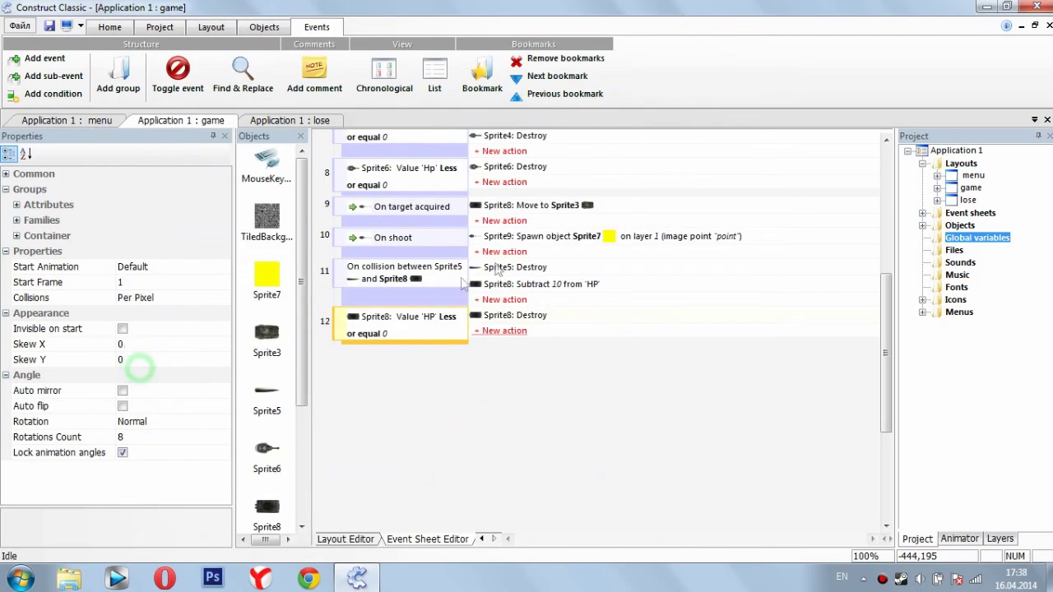
{"action": "left_click", "coordinate": [493, 337]}
{"action": "double_click", "coordinate": [546, 180]}
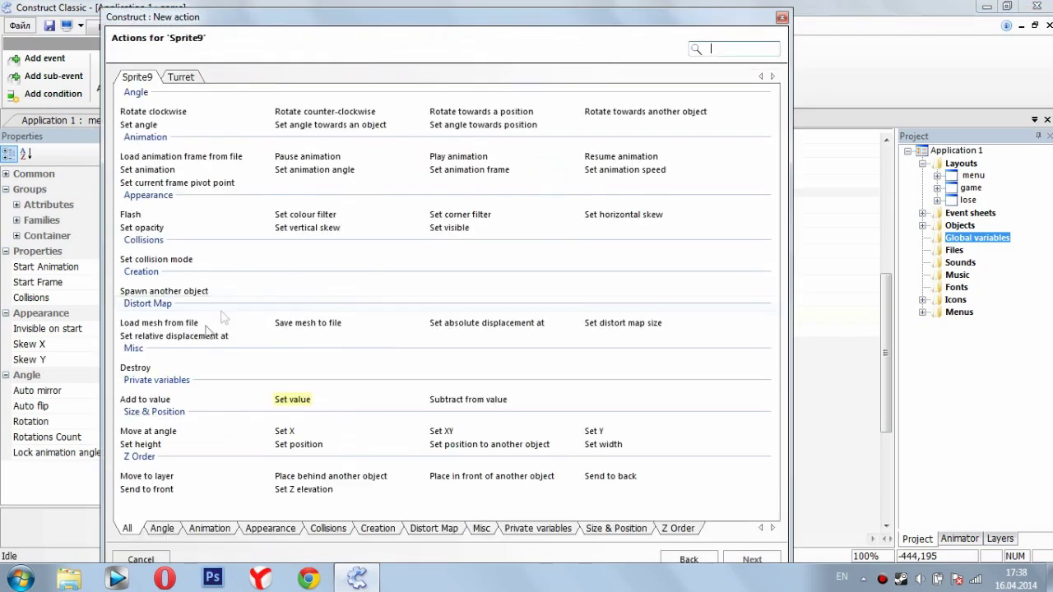
{"action": "double_click", "coordinate": [135, 367]}
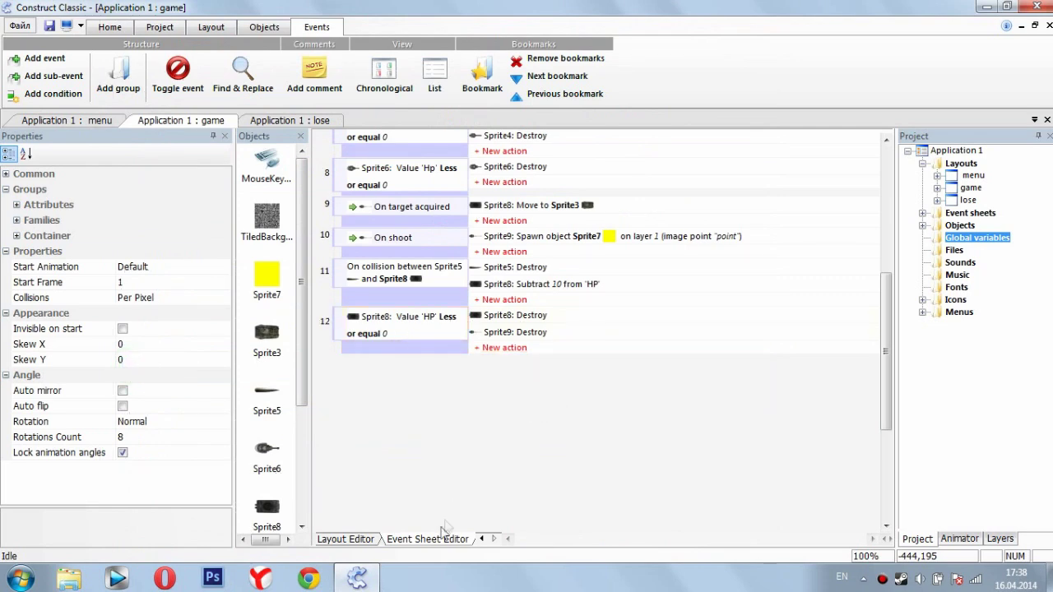
Run the game layout, drive the player tank and shoot at the enemy tank to test its destruction, and close the preview
{"action": "left_click", "coordinate": [160, 26]}
{"action": "left_click", "coordinate": [88, 74]}
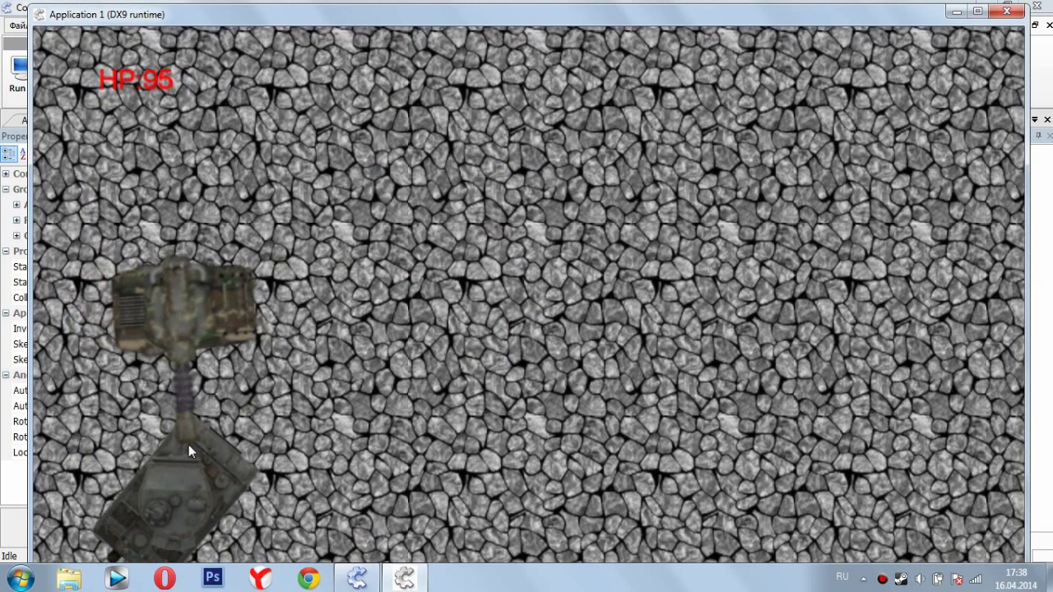
{"action": "key", "text": "Up"}
{"action": "left_click", "coordinate": [197, 419]}
{"action": "left_click", "coordinate": [287, 378]}
{"action": "left_click", "coordinate": [311, 376]}
{"action": "left_click", "coordinate": [336, 389]}
{"action": "key", "text": "Right"}
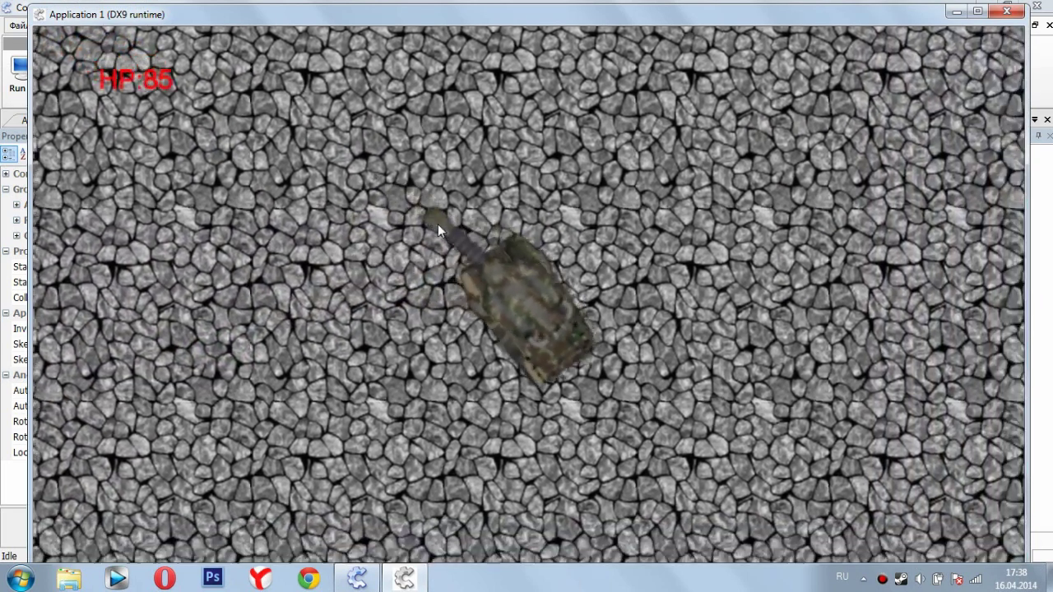
{"action": "key", "text": "Right"}
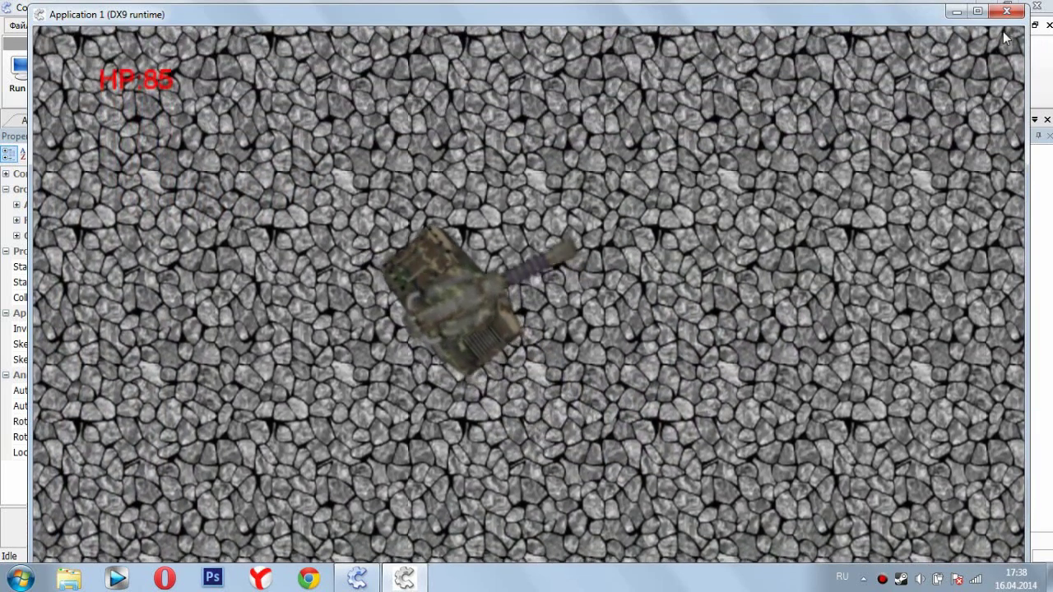
{"action": "left_click", "coordinate": [1007, 10]}
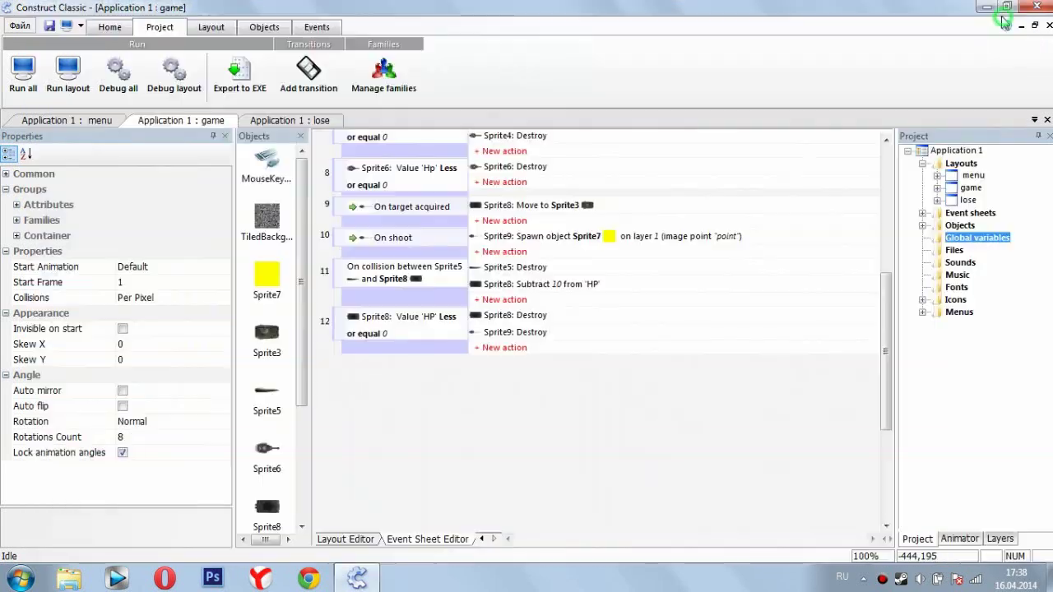
{"action": "left_click", "coordinate": [343, 539]}
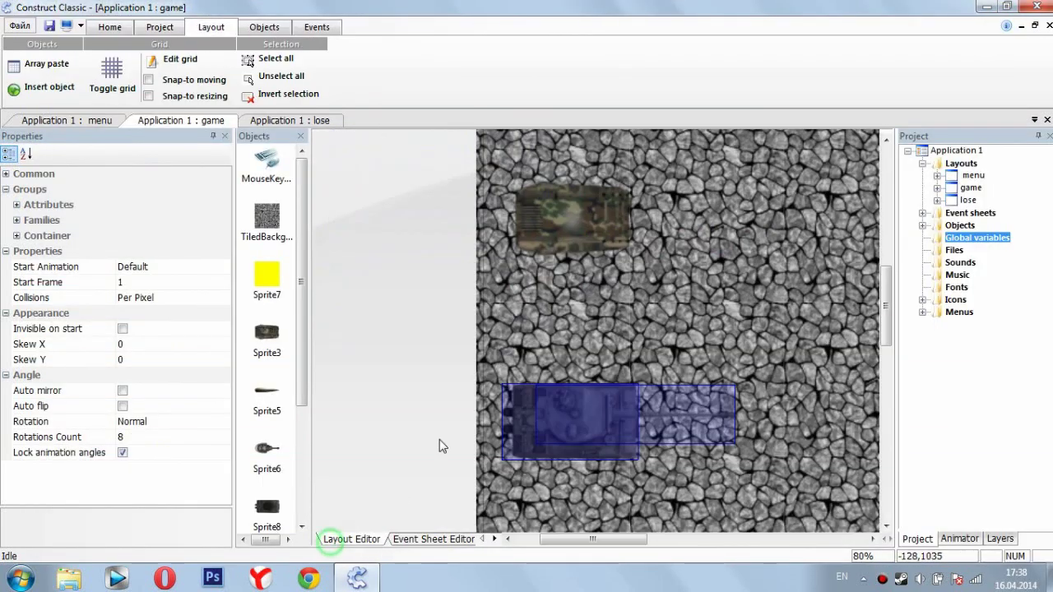
{"action": "left_click", "coordinate": [388, 318]}
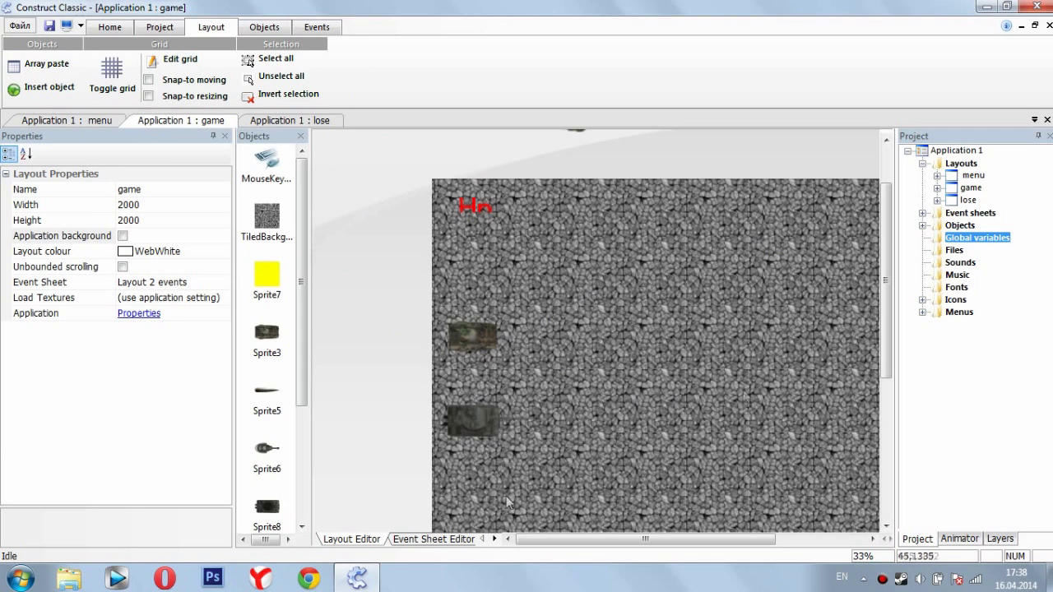
{"action": "left_click", "coordinate": [967, 199]}
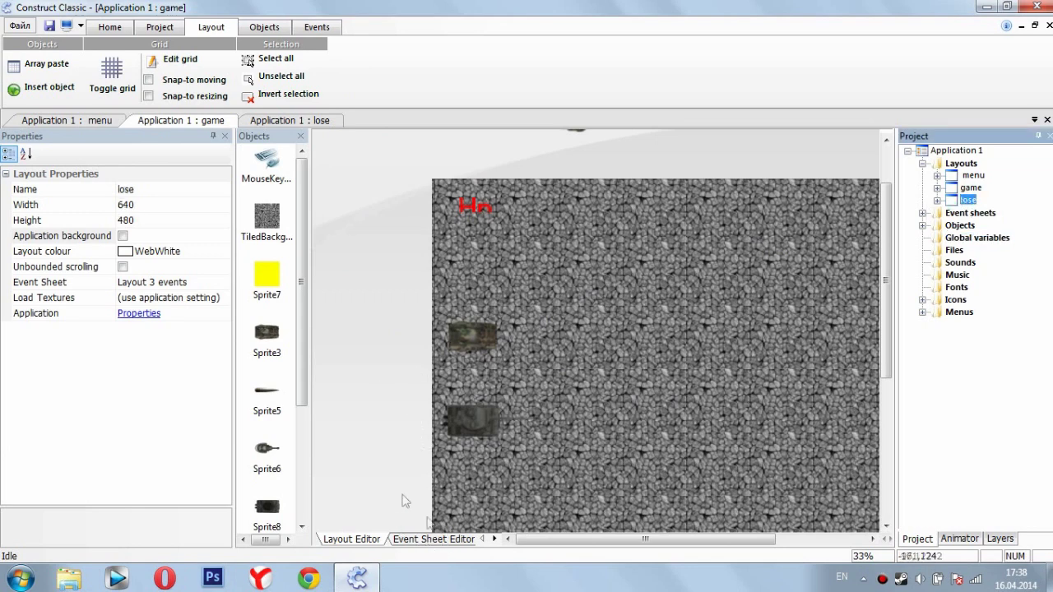
{"action": "left_click", "coordinate": [436, 541]}
{"action": "right_click", "coordinate": [442, 394]}
{"action": "left_click", "coordinate": [394, 380]}
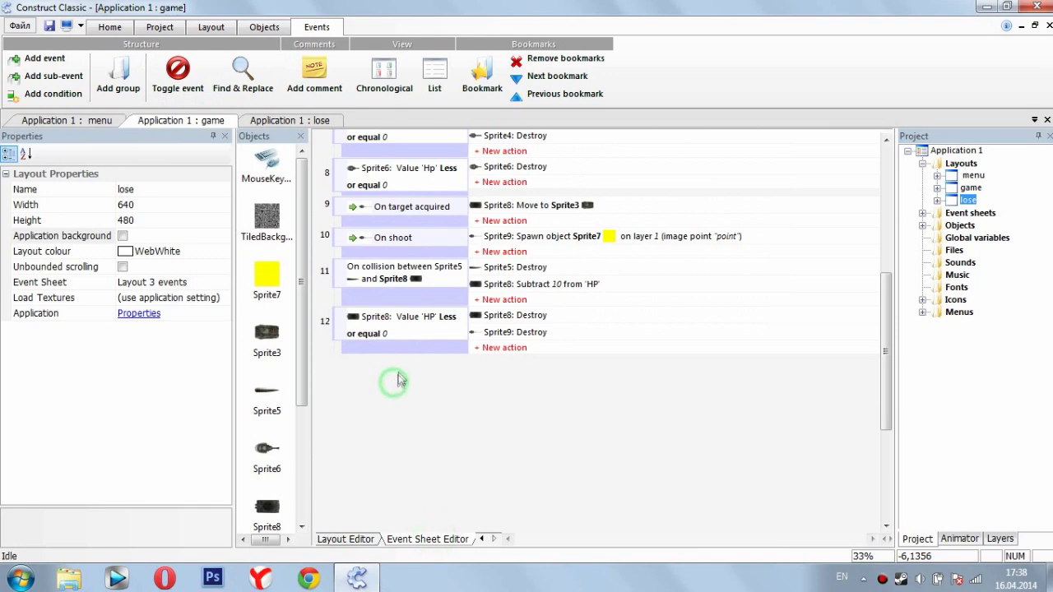
Start a System Go to layout action in the event for Sprite3's Hp at or below 0, with "lose" as the layout
{"action": "scroll", "coordinate": [401, 377], "scroll_direction": "up", "scroll_amount": 3}
{"action": "scroll", "coordinate": [402, 377], "scroll_direction": "up", "scroll_amount": 2}
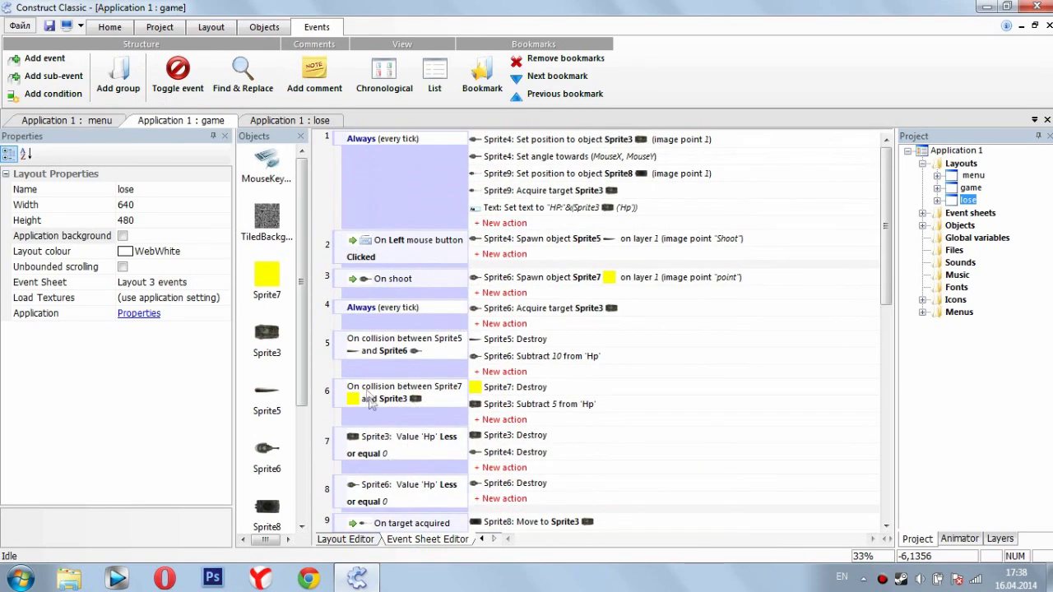
{"action": "scroll", "coordinate": [374, 411], "scroll_direction": "down", "scroll_amount": 2}
{"action": "left_click", "coordinate": [375, 331]}
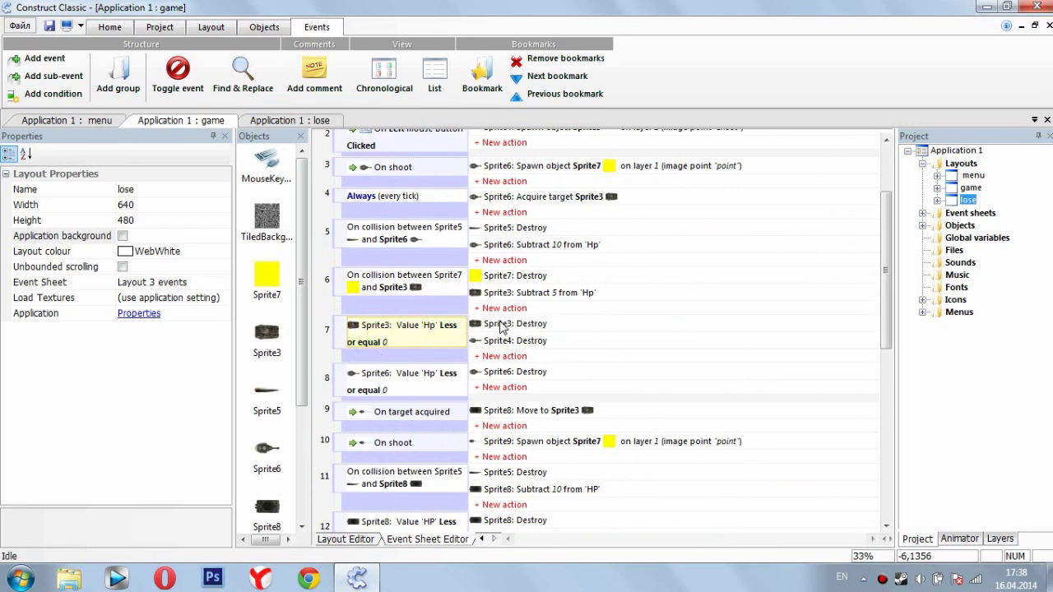
{"action": "left_click", "coordinate": [491, 356]}
{"action": "left_click", "coordinate": [142, 100]}
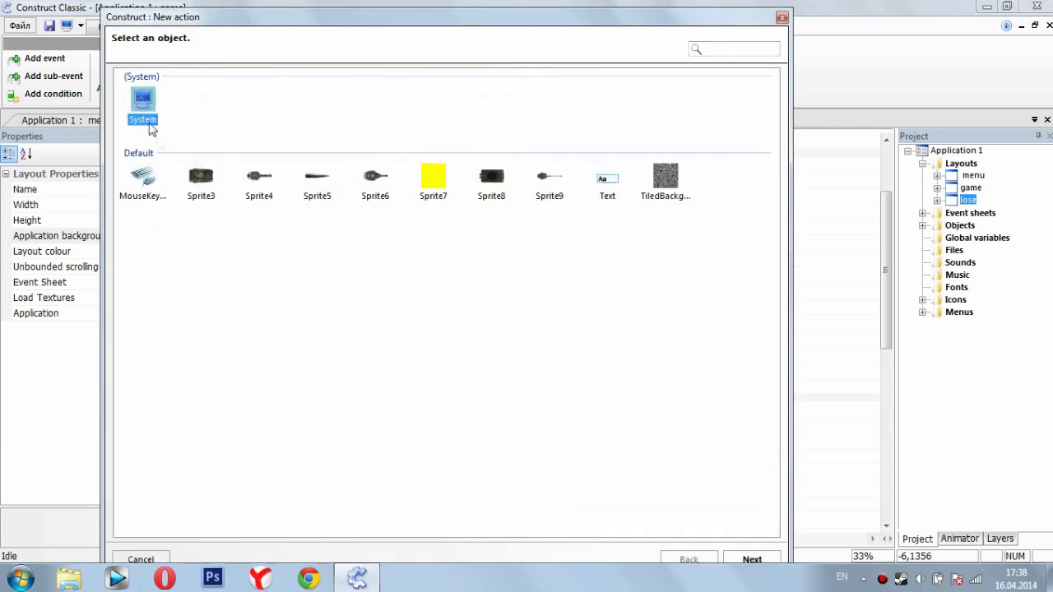
{"action": "double_click", "coordinate": [144, 98]}
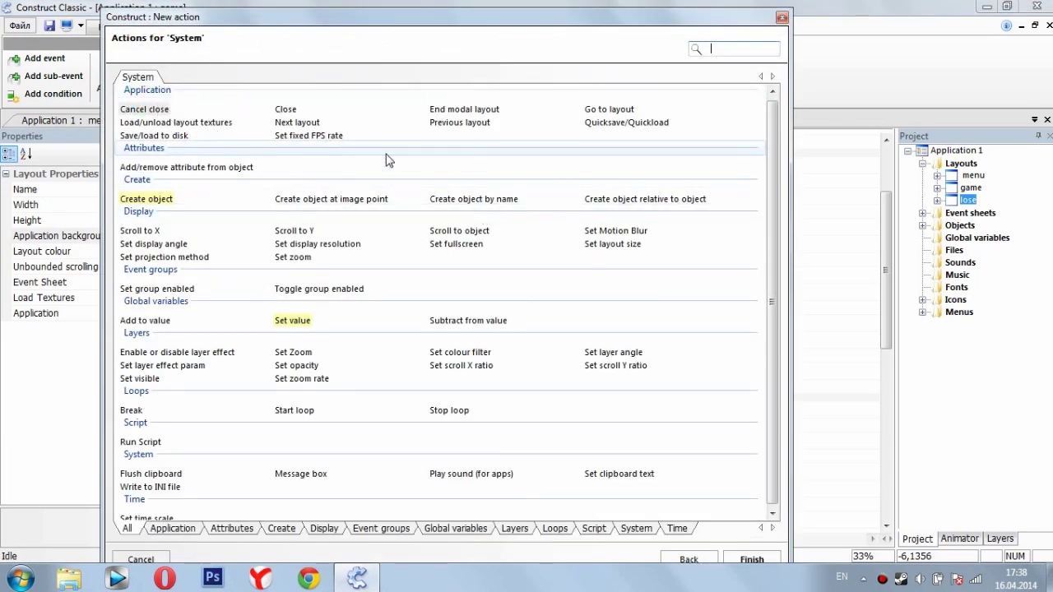
{"action": "left_click", "coordinate": [294, 123]}
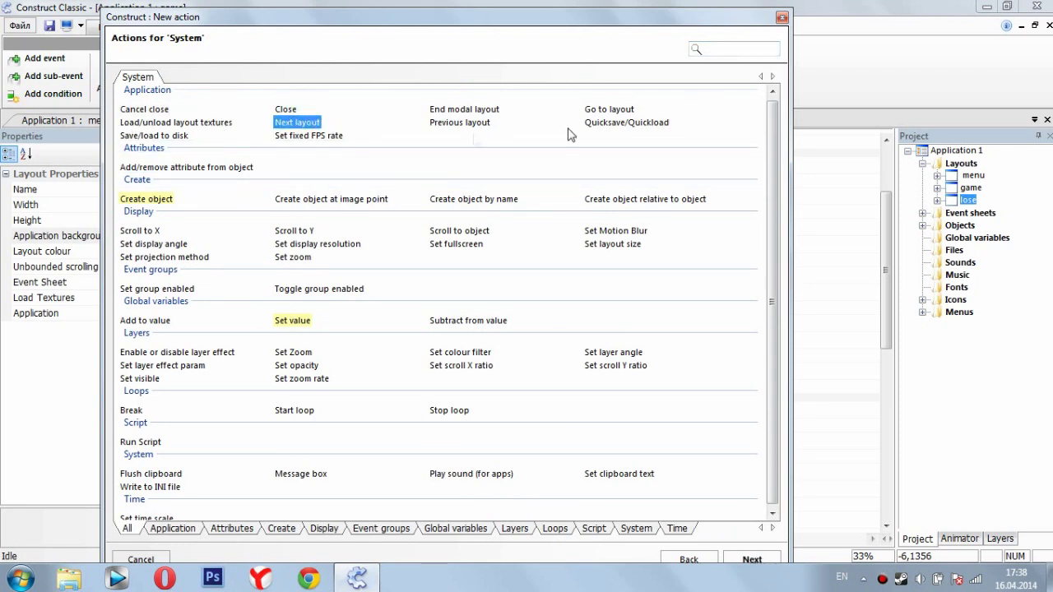
{"action": "double_click", "coordinate": [620, 108]}
{"action": "left_click", "coordinate": [210, 134]}
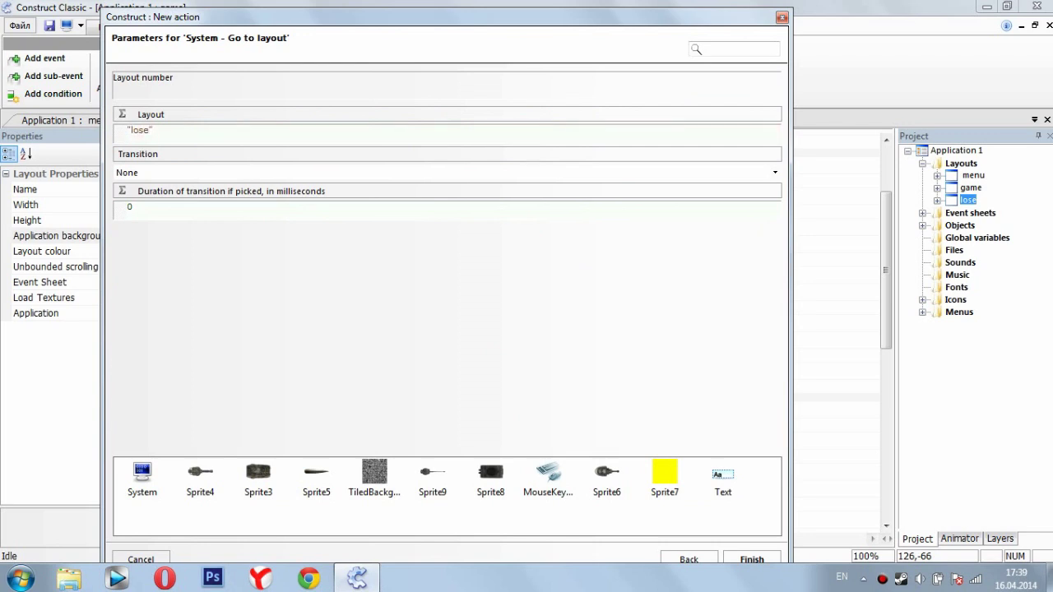
Try a transition duration of 3000 ms, restore it to 0 ms and finish the Go to layout action with transition None
{"action": "left_click", "coordinate": [167, 212]}
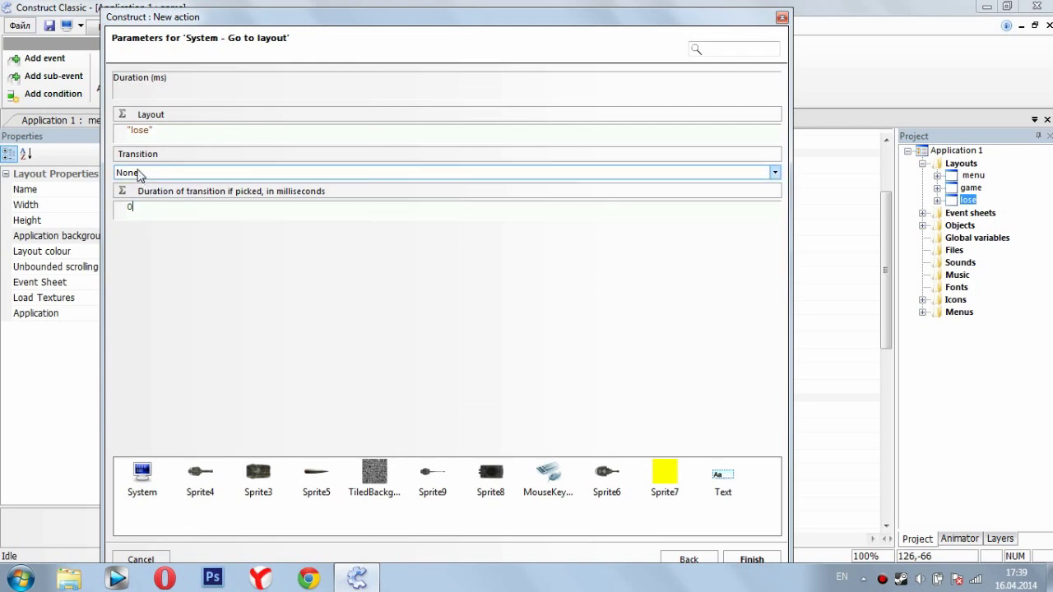
{"action": "left_click", "coordinate": [175, 211]}
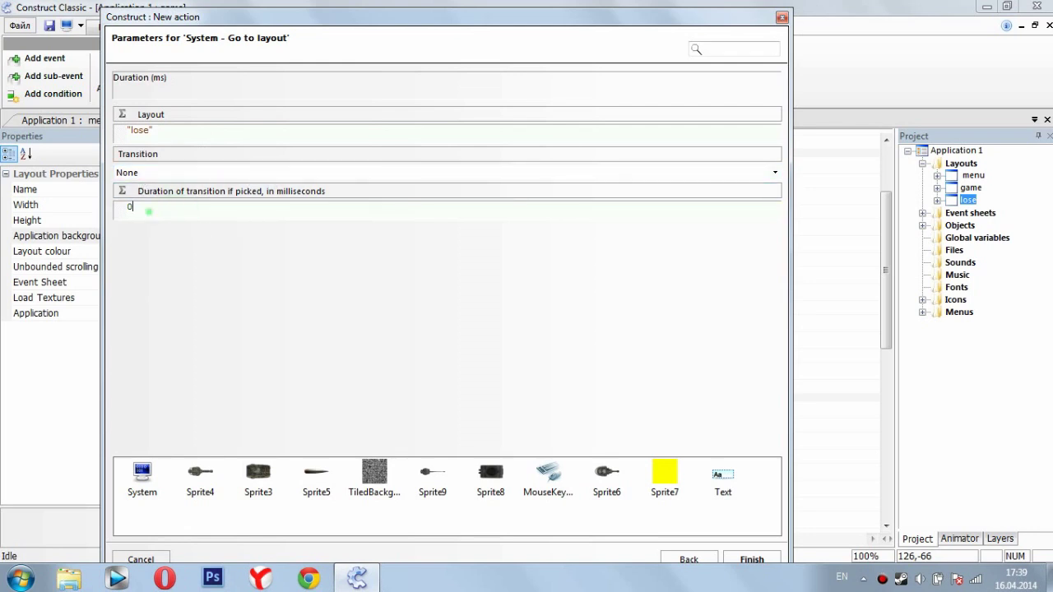
{"action": "double_click", "coordinate": [149, 211]}
{"action": "left_click", "coordinate": [180, 255]}
{"action": "left_click", "coordinate": [133, 217]}
{"action": "left_click", "coordinate": [165, 130]}
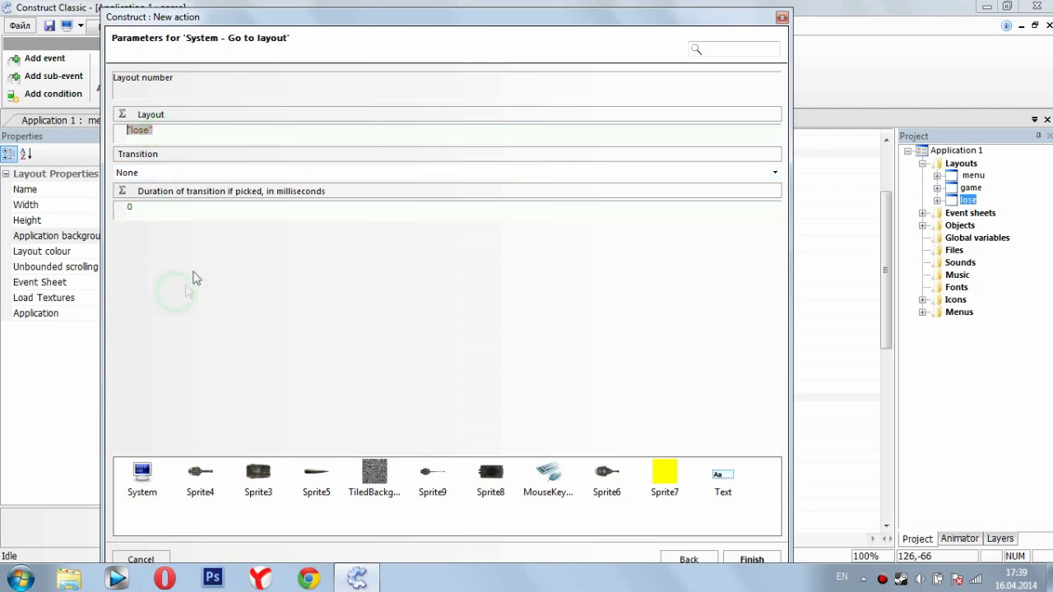
{"action": "left_click", "coordinate": [152, 214]}
{"action": "double_click", "coordinate": [155, 212]}
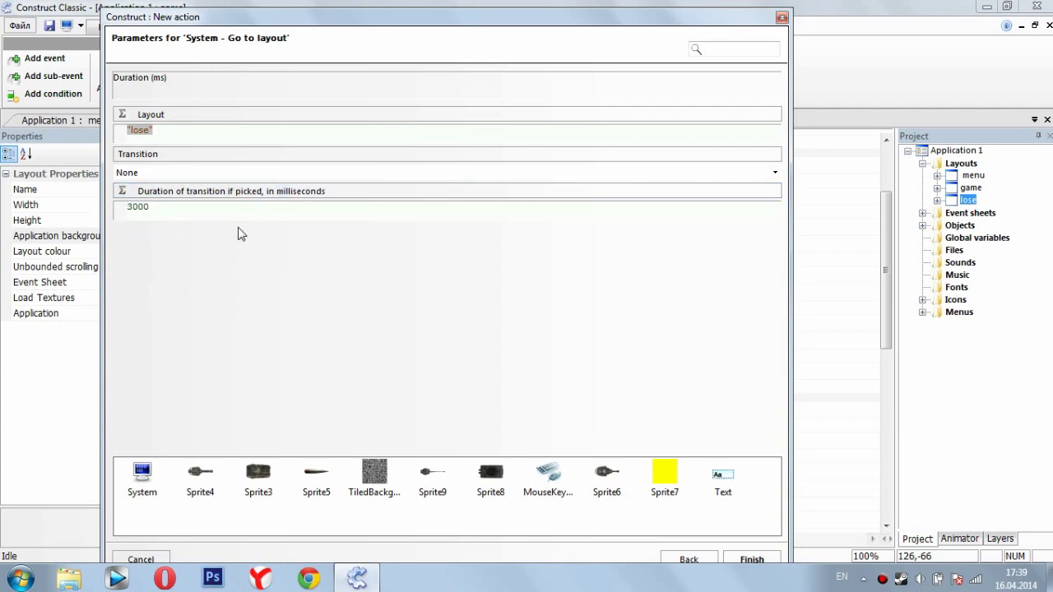
{"action": "left_click", "coordinate": [411, 297]}
{"action": "left_click", "coordinate": [752, 559]}
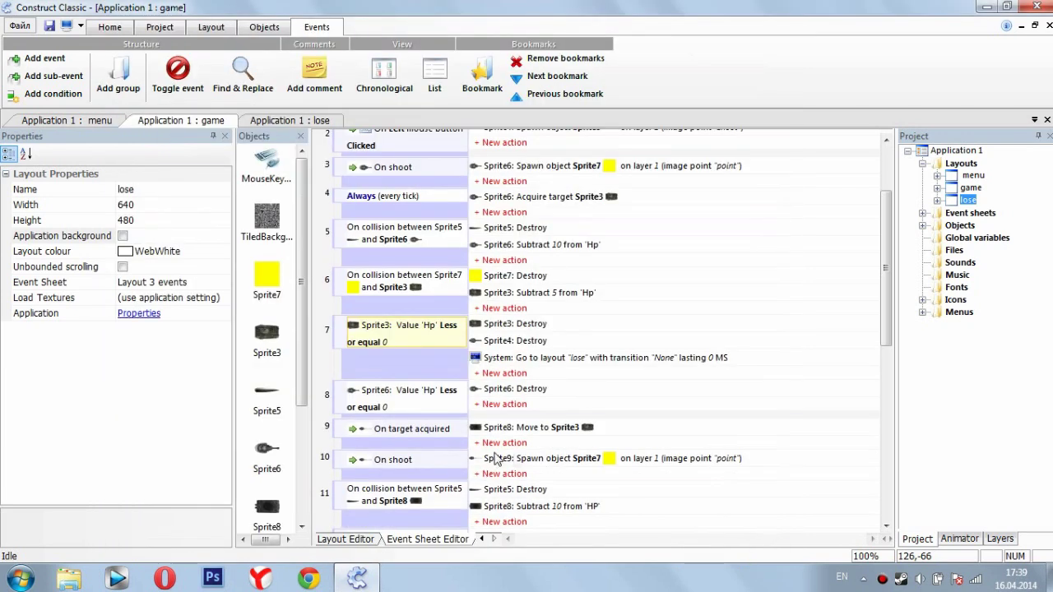
Run the game layout, drive the player tank under enemy fire until its HP runs out to test the lose transition, and close the preview
{"action": "left_click", "coordinate": [159, 26]}
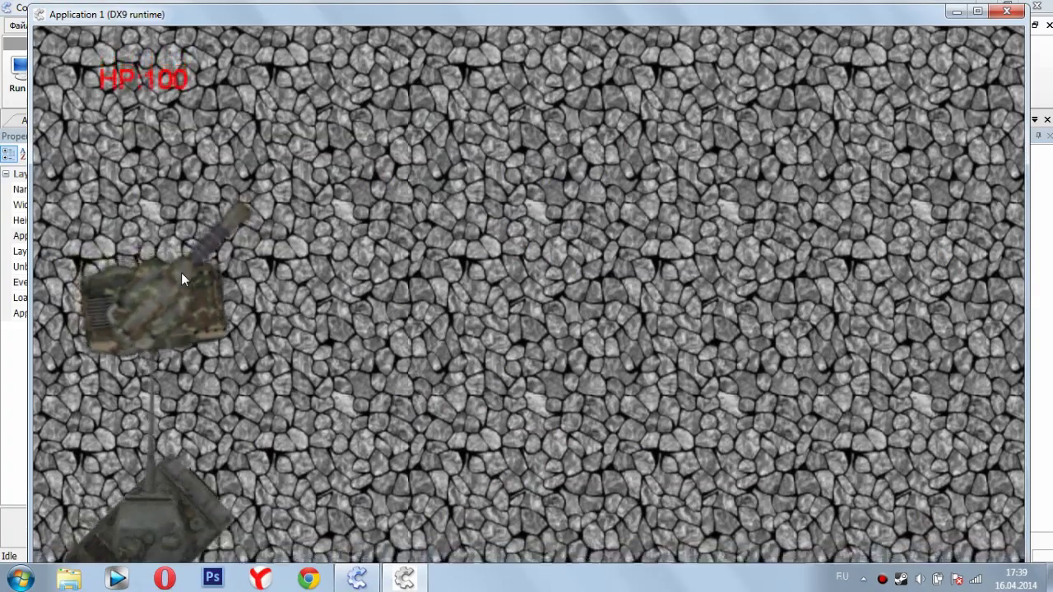
{"action": "key", "text": "Down"}
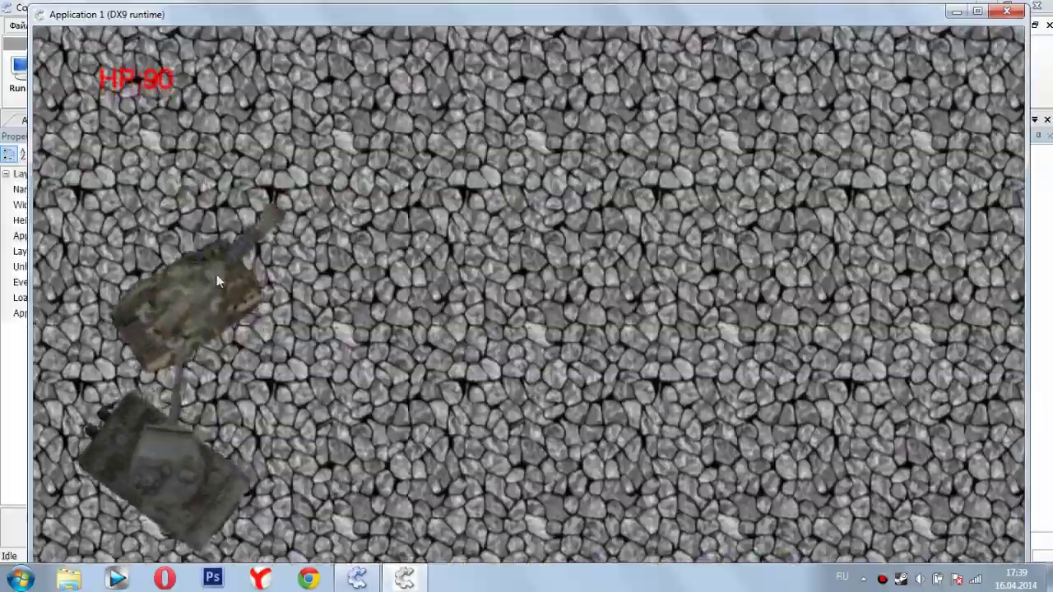
{"action": "key", "text": "Up"}
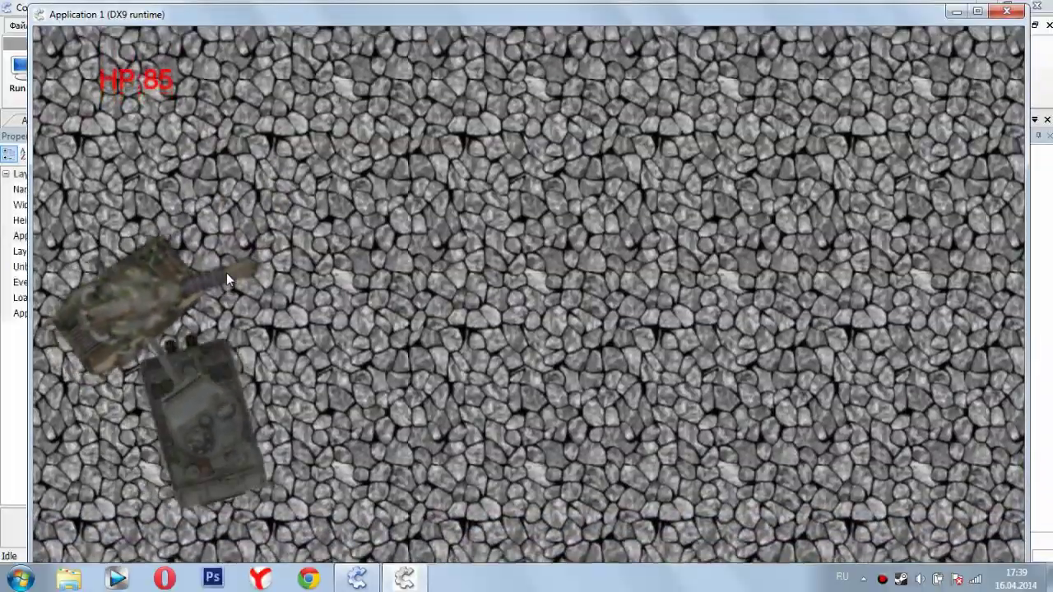
{"action": "key", "text": "Right"}
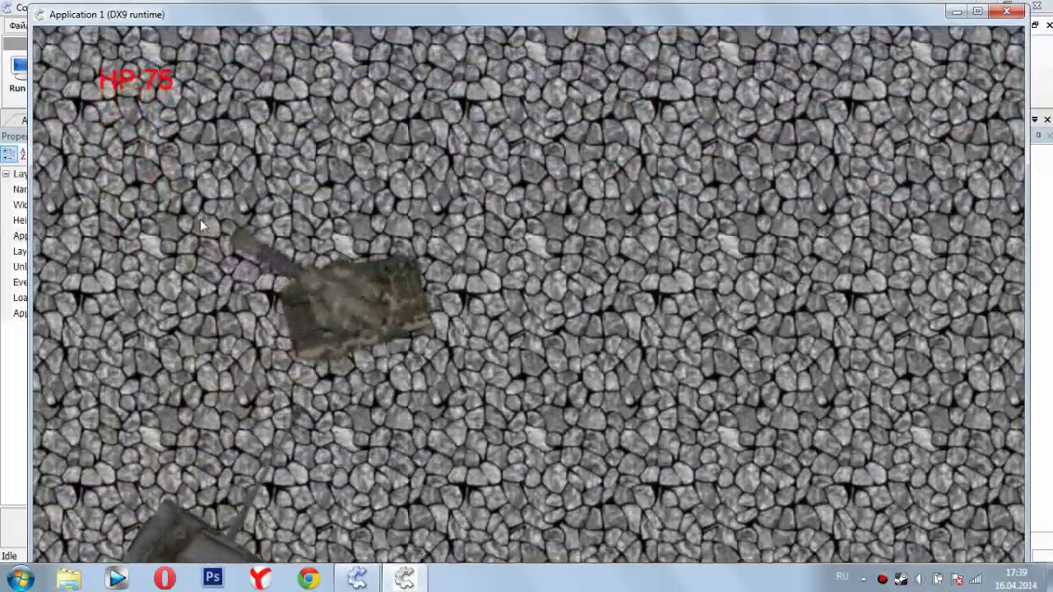
{"action": "key", "text": "Up"}
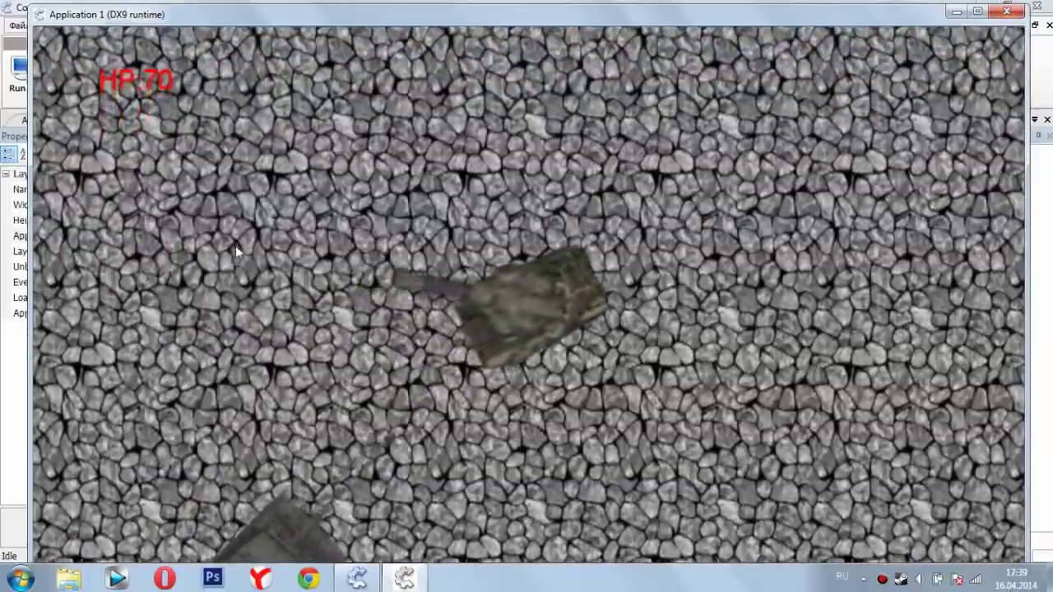
{"action": "key", "text": "Right"}
{"action": "key", "text": "Left"}
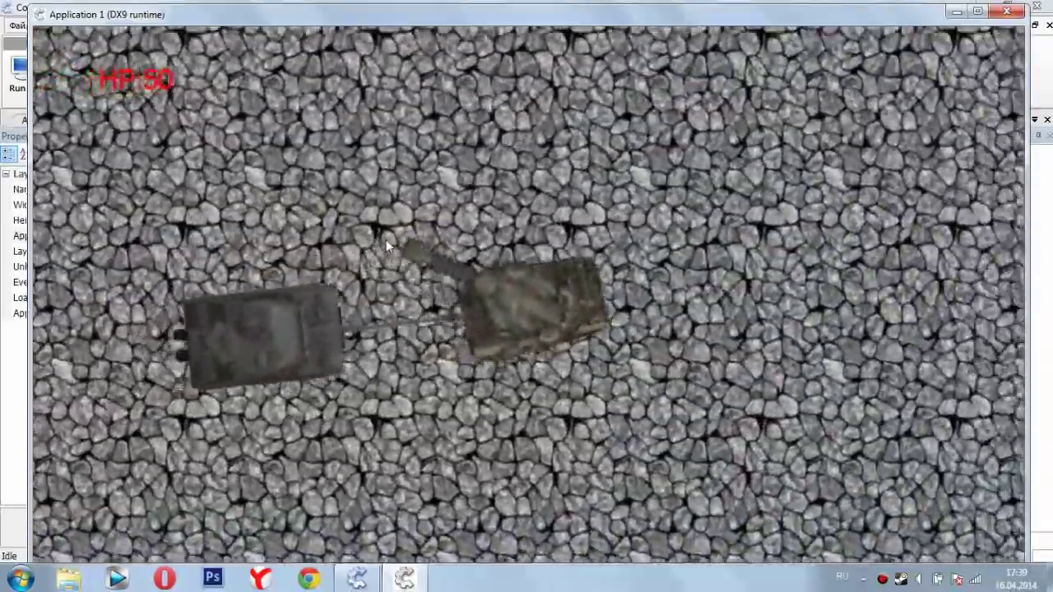
{"action": "key", "text": "Up"}
{"action": "key", "text": "Left"}
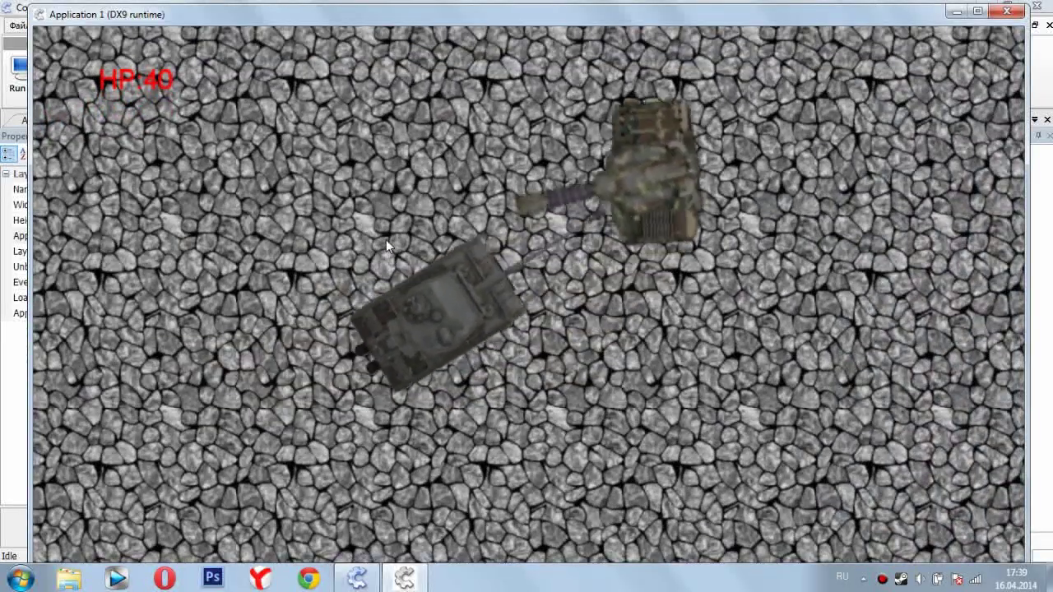
{"action": "key", "text": "Right"}
{"action": "key", "text": "Right"}
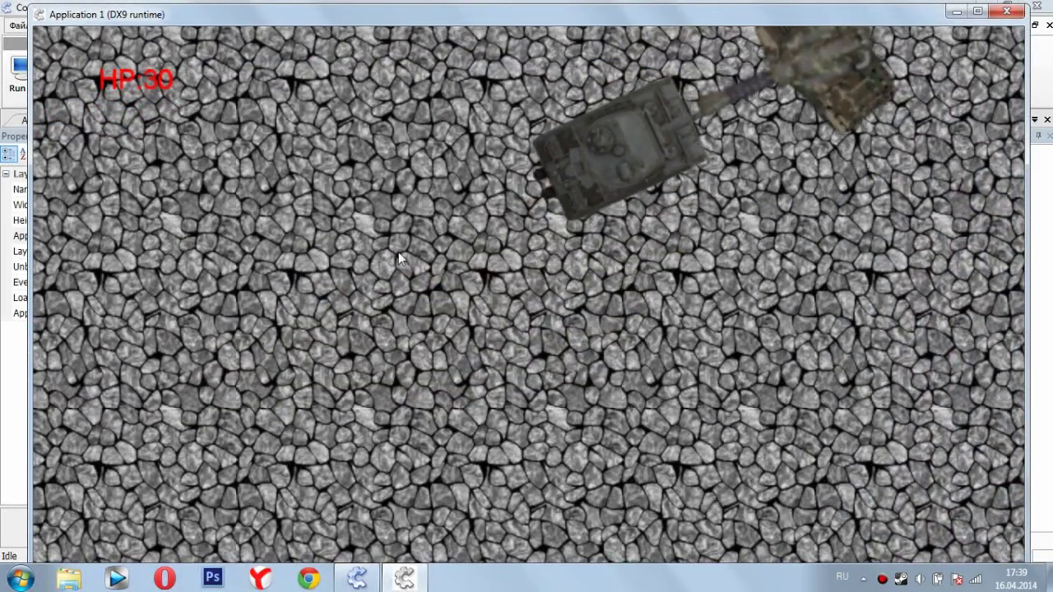
{"action": "key", "text": "Right"}
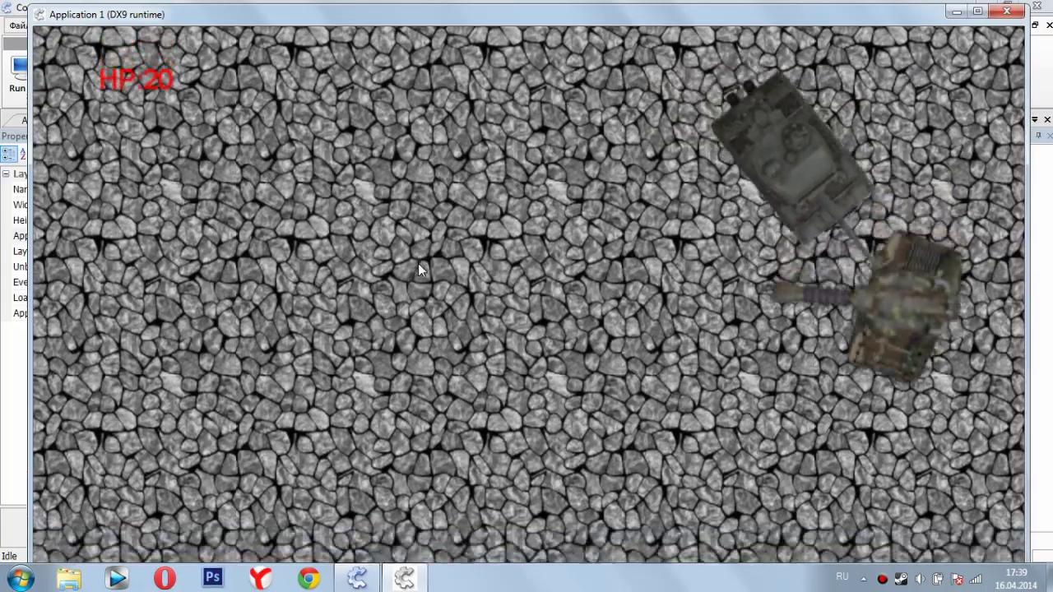
{"action": "key", "text": "Left"}
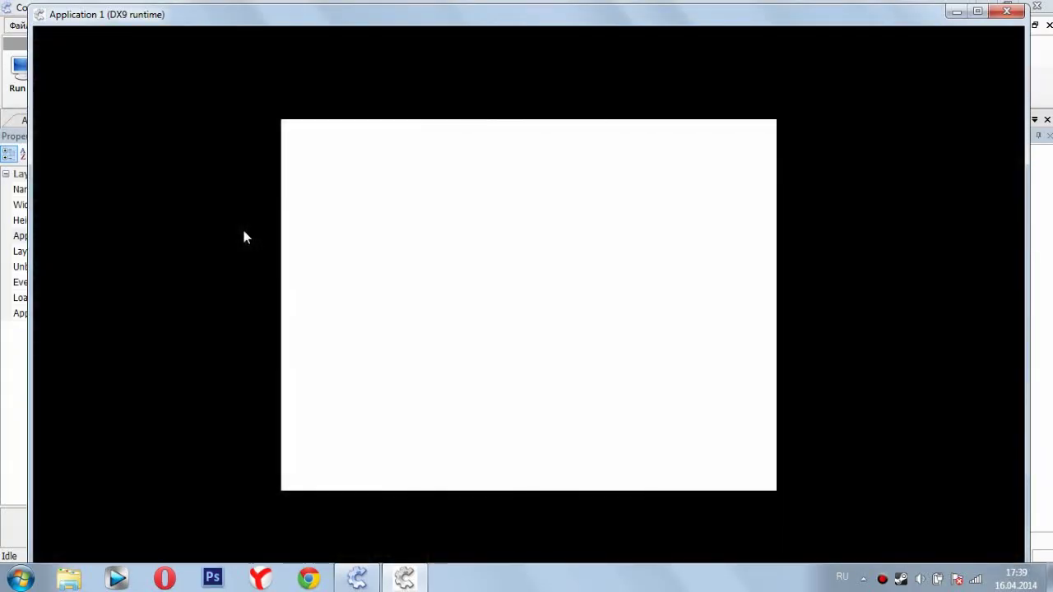
{"action": "double_click", "coordinate": [460, 18]}
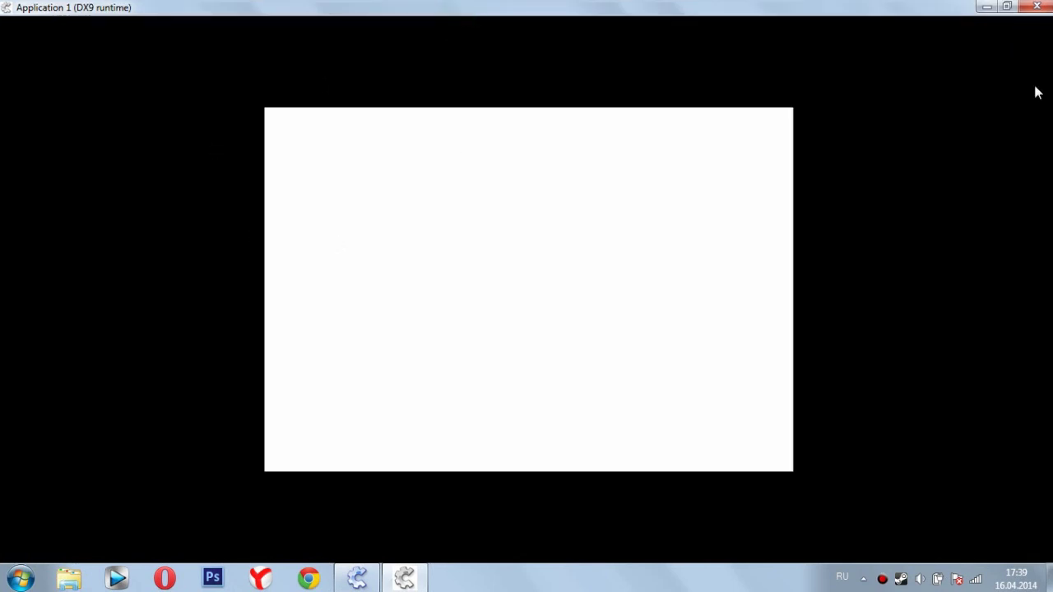
{"action": "left_click", "coordinate": [1036, 6]}
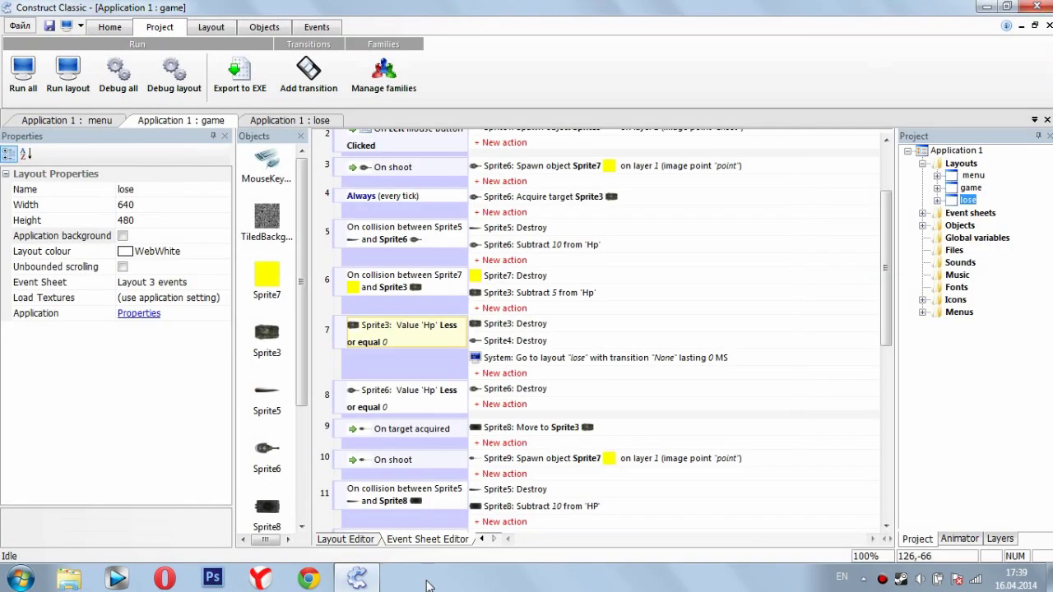
Open the lose layout in the layout editor with its whole area in view
{"action": "left_click", "coordinate": [346, 538]}
{"action": "left_click", "coordinate": [422, 539]}
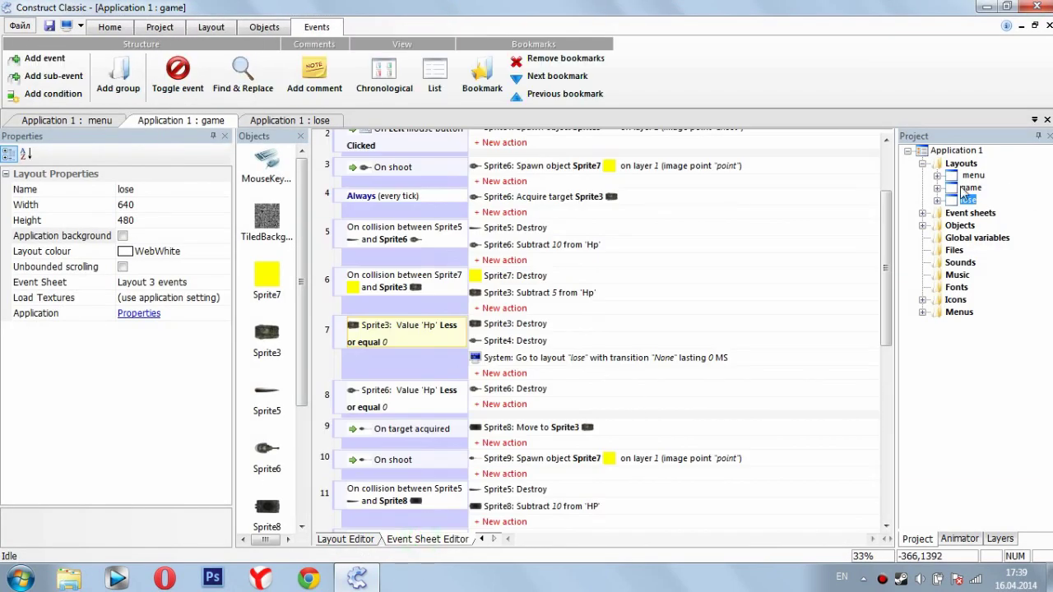
{"action": "double_click", "coordinate": [958, 201]}
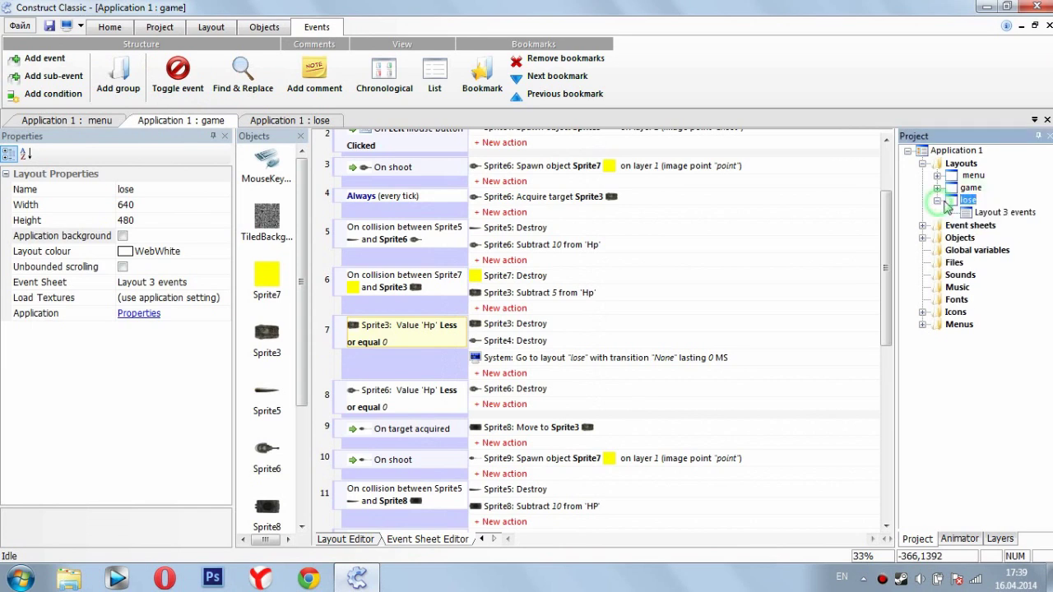
{"action": "left_click", "coordinate": [655, 277]}
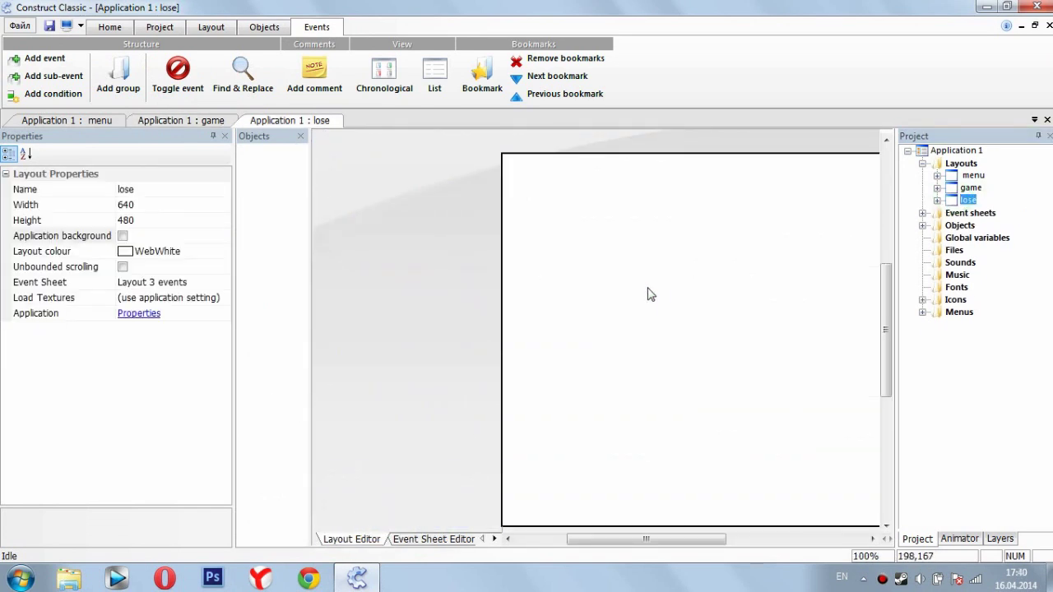
{"action": "scroll", "coordinate": [640, 301], "scroll_direction": "down", "scroll_amount": 2}
{"action": "right_click", "coordinate": [469, 287]}
{"action": "left_click", "coordinate": [456, 291]}
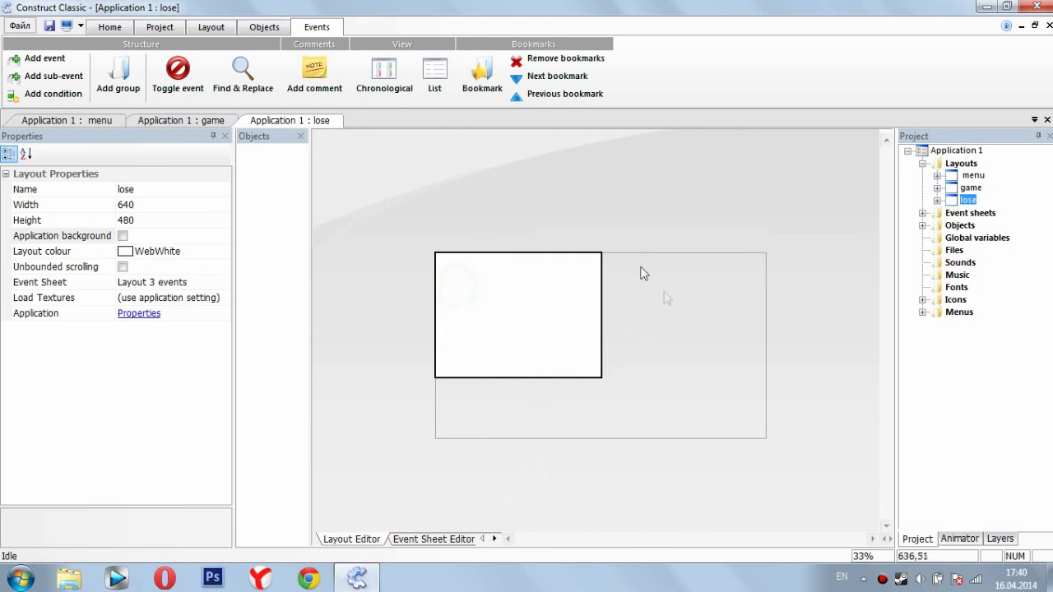
Set the lose layout's width to 1280 and its height to 720
{"action": "left_click", "coordinate": [131, 206]}
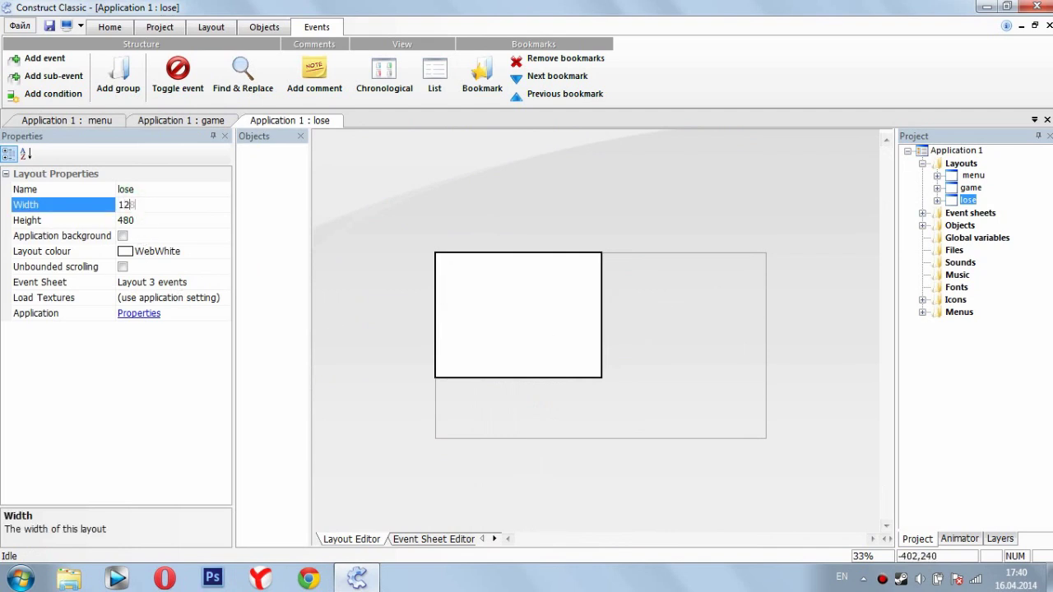
{"action": "type", "text": "1280"}
{"action": "key", "text": "Return"}
{"action": "left_click", "coordinate": [165, 222]}
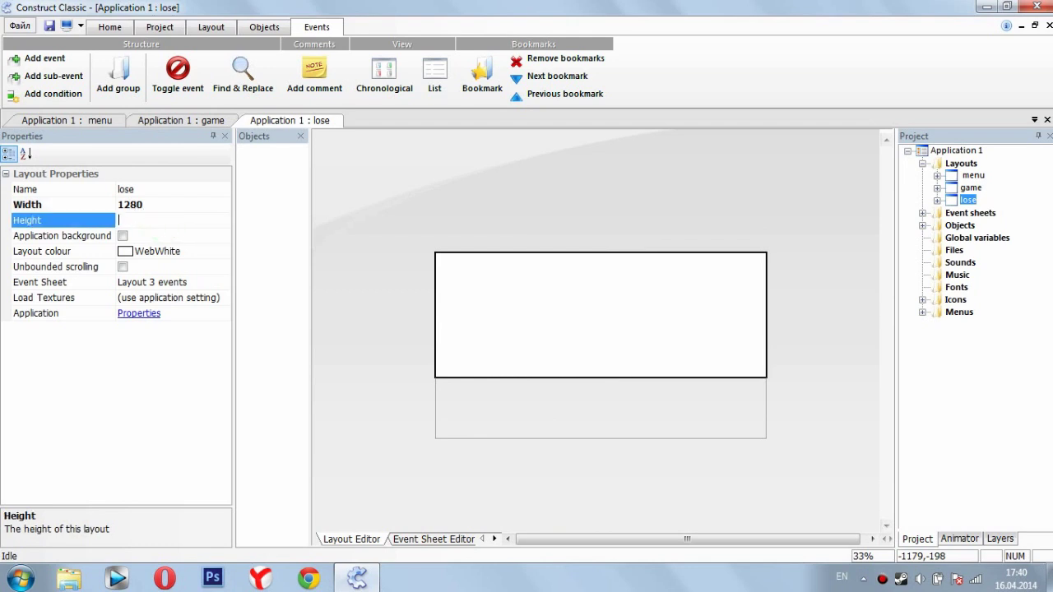
{"action": "type", "text": "720"}
{"action": "key", "text": "Return"}
Insert a Sprite object in the lose layout and start loading an image file for it in the Picture Editor
{"action": "right_click", "coordinate": [554, 334]}
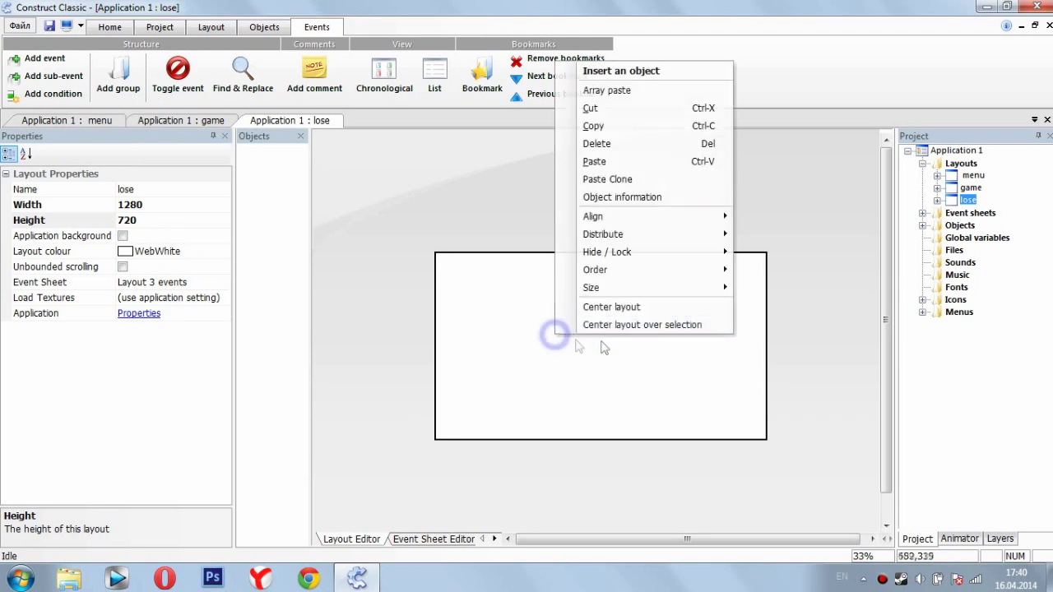
{"action": "left_click", "coordinate": [605, 71]}
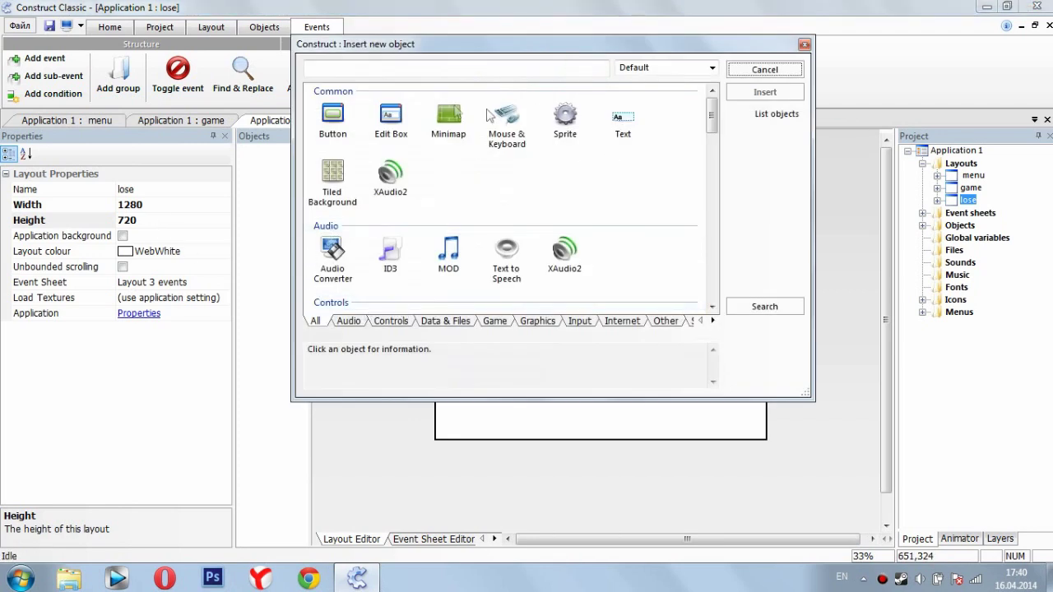
{"action": "double_click", "coordinate": [569, 121]}
{"action": "left_click", "coordinate": [564, 371]}
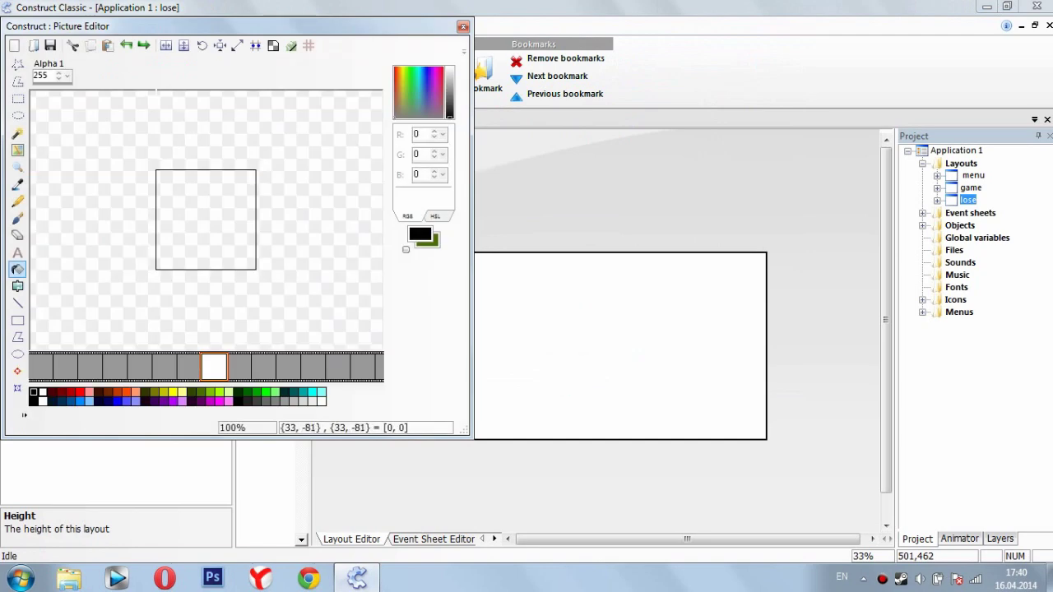
{"action": "left_click", "coordinate": [32, 45]}
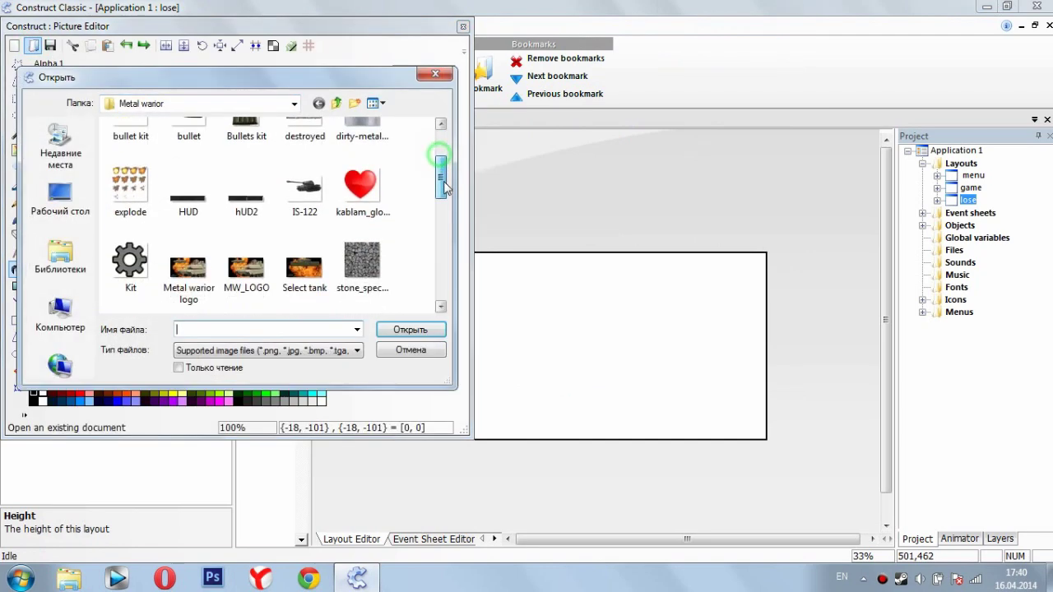